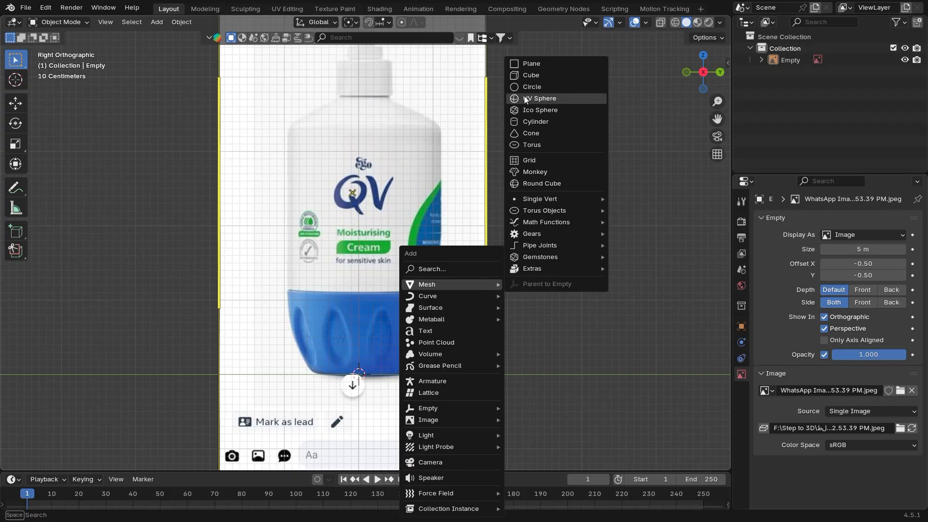
Add a mesh circle and scale it in Edit Mode to the width of the blue base's bottom edge.
click(529, 88)
scroll(483, 304, up, 4)
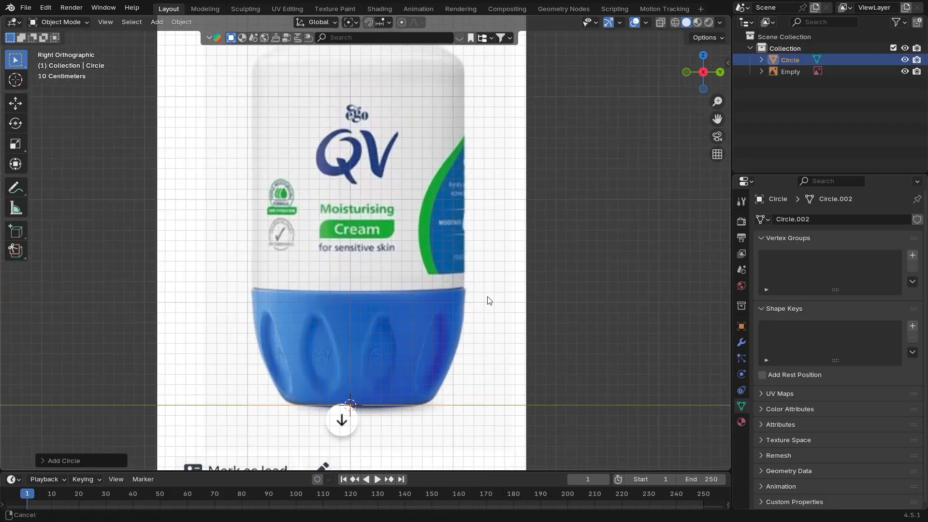
key(Tab)
key(s)
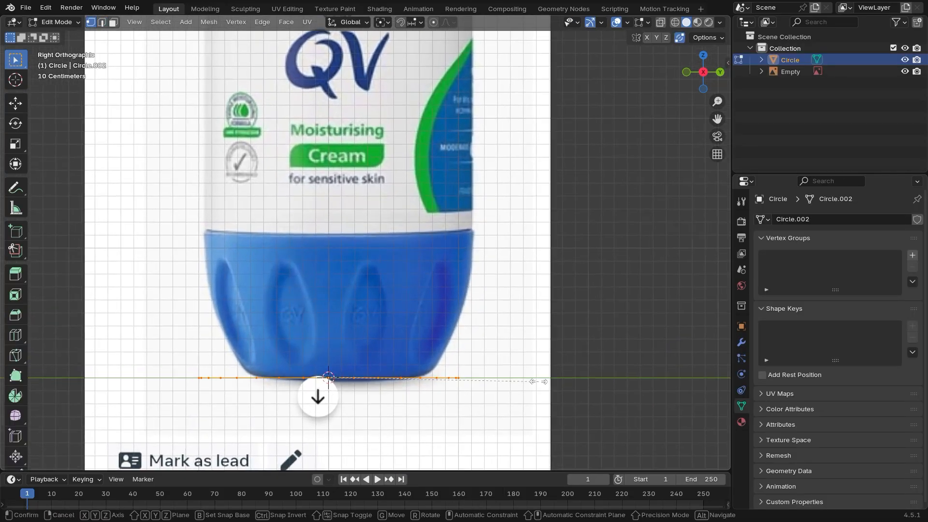
click(474, 373)
key(Tab)
click(488, 344)
key(g)
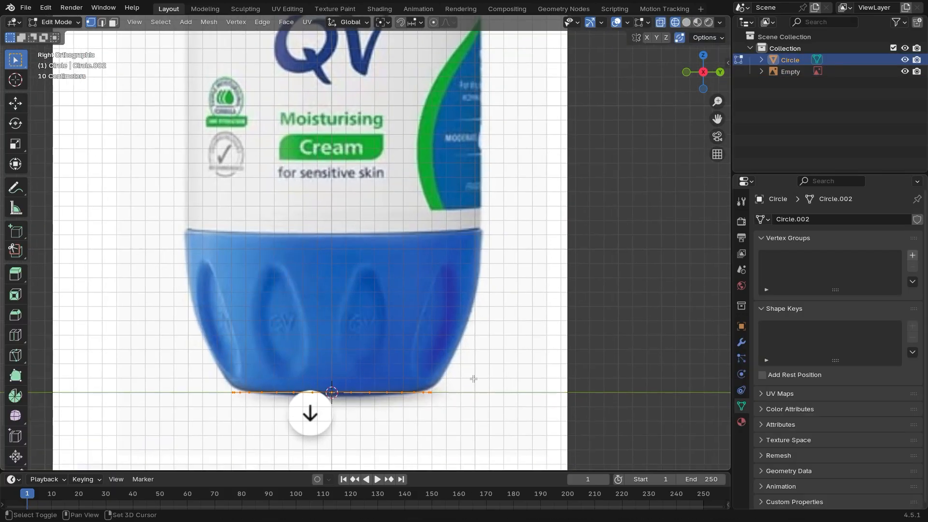
Extrude the circle about 1.09 m up along Z and scale the new ring by about 1.5 to match the blue part's upper rim.
key(e)
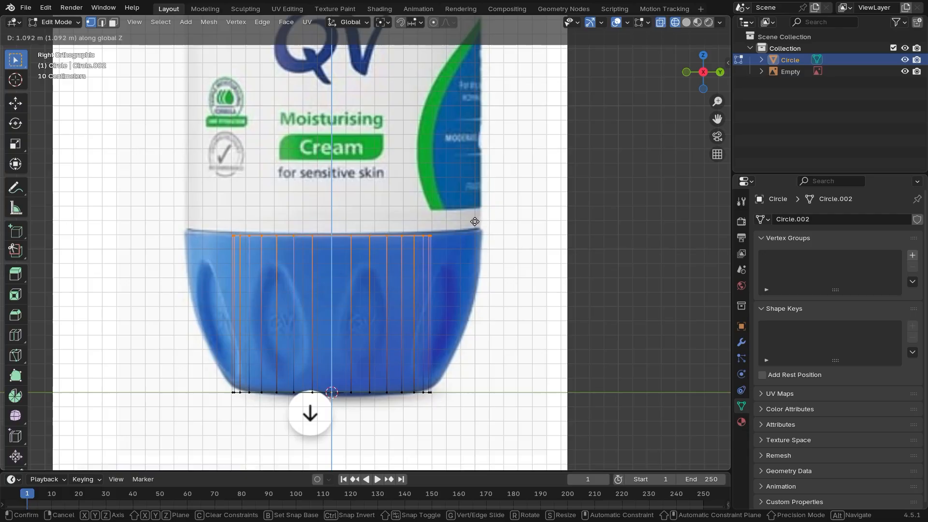
click(474, 221)
key(s)
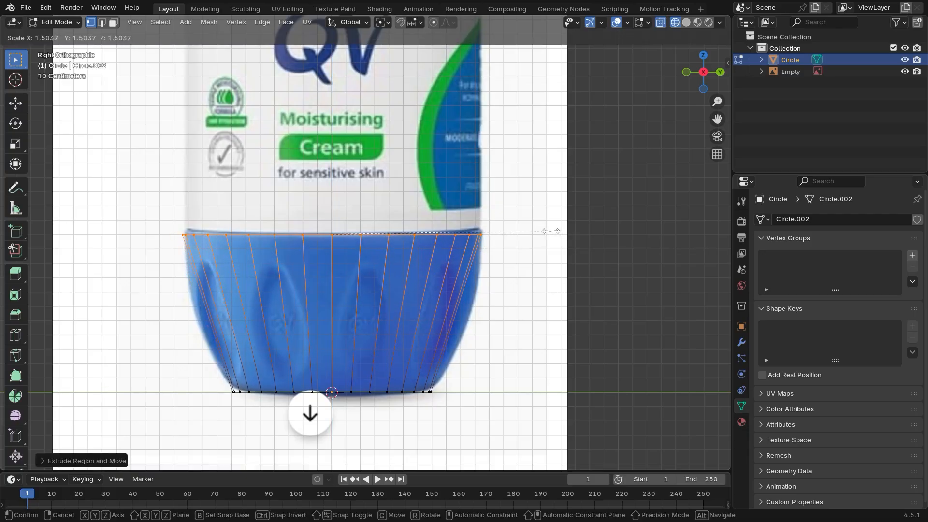
click(551, 231)
ctrl+middle_drag(551, 231, 528, 273)
shift+middle_drag(528, 274, 529, 248)
ctrl+middle_drag(516, 325, 516, 292)
click(521, 302)
Add one horizontal loop cut midway up the wall and scale it by about 1.1 to follow the curved blue outline.
key(ctrl+r)
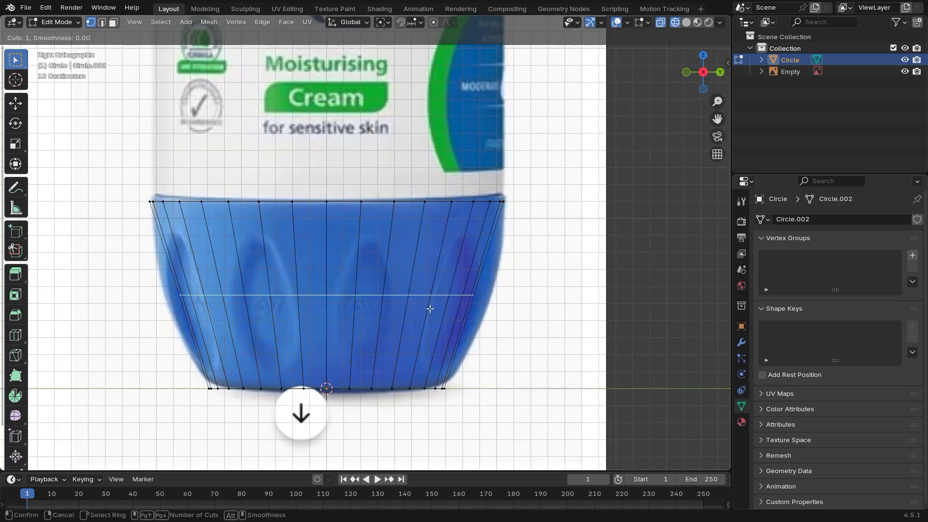
click(431, 309)
right_click(431, 309)
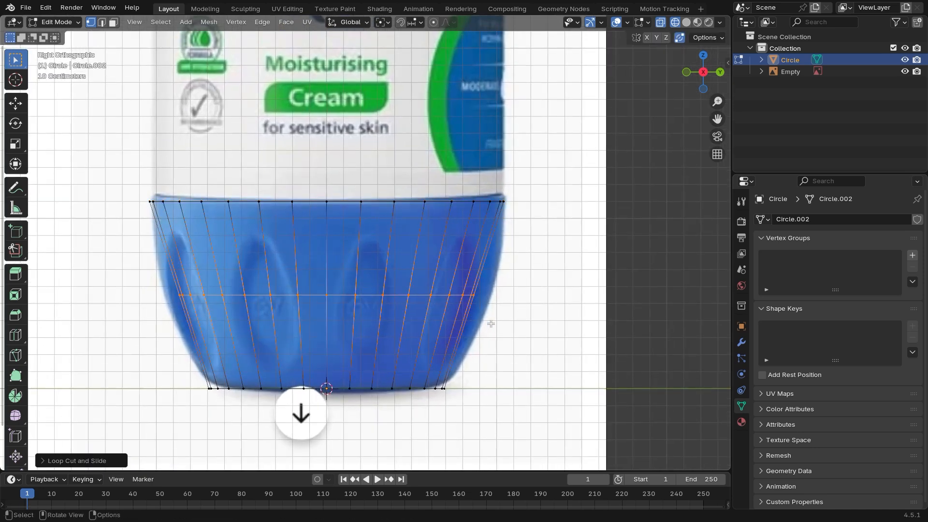
key(s)
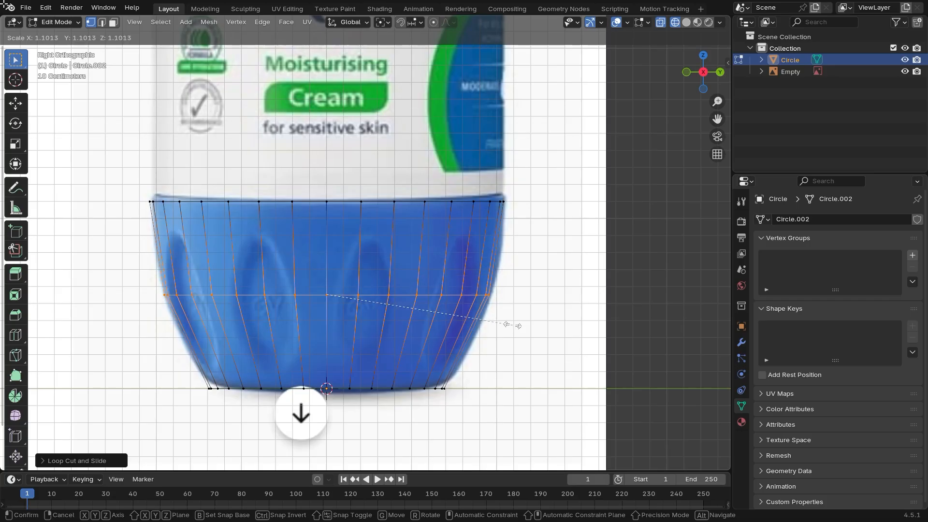
click(507, 320)
scroll(506, 315, up, 1)
click(518, 339)
scroll(508, 348, down, 1)
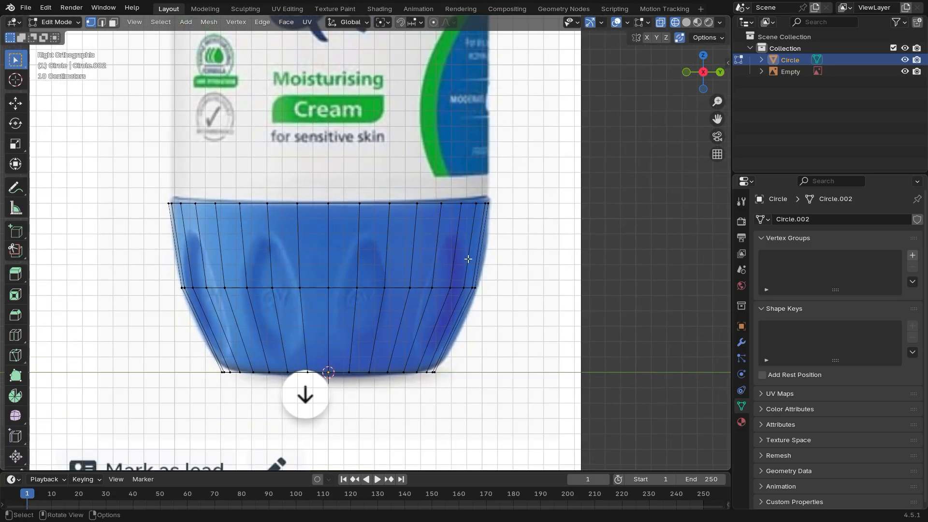
Delete the faces on the positive Y half and on the negative X half, leaving a quarter of the base.
scroll(294, 340, down, 2)
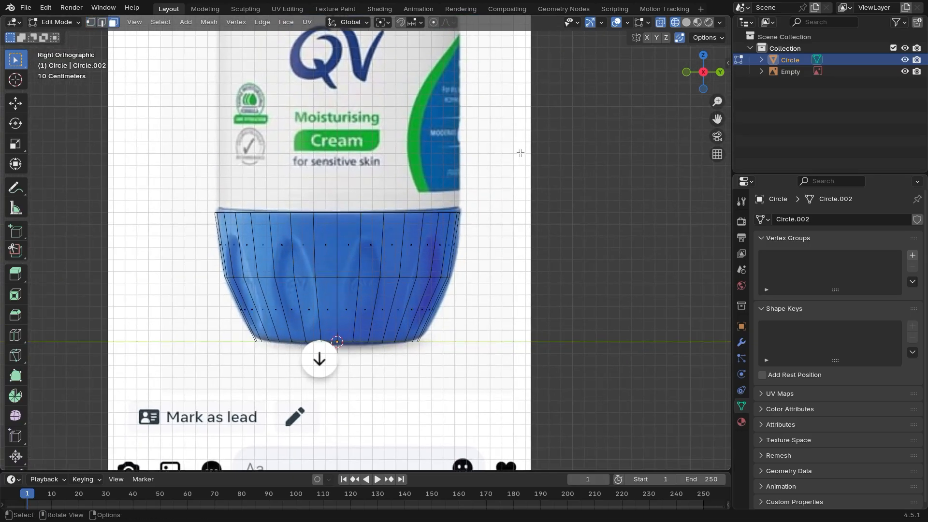
drag(520, 153, 337, 350)
scroll(430, 376, up, 1)
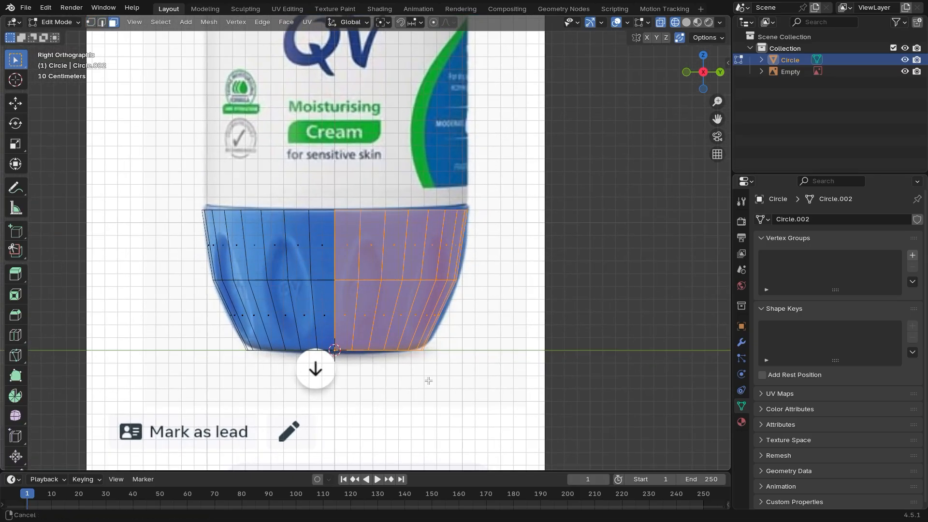
key(x)
click(393, 322)
middle_drag(393, 323, 463, 310)
drag(338, 154, 249, 410)
key(x)
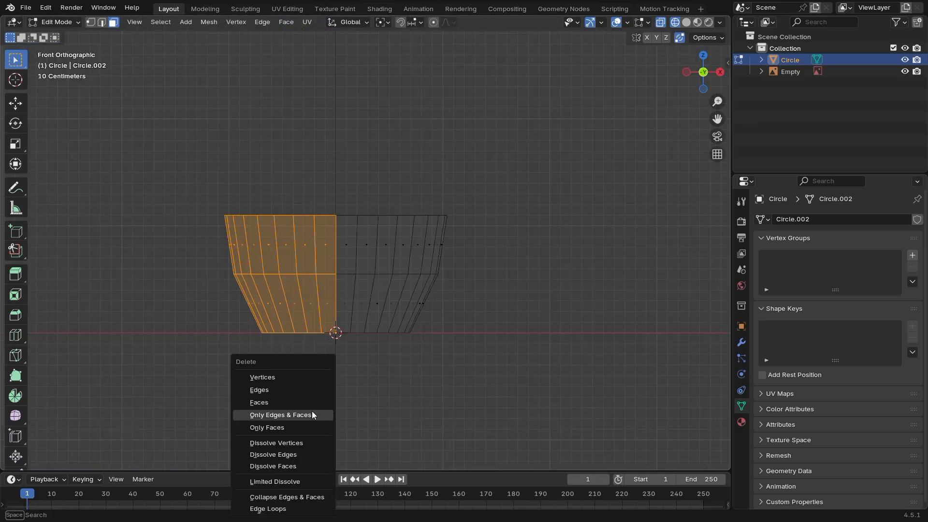
click(282, 402)
middle_drag(282, 402, 328, 404)
Show the quarter shell in solid shading and mark its middle vertical edge line as a seam.
key(Tab)
click(382, 192)
middle_drag(411, 285, 450, 313)
key(g)
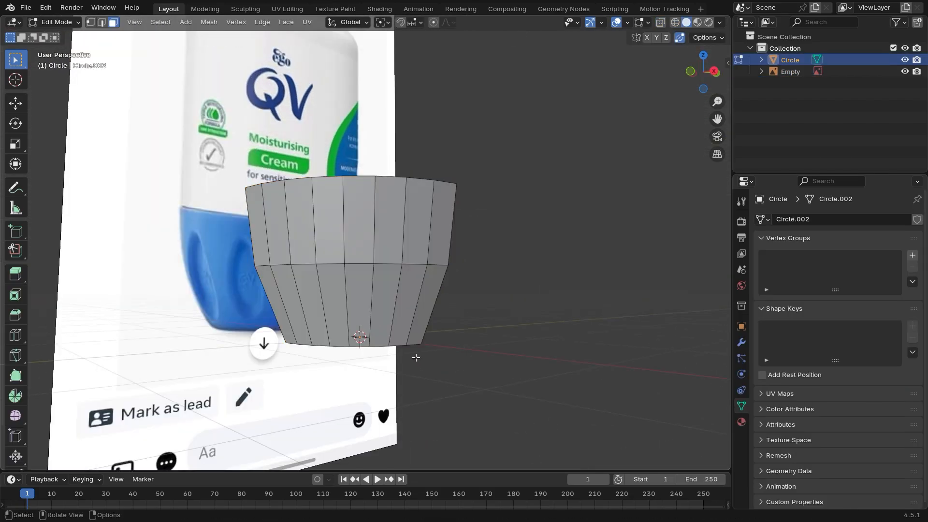
middle_drag(414, 356, 415, 374)
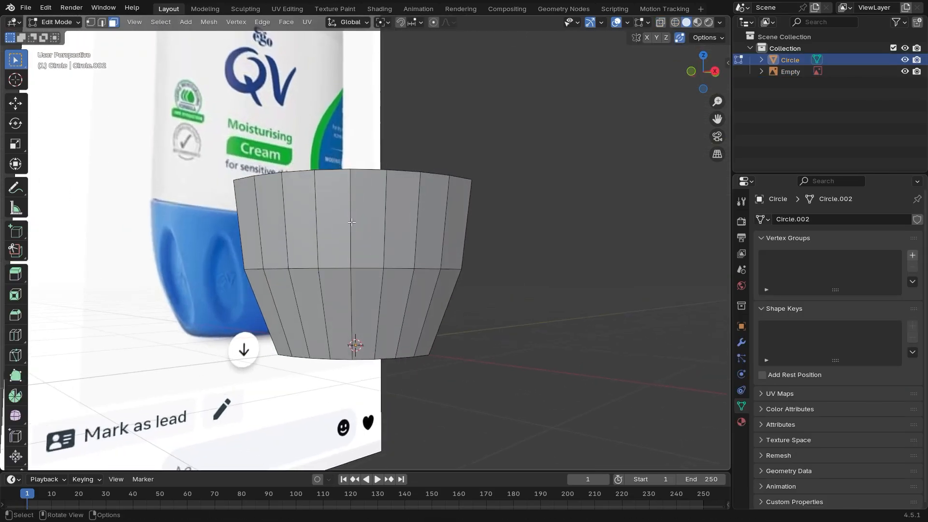
click(351, 188)
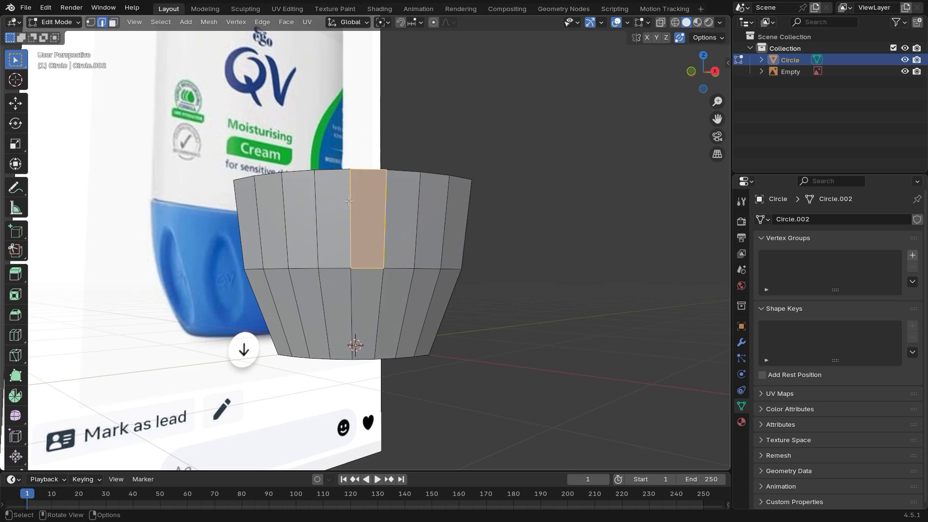
key(2)
right_click(348, 209)
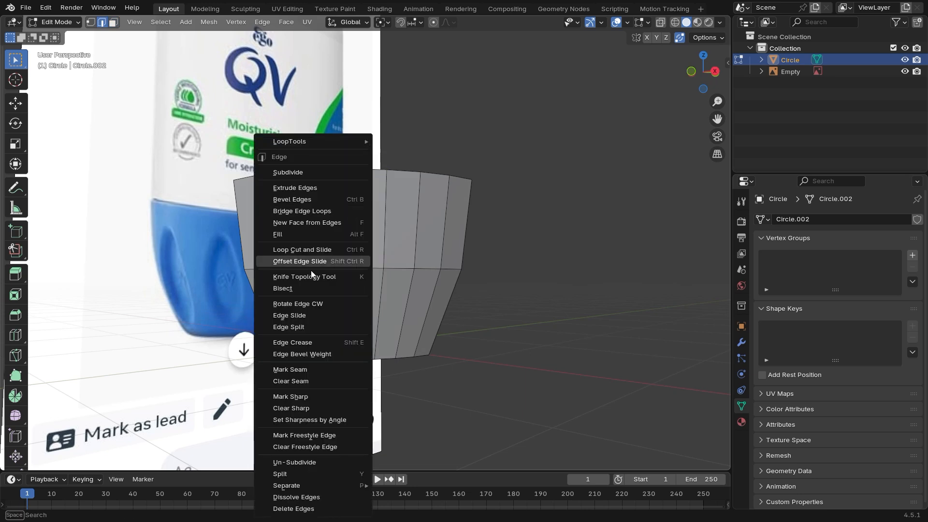
click(297, 375)
Add two horizontal loop cuts to the upper band of faces and two to the lower band.
middle_drag(413, 401, 420, 395)
middle_drag(379, 322, 364, 264)
middle_drag(265, 250, 379, 329)
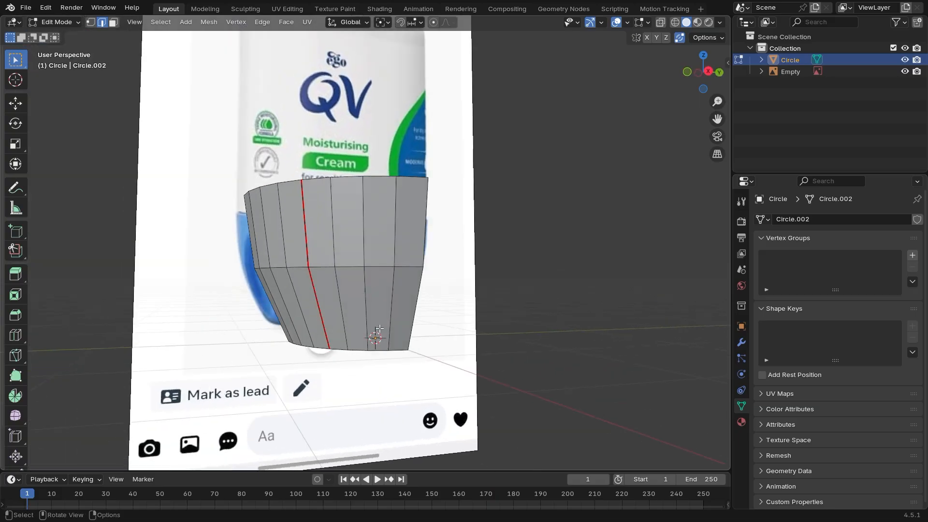
middle_drag(441, 340, 397, 301)
key(ctrl+r)
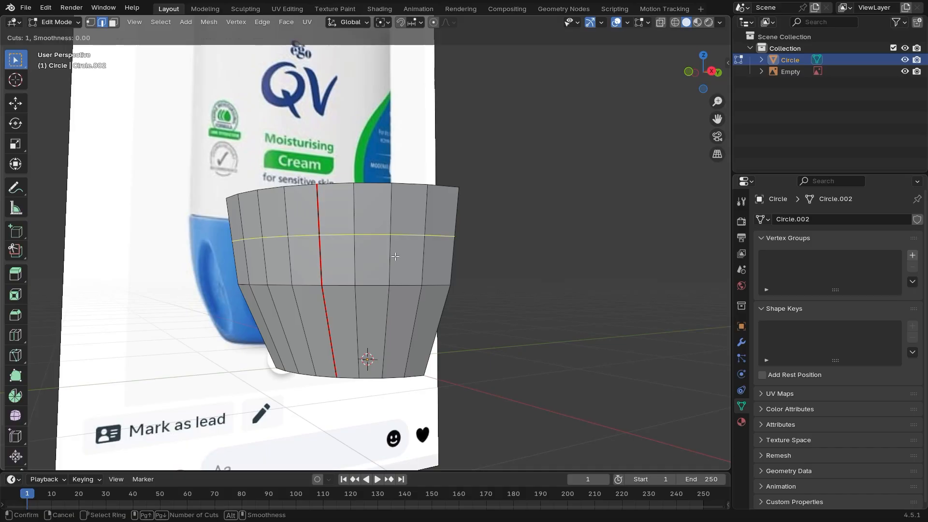
scroll(395, 256, up, 1)
click(395, 257)
right_click(395, 256)
key(ctrl+r)
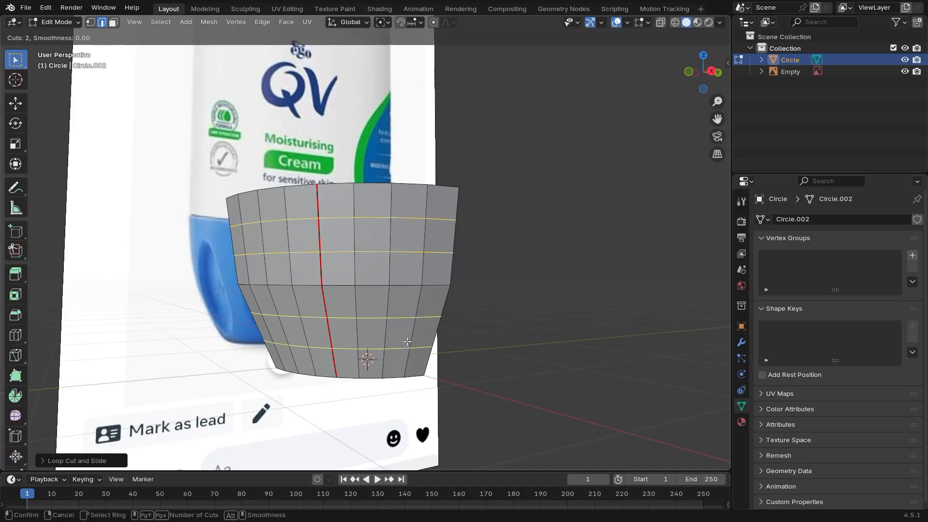
click(407, 342)
right_click(407, 342)
Select two blocks of faces, each two wide and four high, one on each side of the seam.
ctrl+middle_drag(407, 342, 477, 332)
key(3)
drag(415, 232, 384, 272)
shift+drag(410, 300, 377, 342)
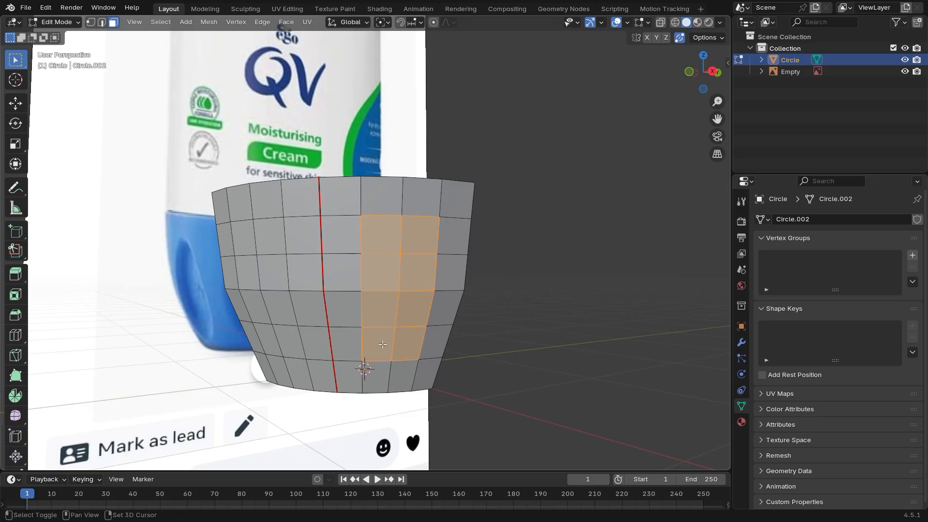
middle_drag(377, 344, 440, 356)
shift+drag(346, 234, 295, 282)
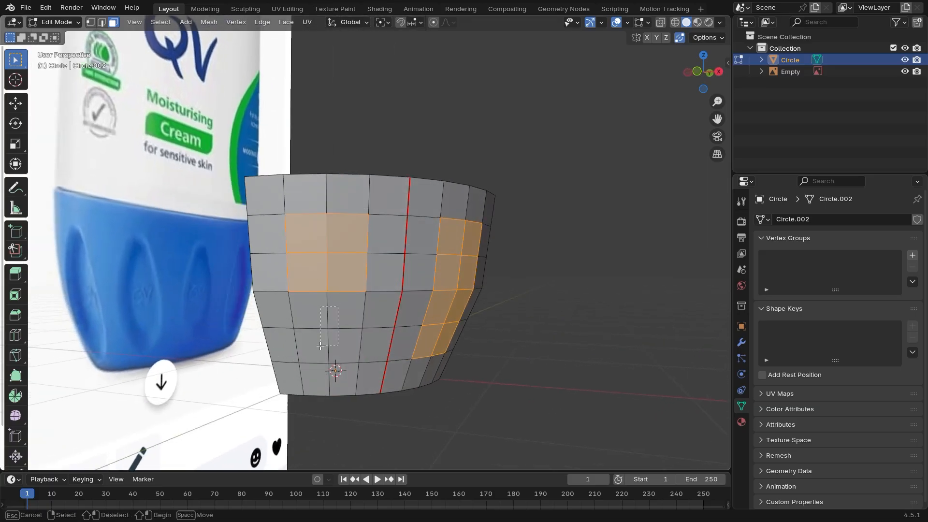
shift+drag(355, 297, 297, 355)
middle_drag(497, 393, 466, 393)
scroll(355, 47, down, 1)
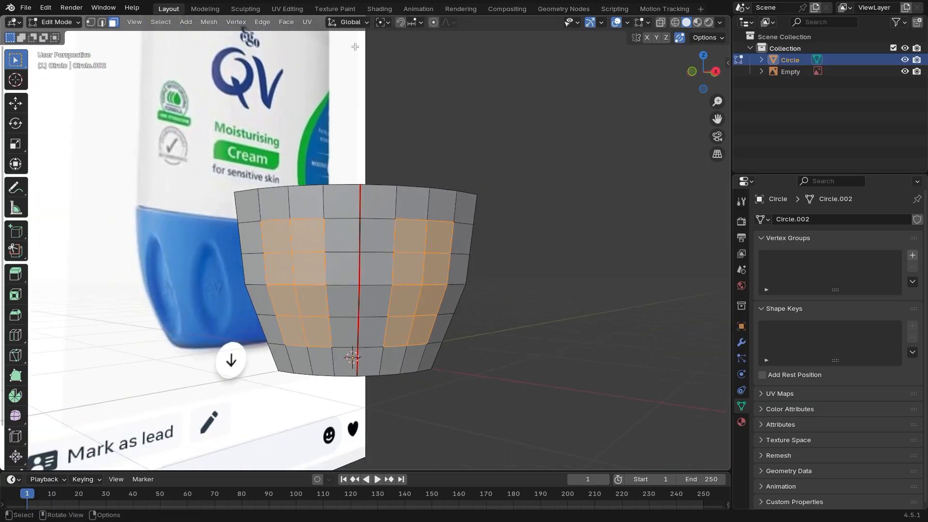
Set the pivot point to Individual Origins and round both selected face blocks with To Sphere at a factor of about 0.6.
click(385, 23)
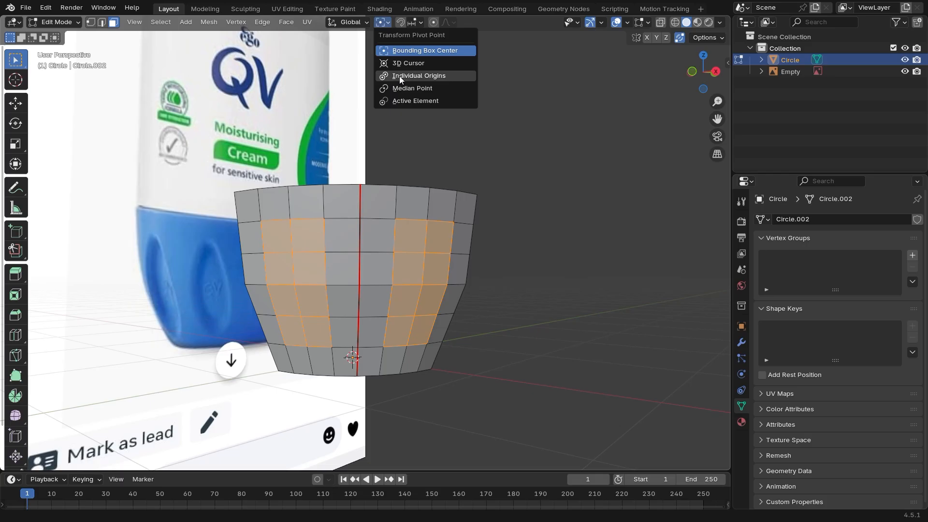
click(399, 77)
scroll(508, 284, up, 3)
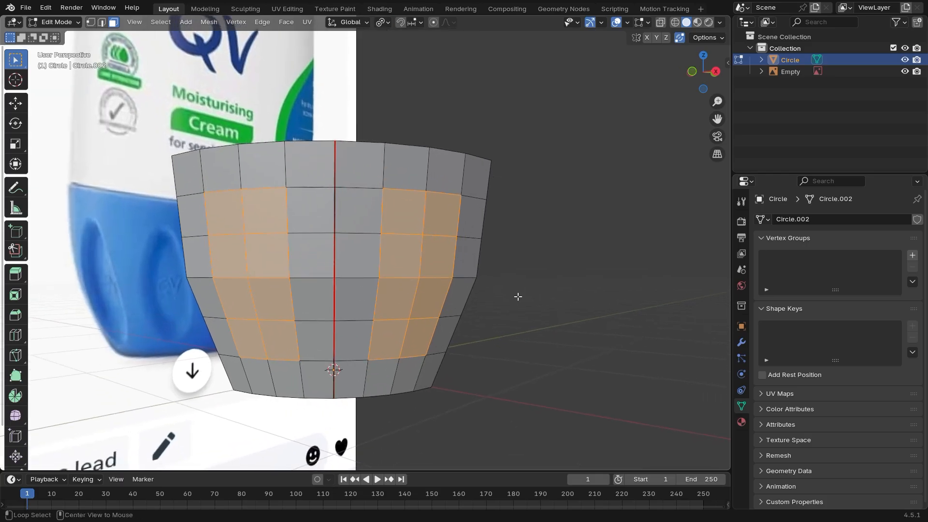
key(shift+alt+s)
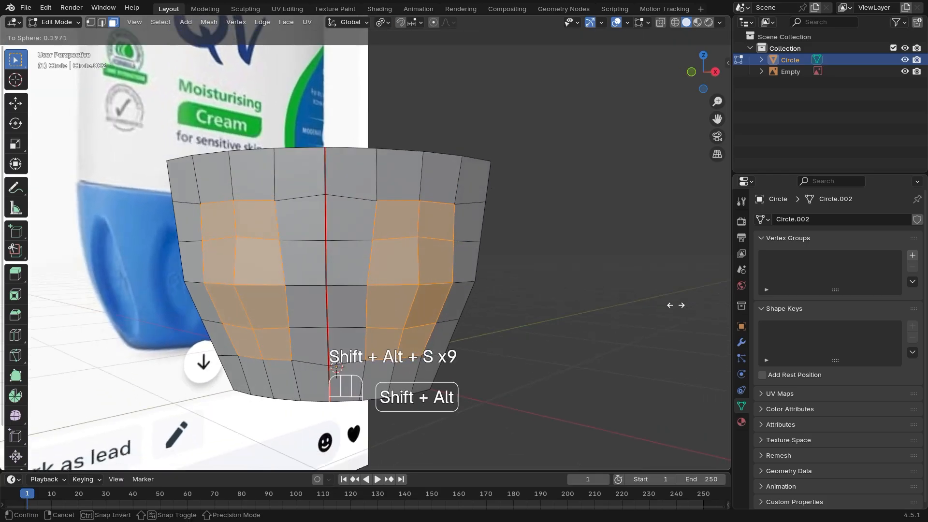
key(shift+alt+s)
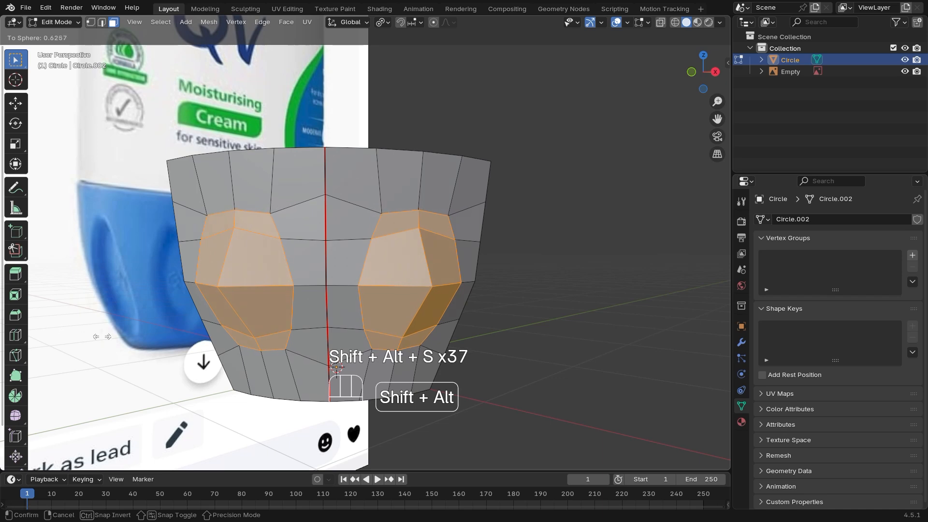
click(115, 339)
Slide the top-middle vertex of both rounded blocks up along its edge to give them pointed upper ends.
middle_drag(452, 342, 527, 370)
mouse_move(527, 370)
ctrl+middle_down()
mouse_move(524, 396)
mouse_move(532, 375)
ctrl+middle_up()
key(1)
click(531, 375)
scroll(519, 329, down, 3)
middle_drag(503, 288, 513, 277)
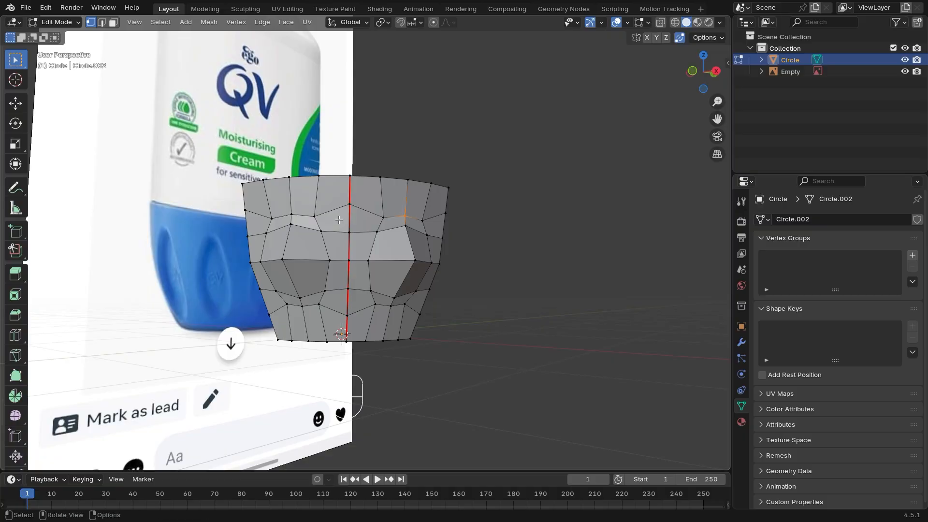
shift+click(291, 214)
shift+middle_drag(393, 281, 475, 279)
key(g)
key(g)
click(420, 286)
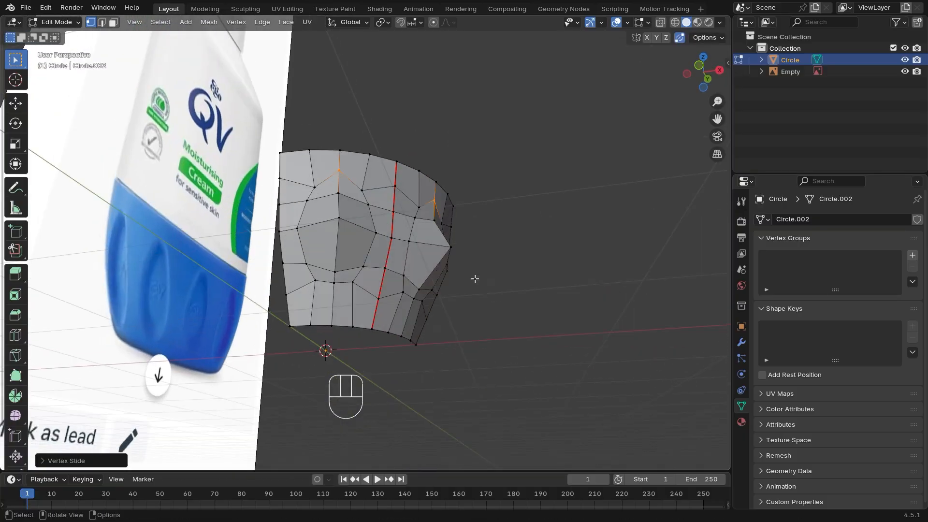
Slide the bottom-middle vertex of both rounded blocks down along its edge by about 0.35.
click(415, 299)
shift+click(334, 285)
middle_drag(517, 359, 514, 371)
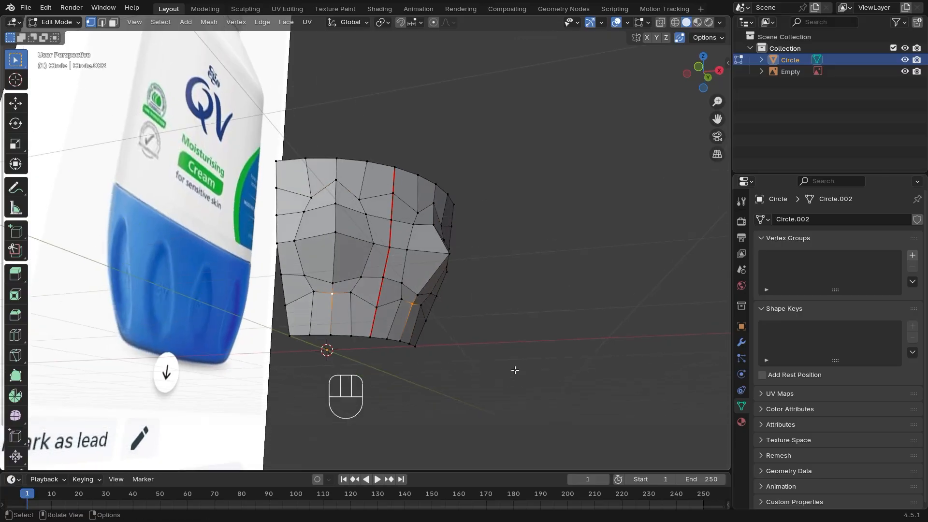
key(g)
key(g)
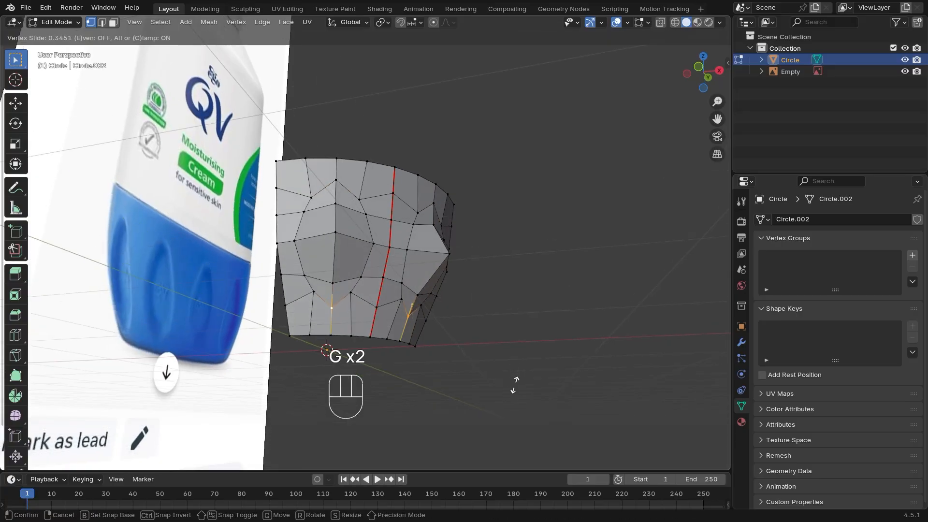
Undo the last trial changes to the rounded blocks.
key(ctrl+z)
key(ctrl+z)
key(ctrl+z)
key(ctrl+z)
key(ctrl+z)
key(ctrl+z)
key(ctrl+z)
key(ctrl+z)
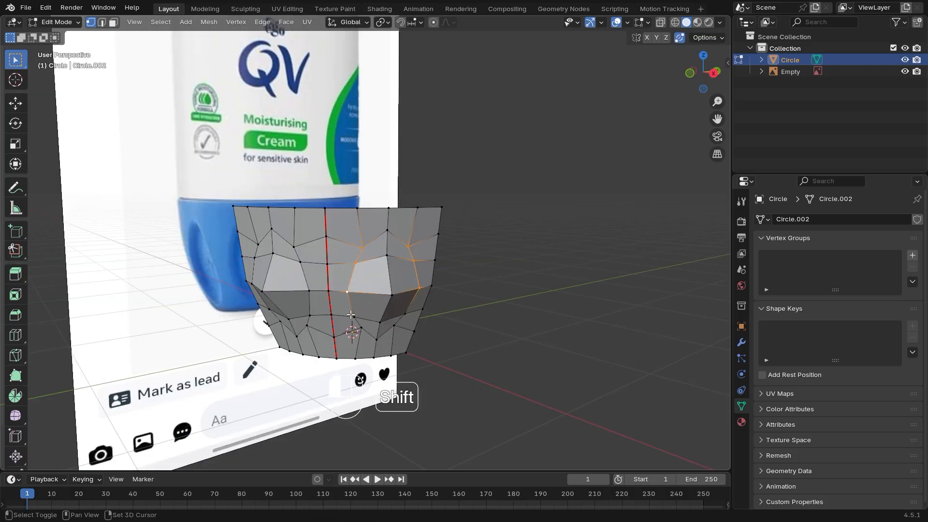
Scale one rounded block's side vertices inward to about 0.9, and narrow the other block's side vertices in the same way.
key(s)
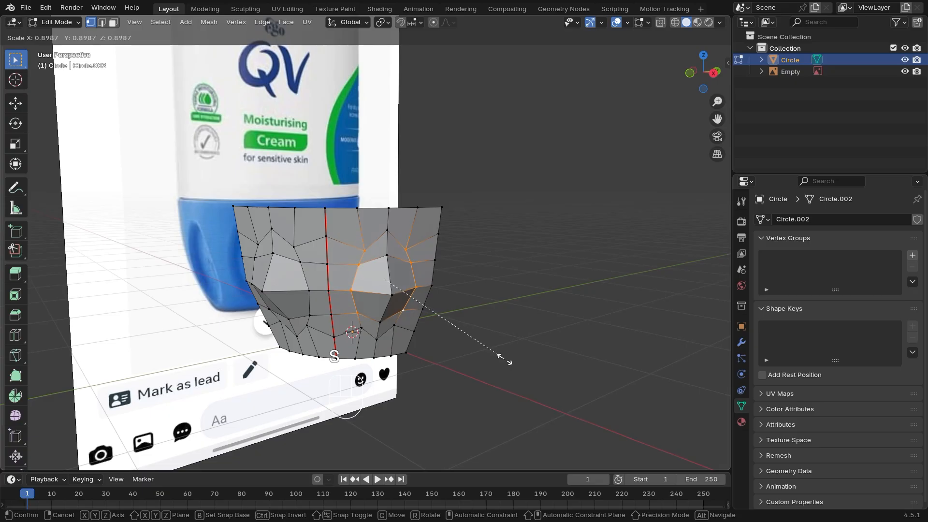
click(504, 359)
middle_drag(447, 359, 483, 358)
click(345, 257)
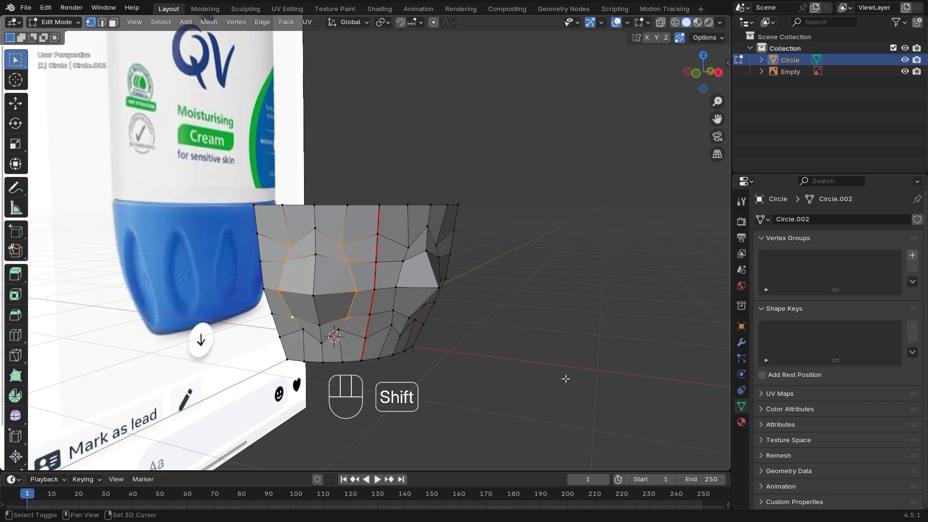
shift+middle_drag(566, 379, 459, 324)
key(s)
click(541, 380)
Delete the faces inside both raised oval blocks, leaving two oval holes in the base wall.
key(3)
drag(358, 241, 348, 289)
drag(336, 327, 335, 324)
middle_drag(336, 325, 373, 323)
shift+drag(285, 230, 269, 331)
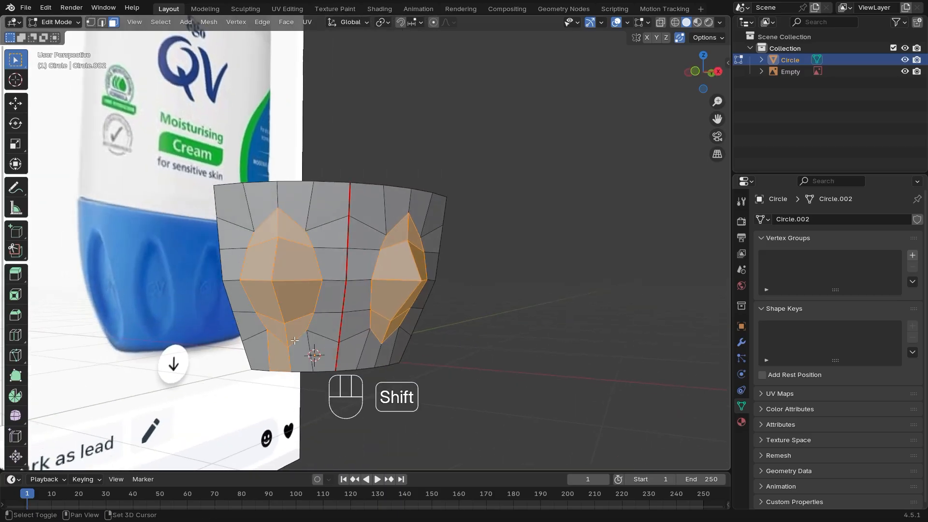
key(x)
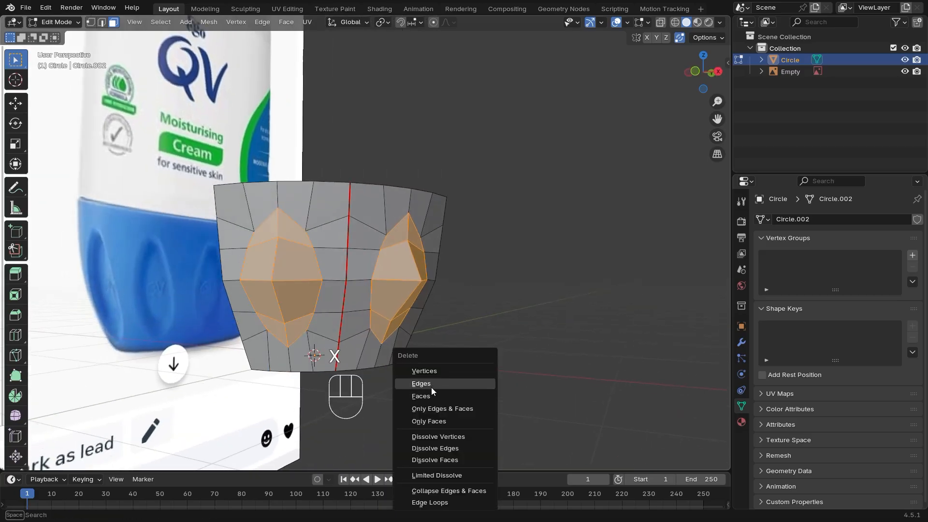
click(432, 396)
Fill each of the two oval holes with a single face along its border edge loop.
middle_drag(432, 396, 303, 248)
key(2)
key(f)
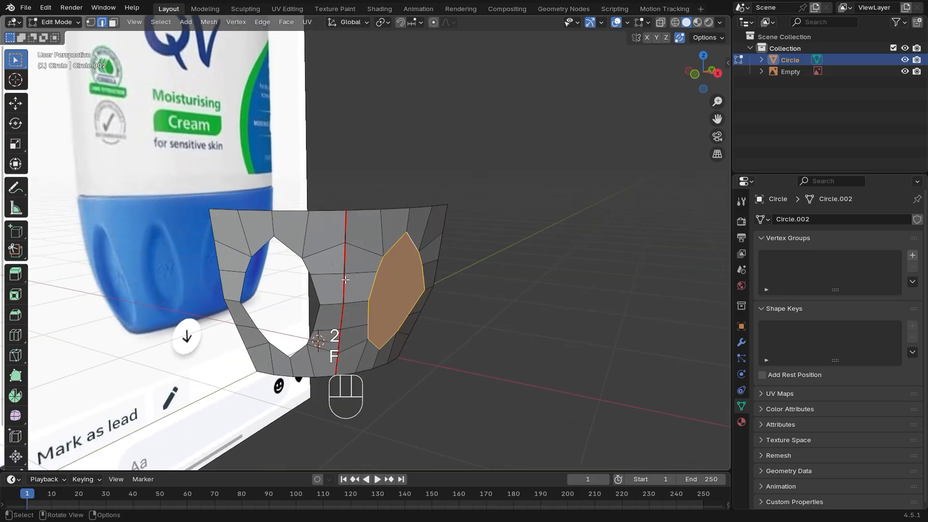
alt+click(303, 248)
key(f)
Set the pivot point to 3D Cursor and extrude both oval faces inward by about 0.15 m.
scroll(508, 326, down, 1)
middle_drag(503, 331, 479, 344)
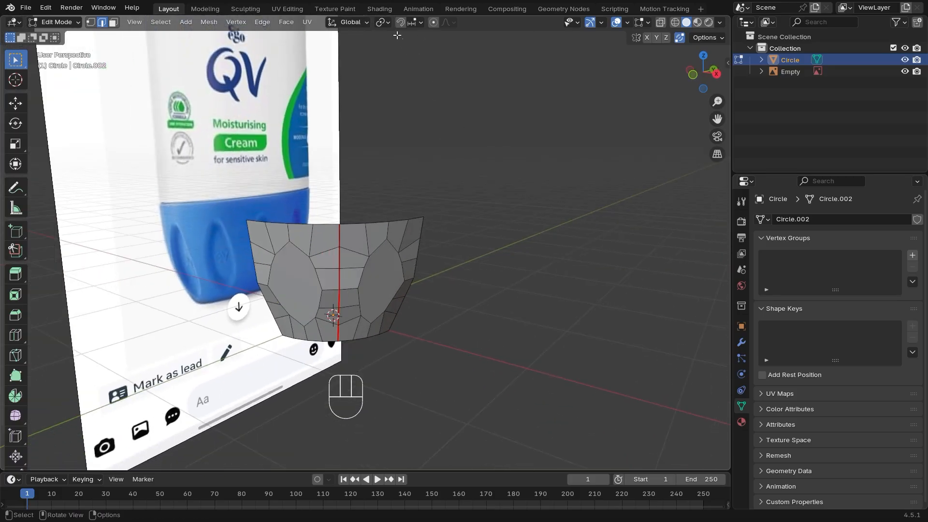
click(386, 25)
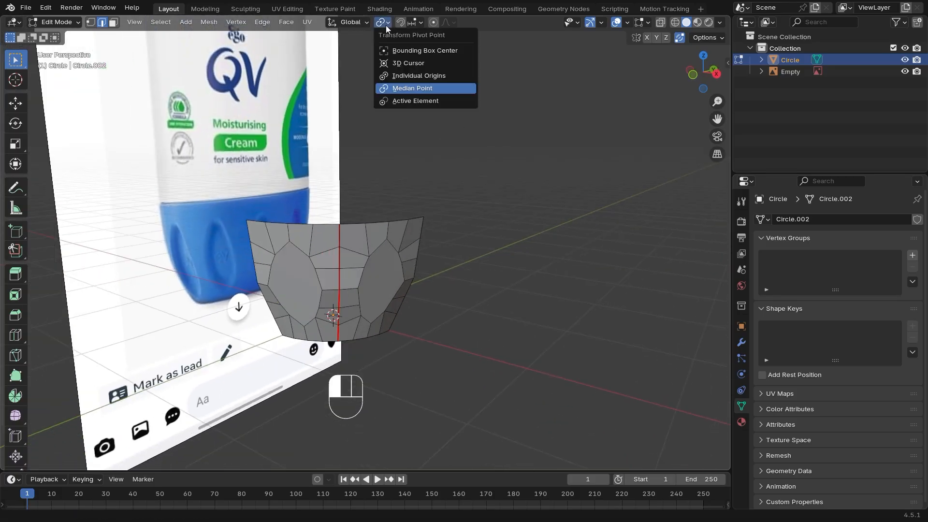
click(404, 63)
ctrl+middle_drag(440, 199, 429, 226)
click(394, 255)
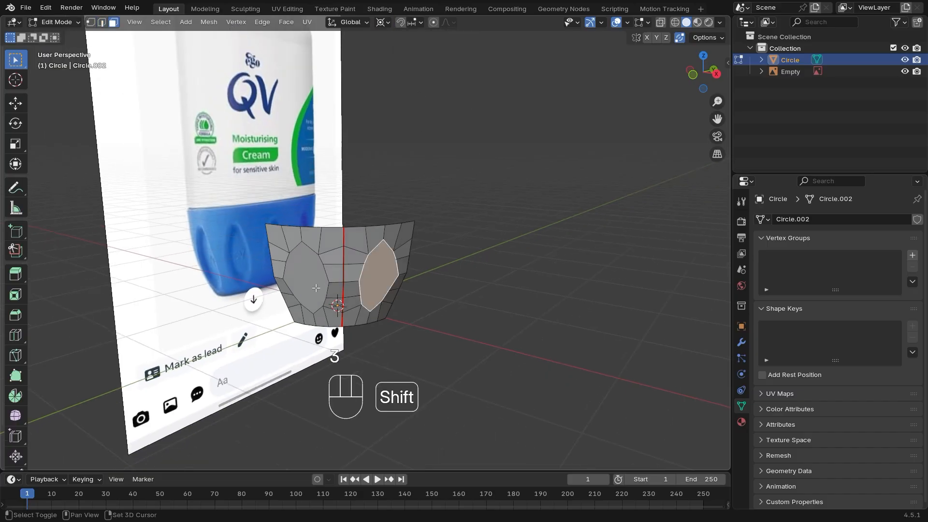
shift+click(305, 276)
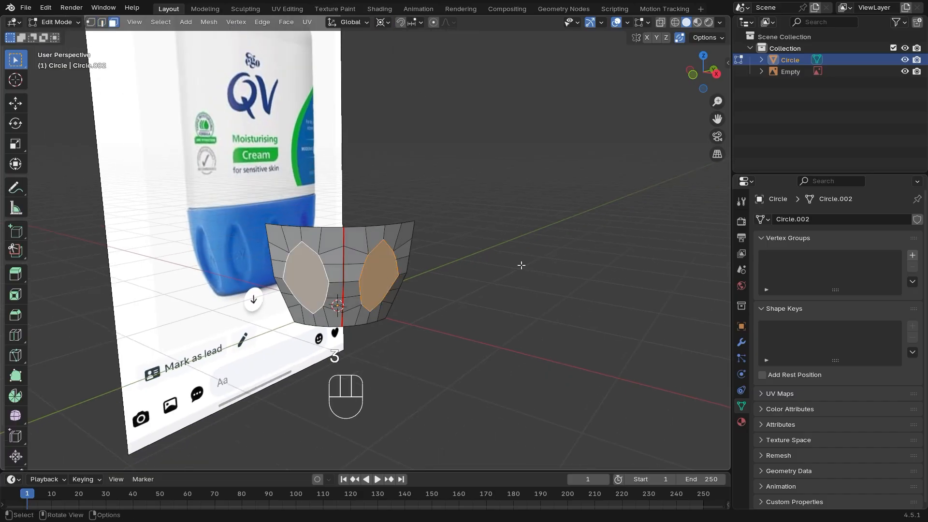
click(703, 56)
key(e)
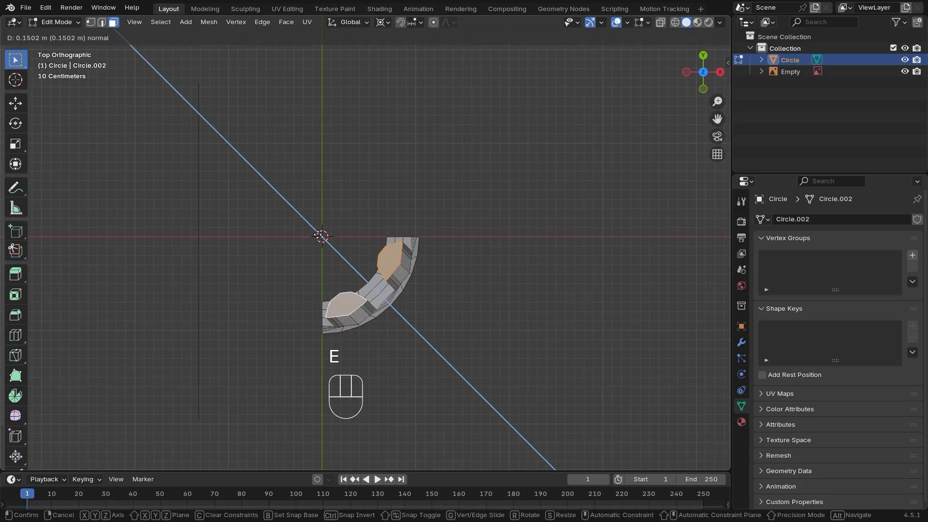
click(318, 234)
middle_drag(318, 234, 453, 331)
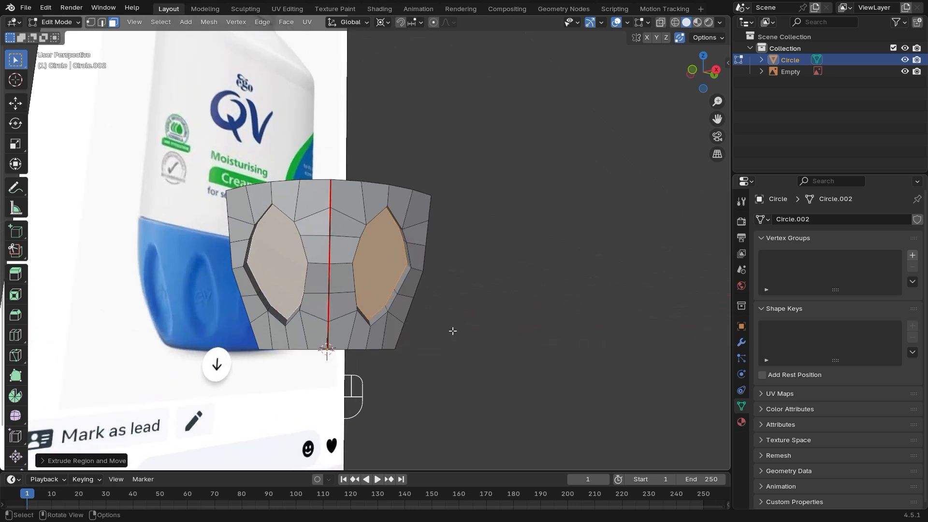
key(s)
click(486, 355)
key(ctrl+z)
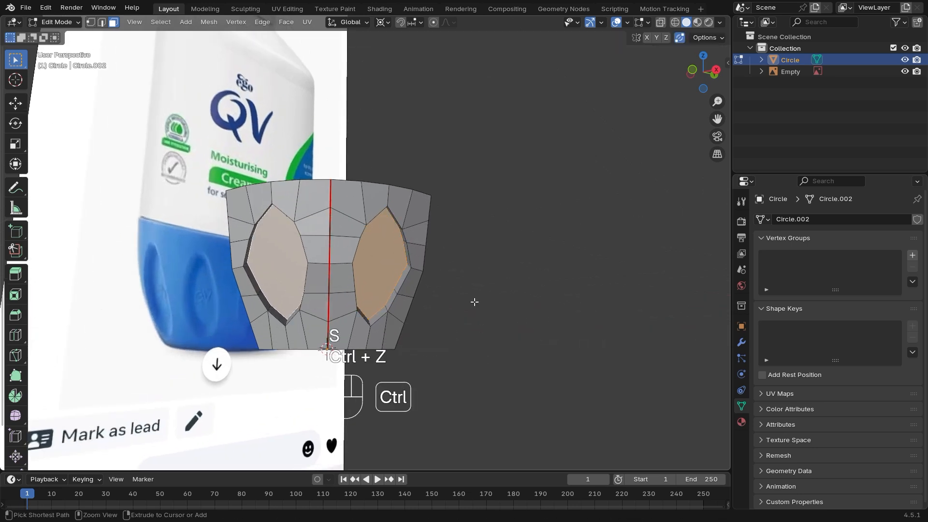
Set the pivot point to Individual Origins and scale both recessed oval faces to about 0.82.
click(387, 25)
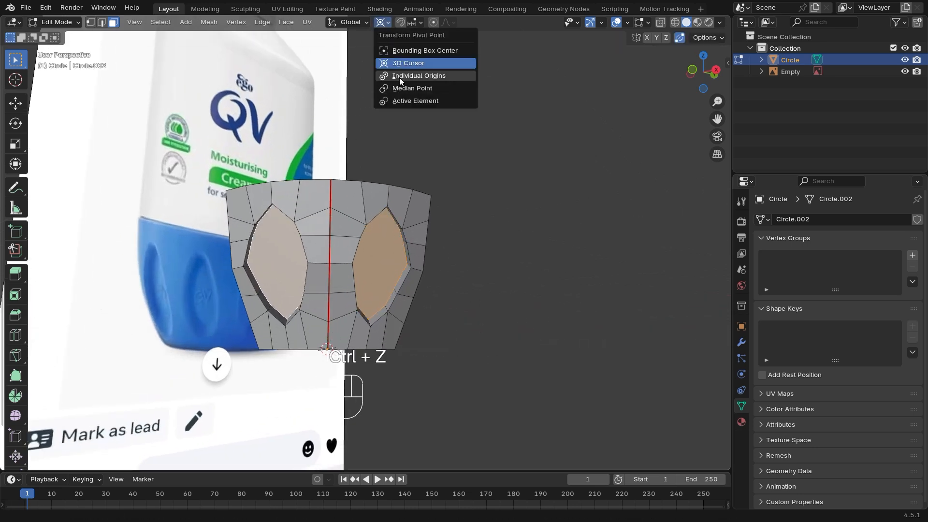
click(401, 78)
key(s)
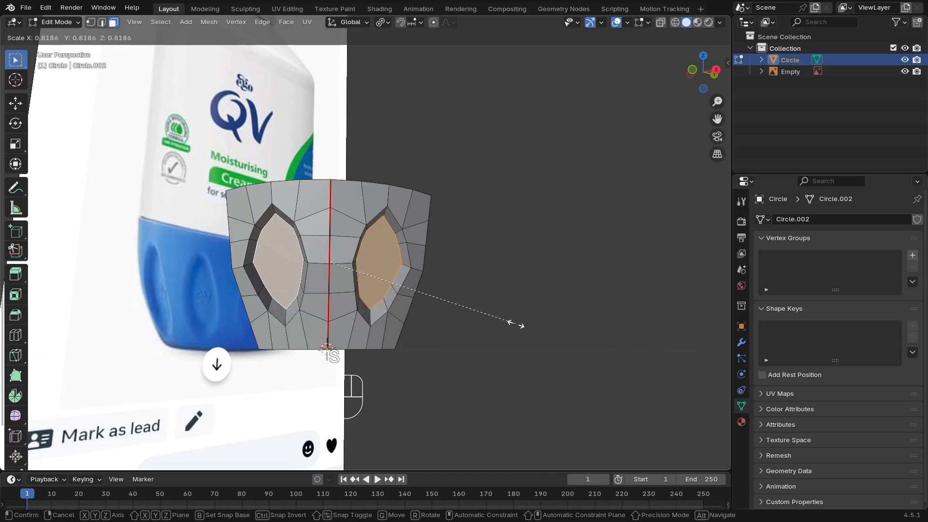
click(513, 324)
Connect the uppermost and lowest vertices of the right-hand oval's recessed face with a vertical centre edge.
ctrl+middle_drag(425, 160, 414, 188)
ctrl+middle_drag(400, 333, 431, 217)
scroll(442, 260, down, 2)
key(1)
scroll(441, 290, up, 1)
shift+middle_drag(447, 325, 415, 300)
click(413, 301)
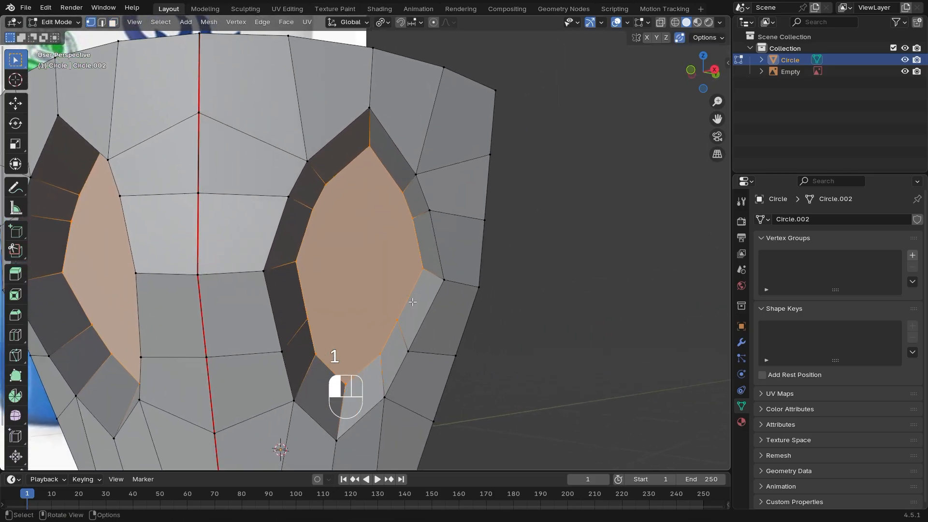
scroll(381, 254, down, 1)
click(377, 159)
shift+click(366, 362)
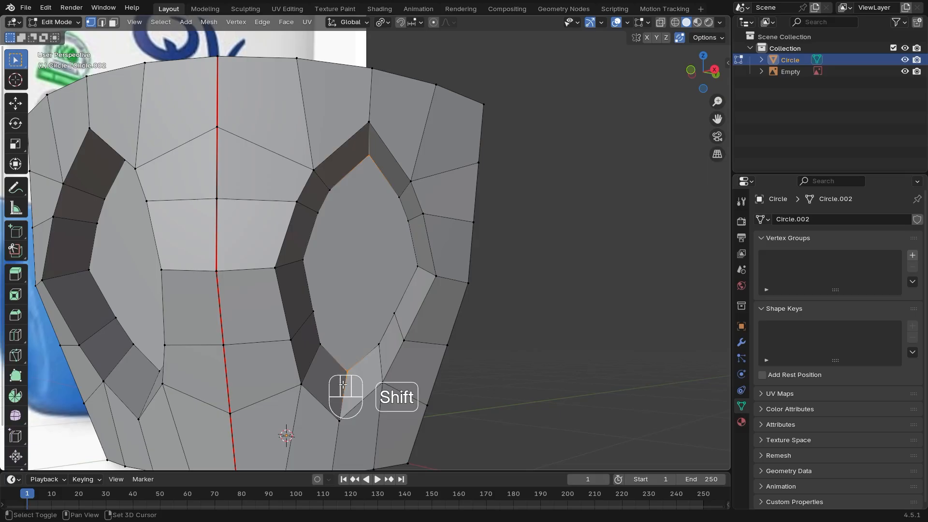
key(j)
Connect each pair of opposite side vertices across the right-hand oval's recessed face with horizontal edges.
shift+click(380, 345)
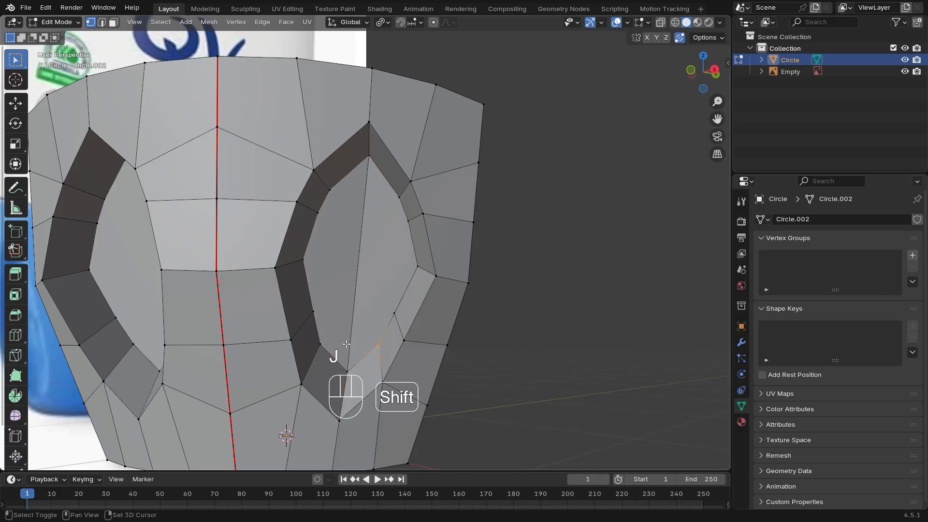
shift+click(321, 347)
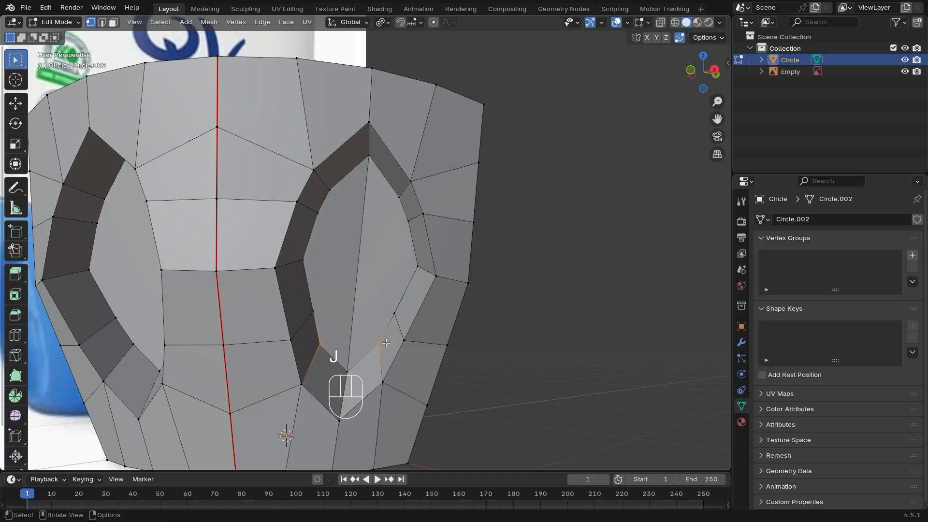
drag(399, 307, 311, 323)
key(j)
drag(418, 257, 299, 277)
key(j)
drag(406, 210, 311, 225)
shift+drag(412, 216, 400, 238)
shift+drag(341, 179, 321, 199)
mouse_move(384, 234)
ctrl+middle_down()
mouse_move(382, 251)
mouse_move(380, 225)
ctrl+middle_up()
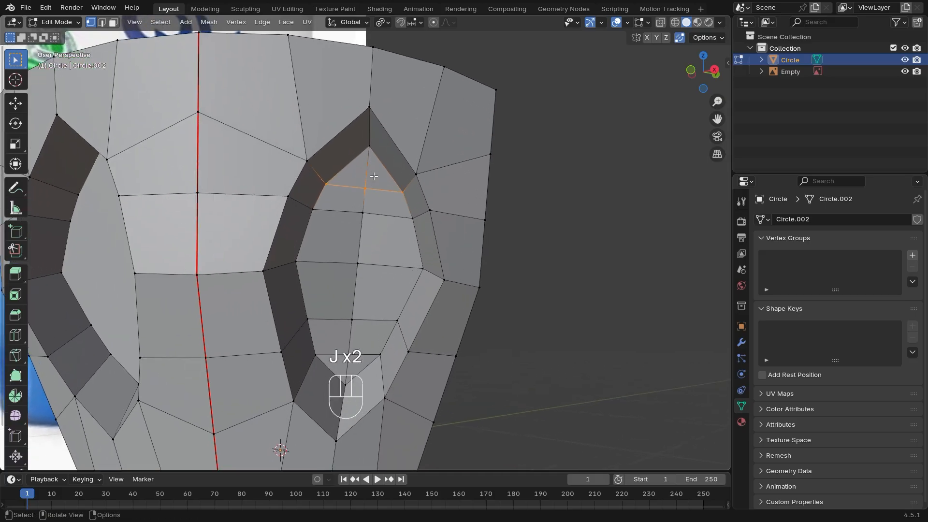
Slide the right-hand oval's highest inner centre vertex into its upper tip and the lowest one into its lower tip.
click(380, 190)
key(g)
key(g)
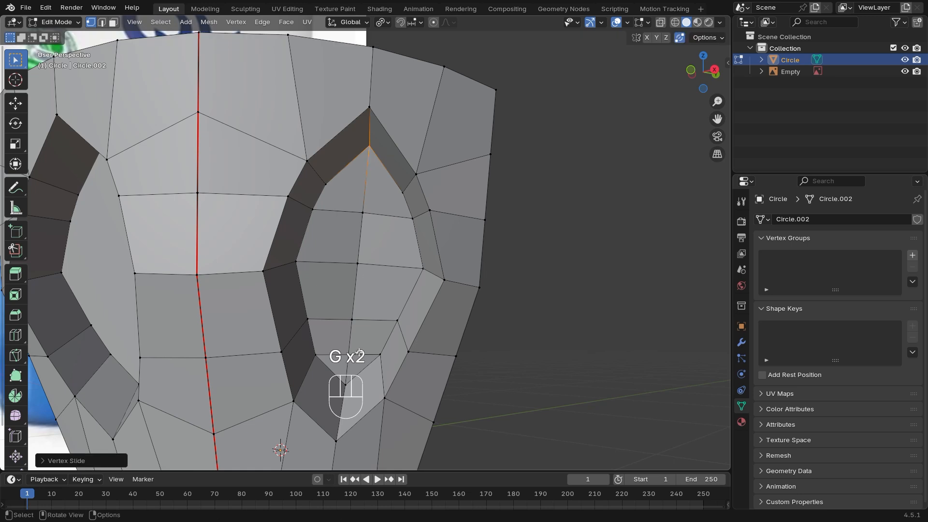
key(g)
key(g)
click(346, 384)
ctrl+middle_drag(346, 384, 362, 358)
shift+middle_drag(367, 402, 372, 319)
key(ctrl+r)
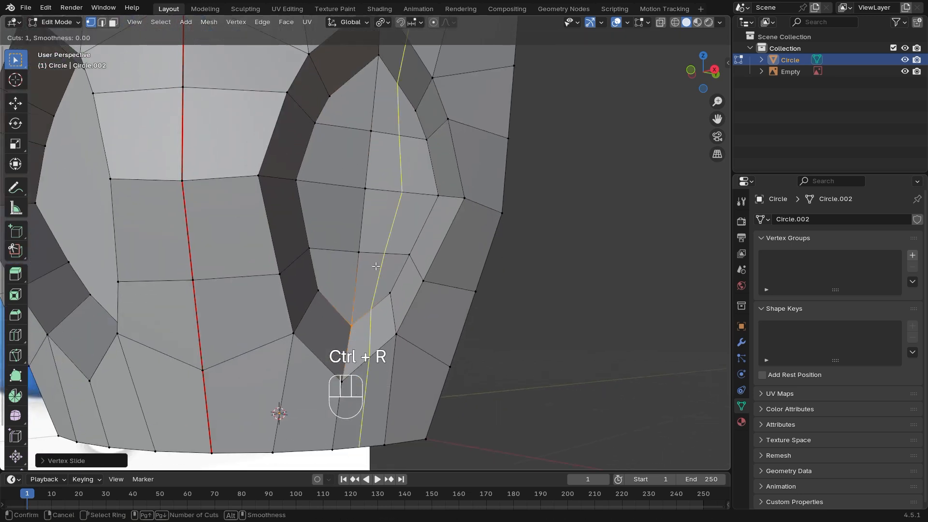
Connect each pair of opposite side vertices across the left-hand oval's recessed face with horizontal edges.
ctrl+middle_drag(250, 277, 250, 310)
middle_drag(250, 309, 338, 310)
ctrl+middle_drag(252, 321, 197, 288)
shift+middle_drag(197, 288, 244, 287)
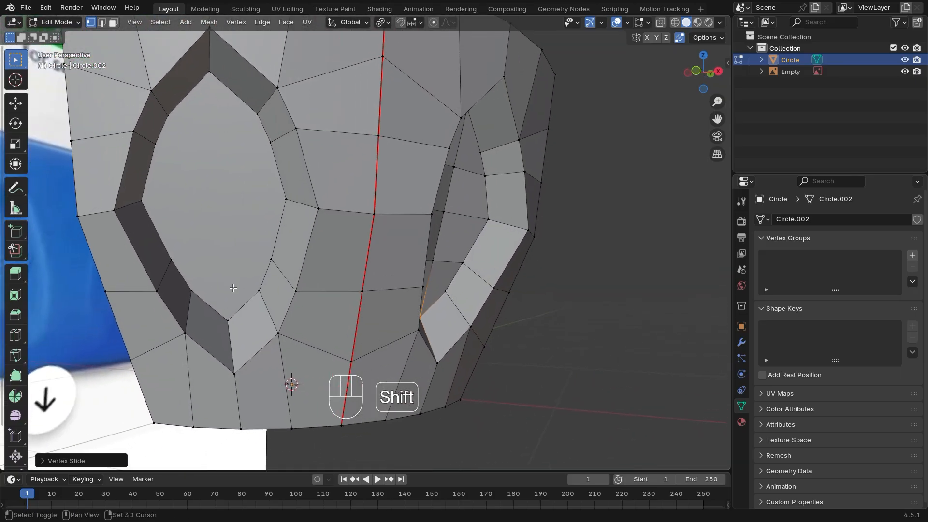
click(255, 290)
drag(279, 254, 165, 266)
key(j)
drag(294, 192, 136, 207)
key(j)
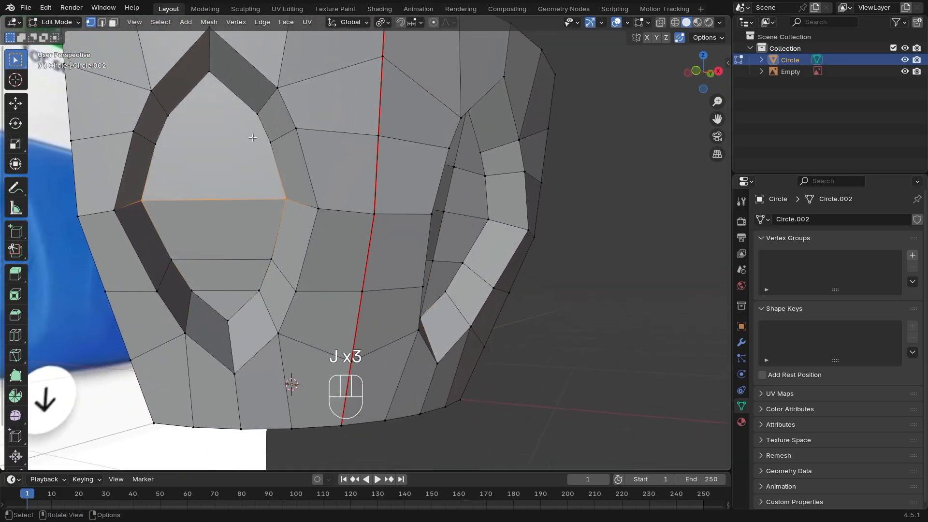
drag(278, 137, 149, 150)
key(j)
drag(265, 108, 161, 121)
key(j)
Connect the upper and lower tip vertices of the left-hand oval's recessed face with a vertical centre edge.
drag(200, 86, 198, 87)
shift+click(227, 321)
ctrl+middle_drag(203, 338, 195, 327)
key(j)
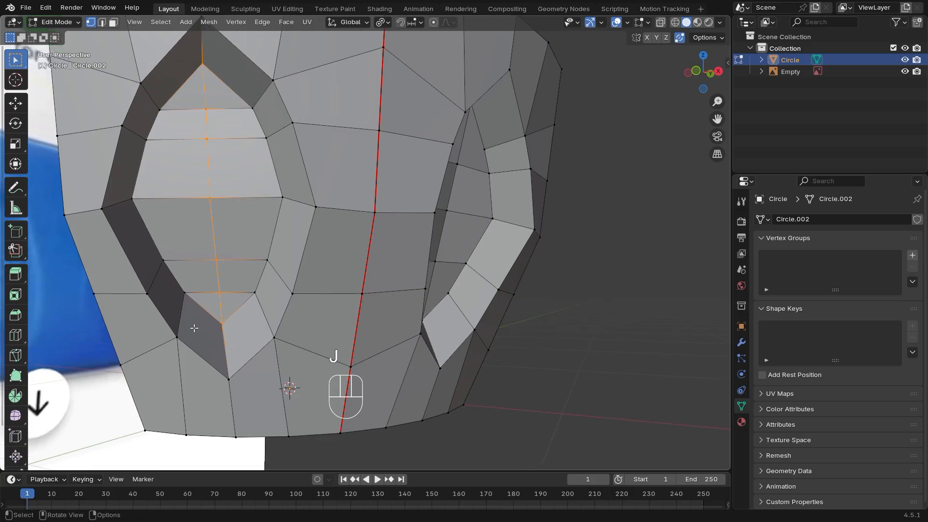
Slide the left-hand oval's lowest inner centre vertex into its lower tip and the highest one into its upper tip.
click(217, 294)
key(g)
key(g)
click(215, 328)
click(203, 113)
key(g)
key(g)
click(198, 76)
scroll(290, 218, down, 4)
key(Tab)
key(Tab)
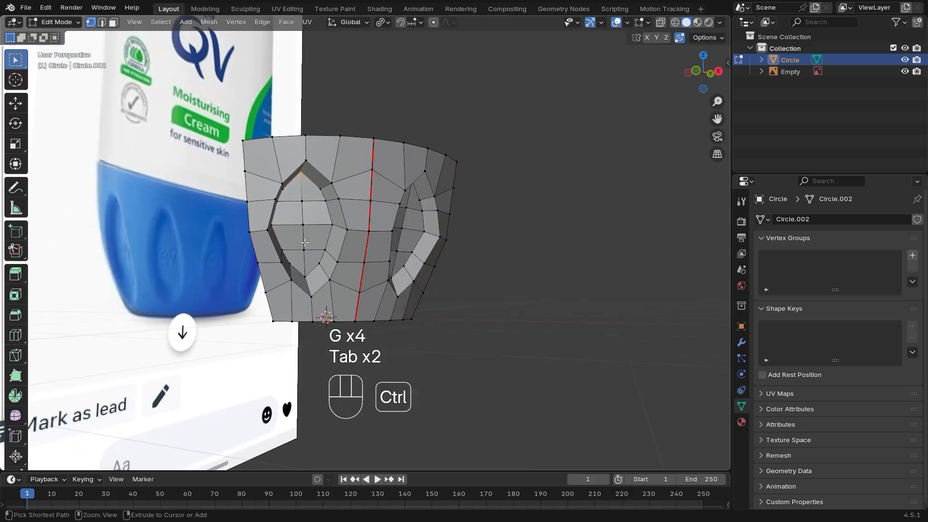
key(ctrl+r)
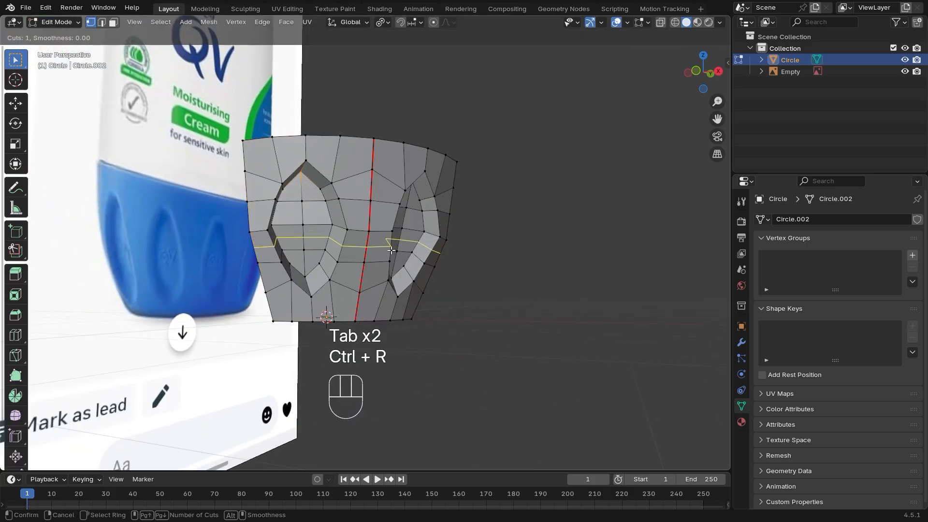
right_click(511, 290)
Add a level 2 Subdivision modifier to the base and inspect the smoothed indentations.
scroll(511, 291, down, 1)
key(Tab)
middle_drag(477, 349, 437, 353)
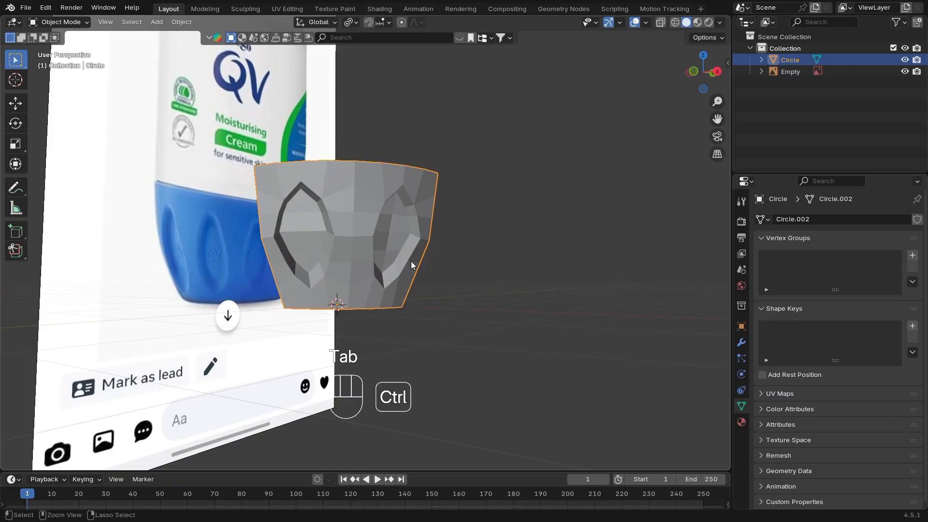
key(ctrl+2)
scroll(406, 290, up, 3)
key(Tab)
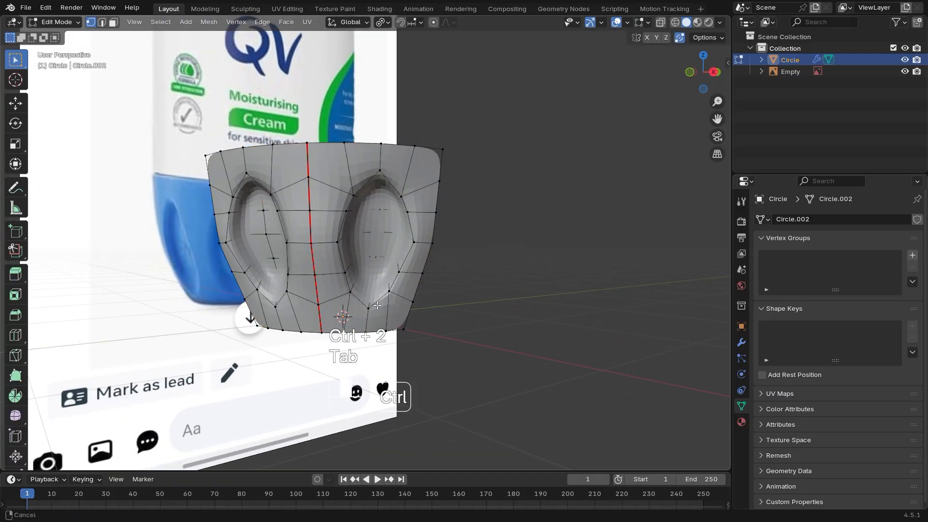
scroll(377, 306, up, 3)
key(Tab)
key(Tab)
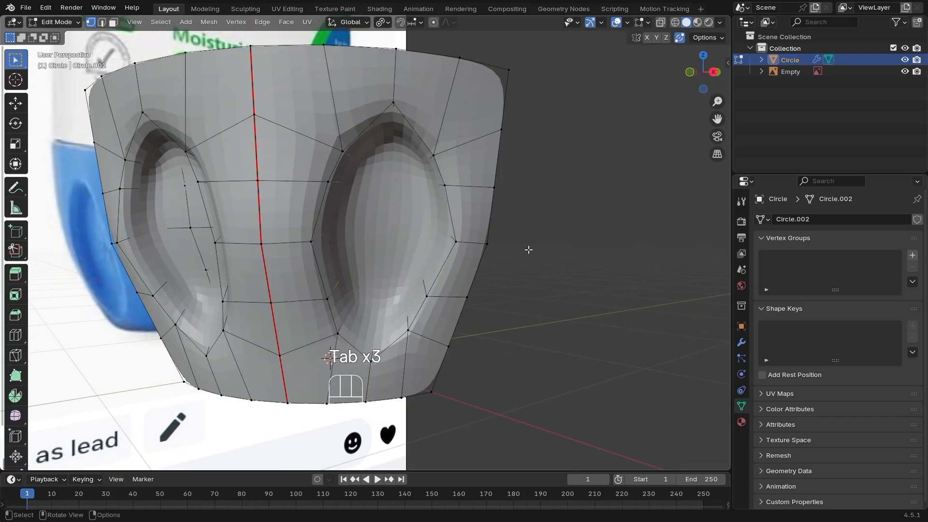
Hide the Subdivision modifier in the viewport and bevel both indentations' inner edge loops by about 0.01 m with 2 segments.
click(741, 342)
click(865, 238)
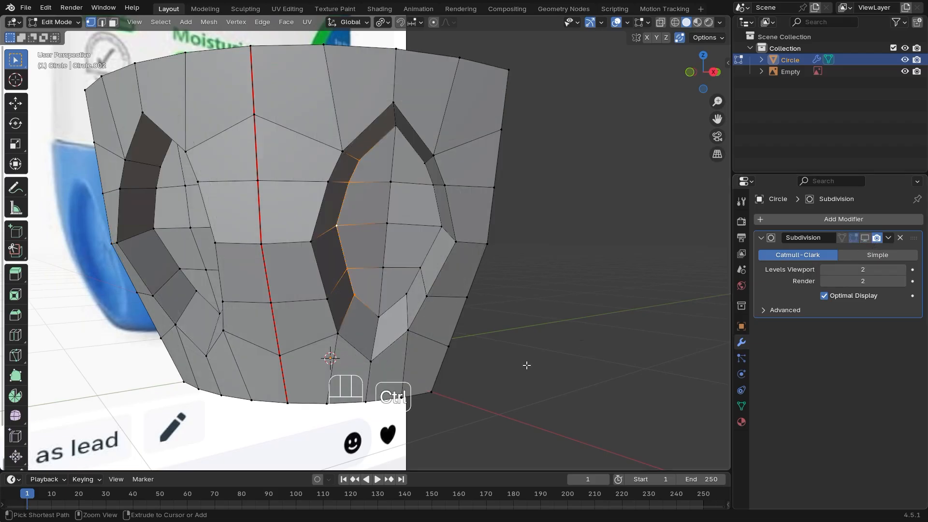
ctrl+middle_drag(527, 365, 453, 192)
key(2)
alt+shift+click(397, 114)
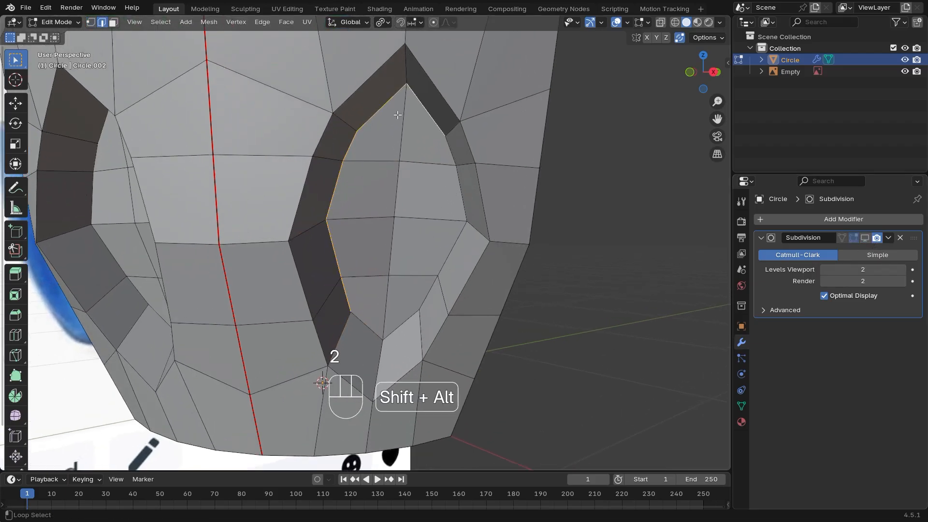
middle_drag(360, 334, 189, 333)
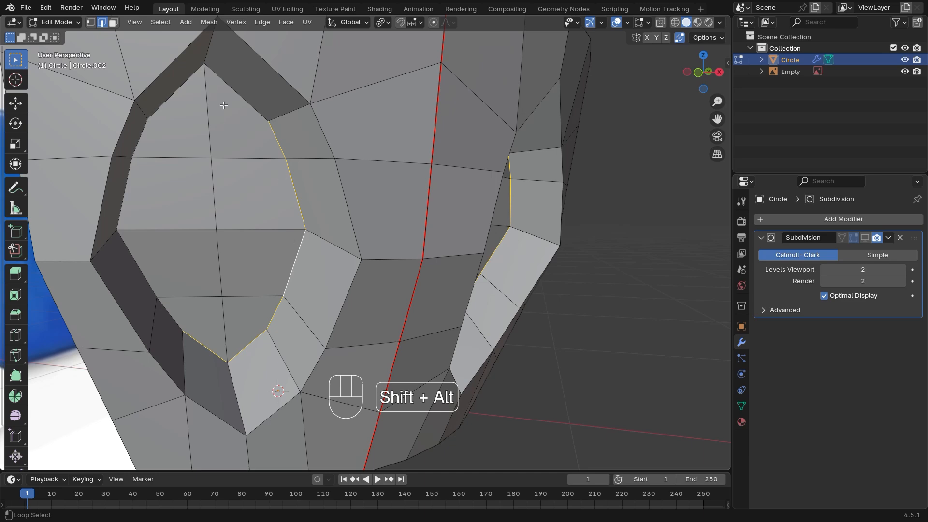
middle_drag(293, 364, 596, 401)
key(ctrl+b)
click(618, 402)
click(43, 460)
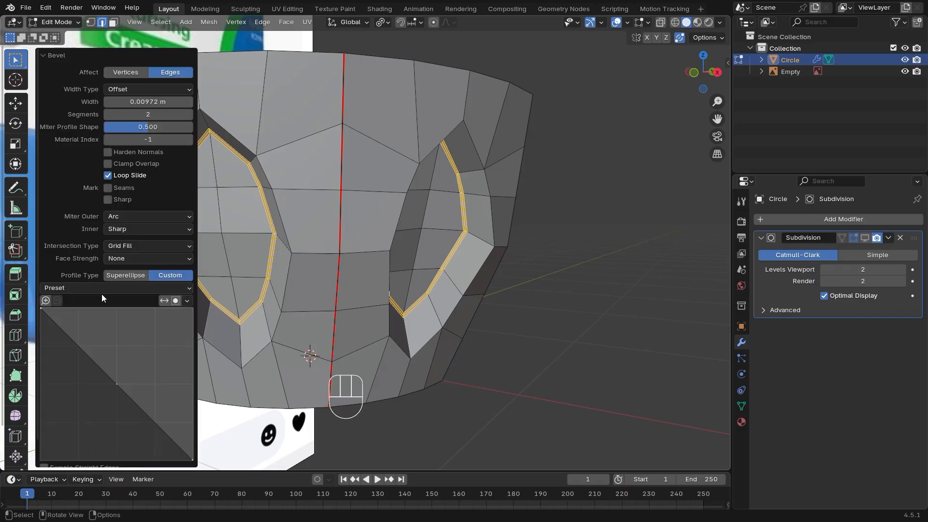
key(n)
key(n)
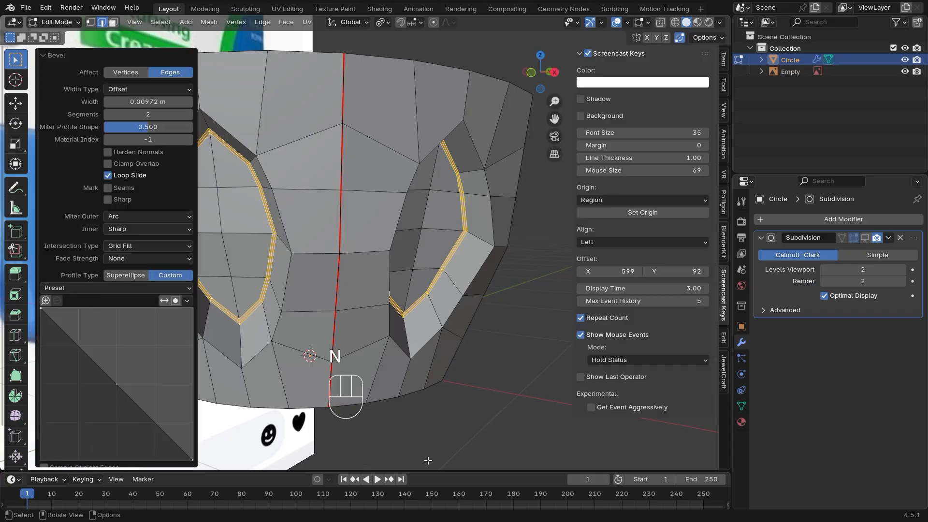
click(499, 444)
Turn the Subdivision modifier's viewport display back on for the base.
scroll(470, 433, down, 1)
middle_drag(471, 433, 452, 430)
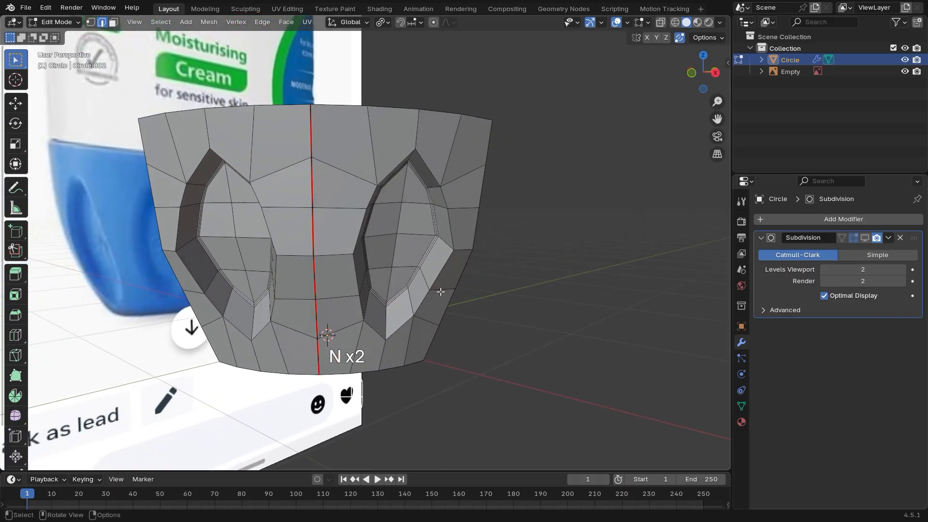
click(864, 238)
scroll(548, 329, down, 1)
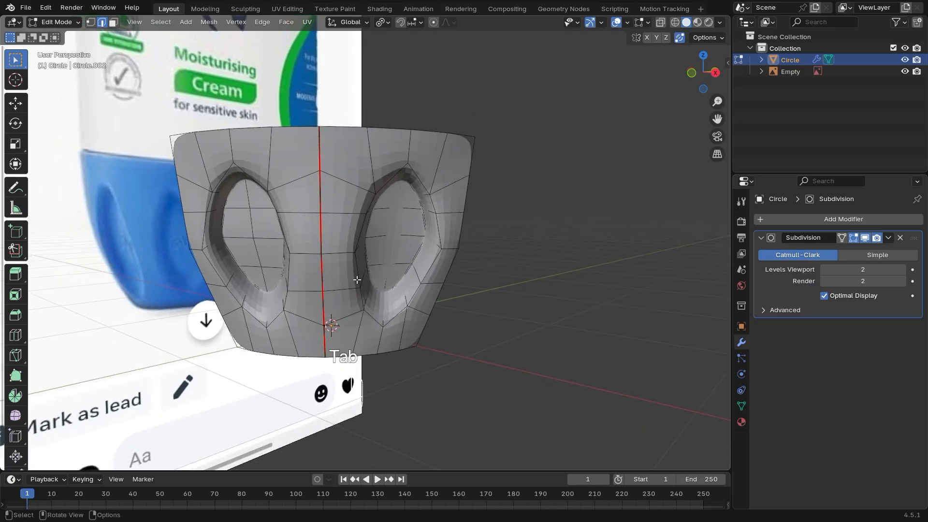
Return to Object Mode and apply Shade Smooth to the base.
right_click(355, 161)
key(Tab)
right_click(361, 163)
click(361, 162)
ctrl+middle_drag(372, 184, 394, 253)
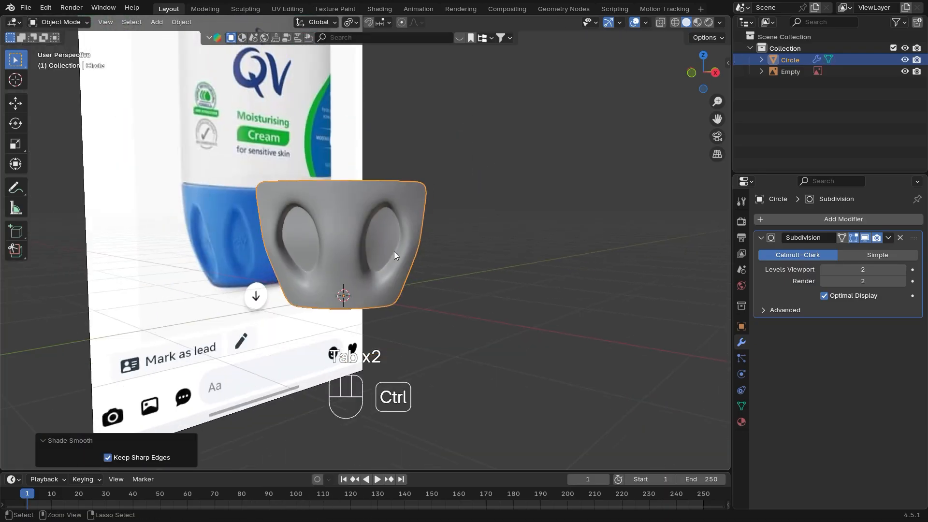
Add a Mirror modifier to the base and mirror it across both the X and Y axes.
middle_drag(444, 309, 441, 283)
middle_drag(325, 295, 386, 349)
ctrl+middle_drag(488, 344, 513, 383)
click(818, 221)
mouse_move(791, 222)
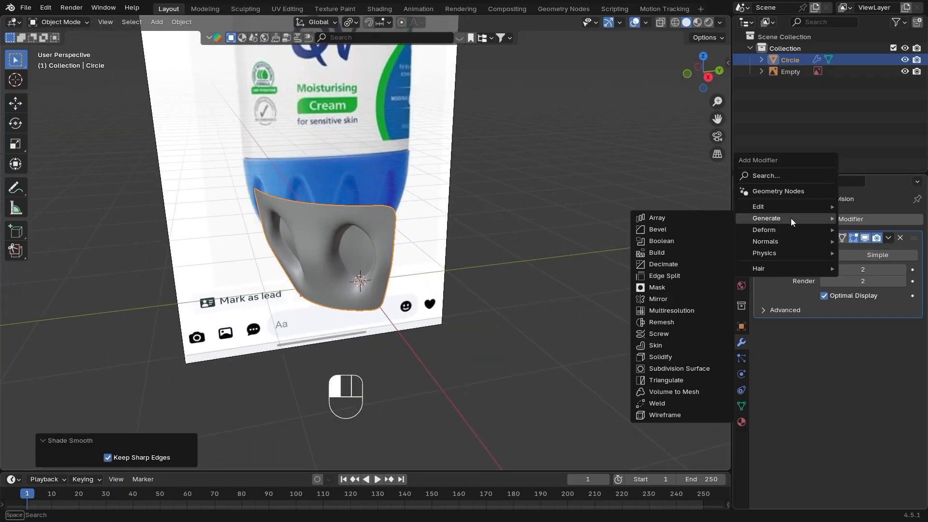
click(668, 298)
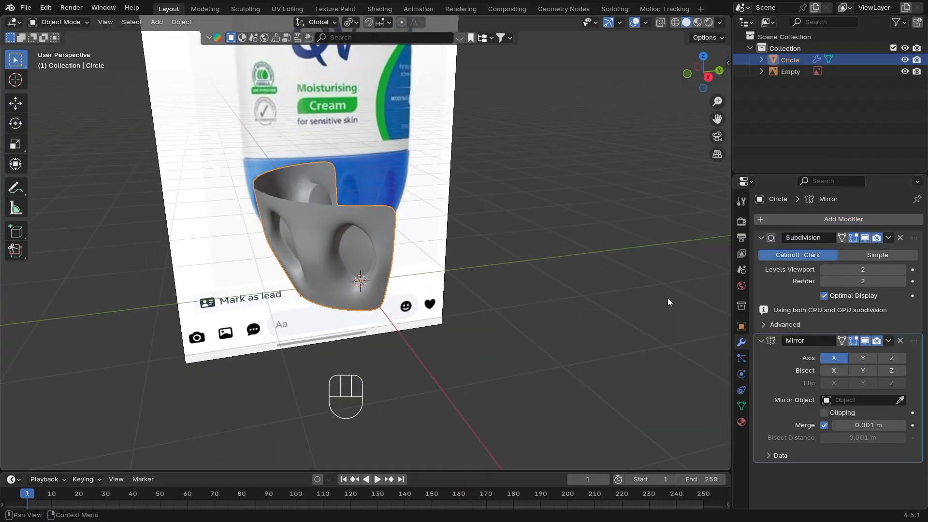
mouse_move(585, 336)
ctrl+middle_down()
mouse_move(570, 343)
mouse_move(567, 323)
mouse_move(524, 378)
mouse_move(577, 349)
ctrl+middle_up()
click(870, 358)
middle_drag(570, 309, 463, 265)
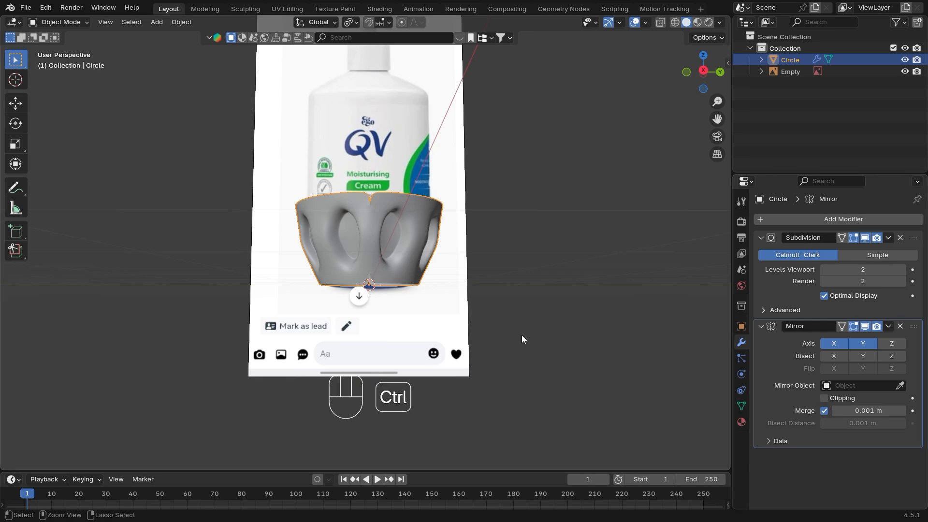
Apply the Mirror modifier to the base's mesh, leaving the Subdivision modifier live.
middle_drag(522, 335, 521, 356)
click(888, 327)
click(851, 340)
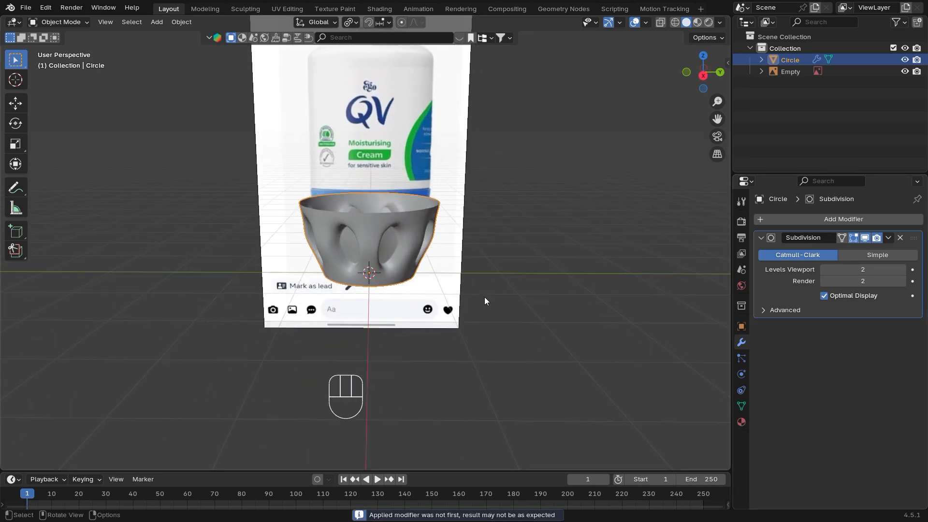
Fill the base's open bottom edge loop with a face and inset it by about 0.14 m.
key(Tab)
middle_drag(484, 297, 457, 225)
key(Tab)
key(Tab)
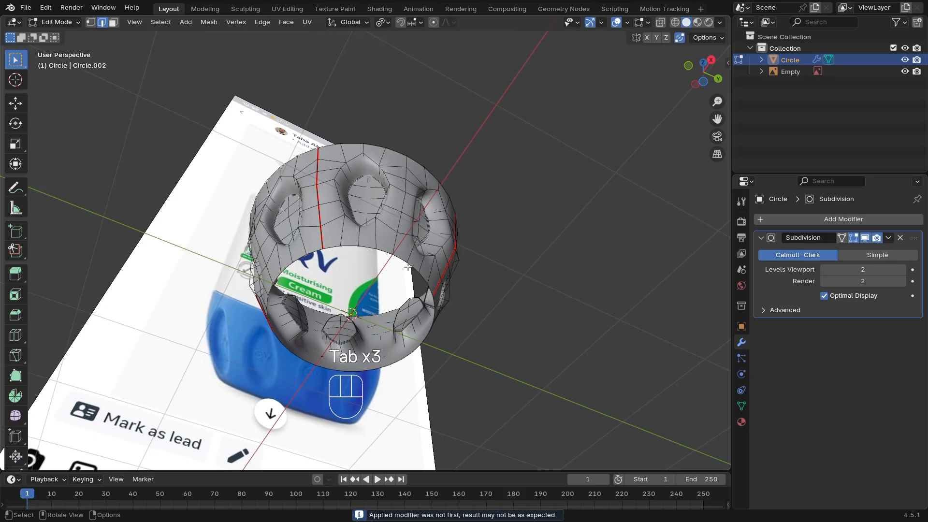
middle_drag(396, 266, 550, 370)
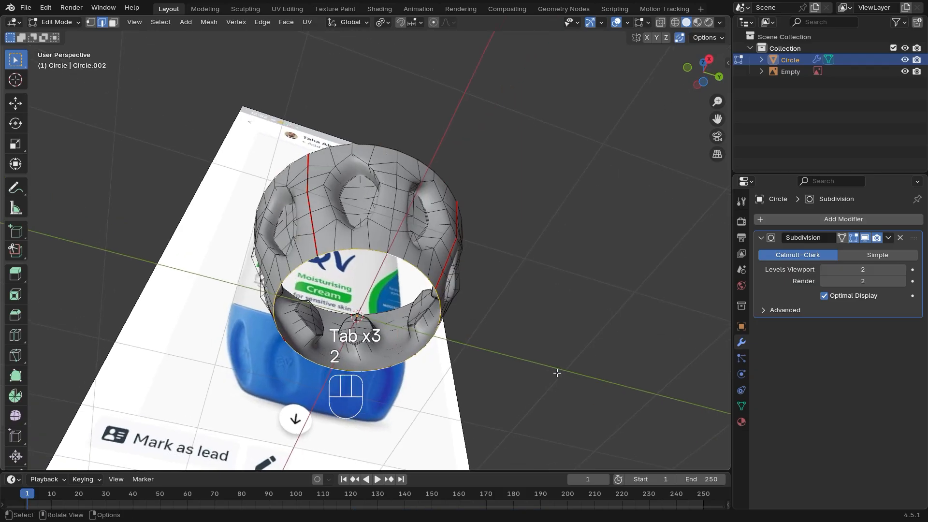
key(f)
key(i)
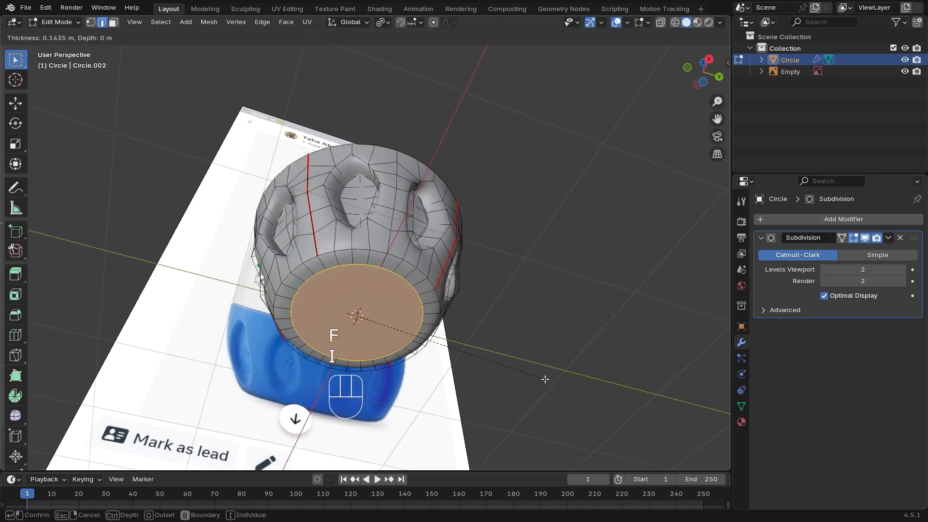
key(ctrl+z)
key(ctrl+z)
key(Tab)
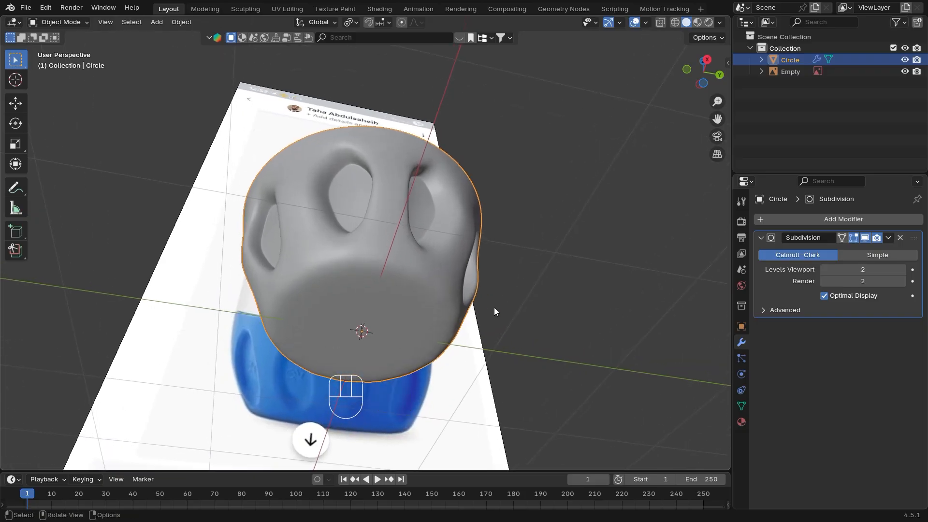
Inset the central bottom face twice more, the first time by about 0.131 m, and return to Object Mode.
key(Tab)
middle_drag(493, 307, 434, 269)
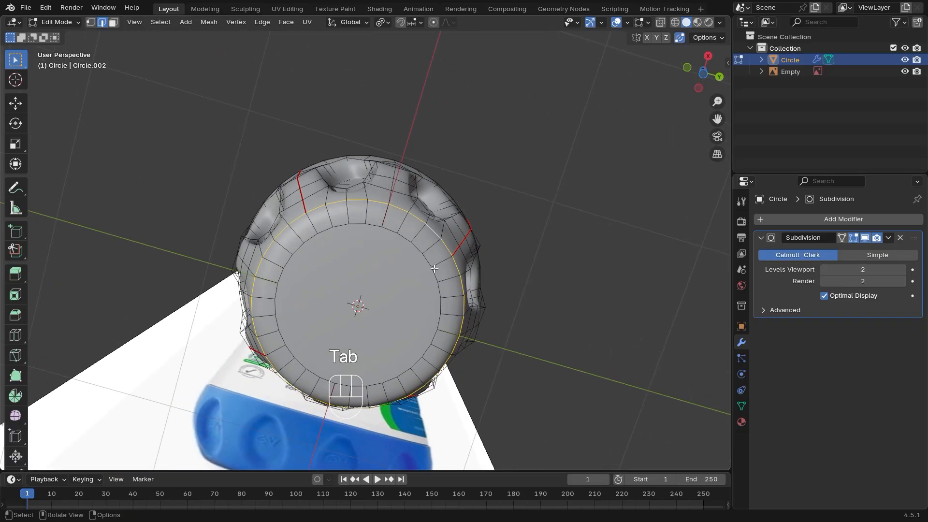
click(411, 284)
key(i)
click(459, 315)
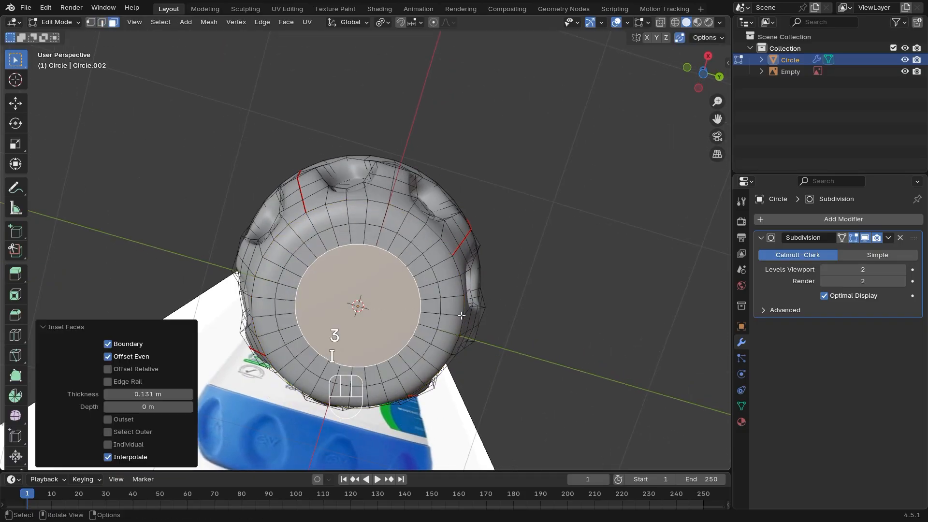
key(i)
click(441, 314)
key(Tab)
Examine the base's outline against the bottle reference in right orthographic view, and its mesh around the open top rim.
middle_drag(459, 320, 367, 383)
ctrl+middle_drag(377, 339, 381, 340)
click(702, 75)
scroll(541, 253, up, 3)
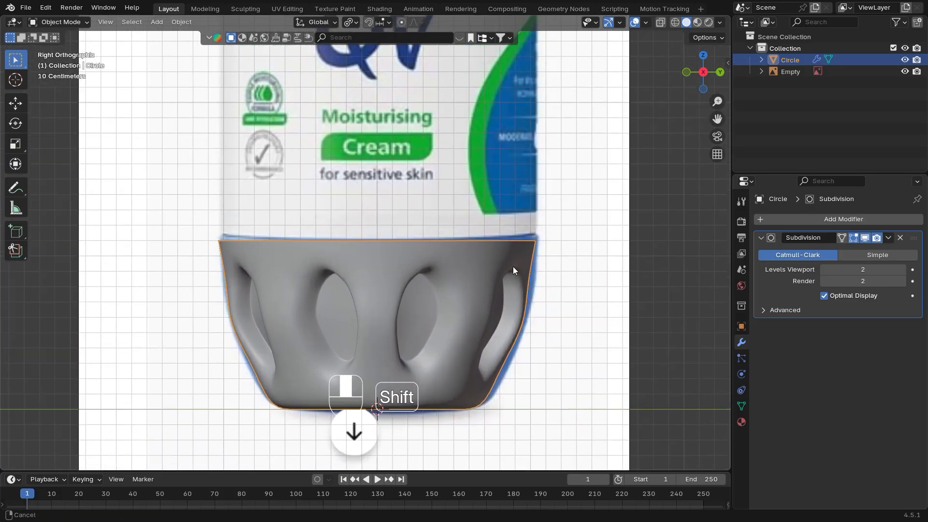
key(Tab)
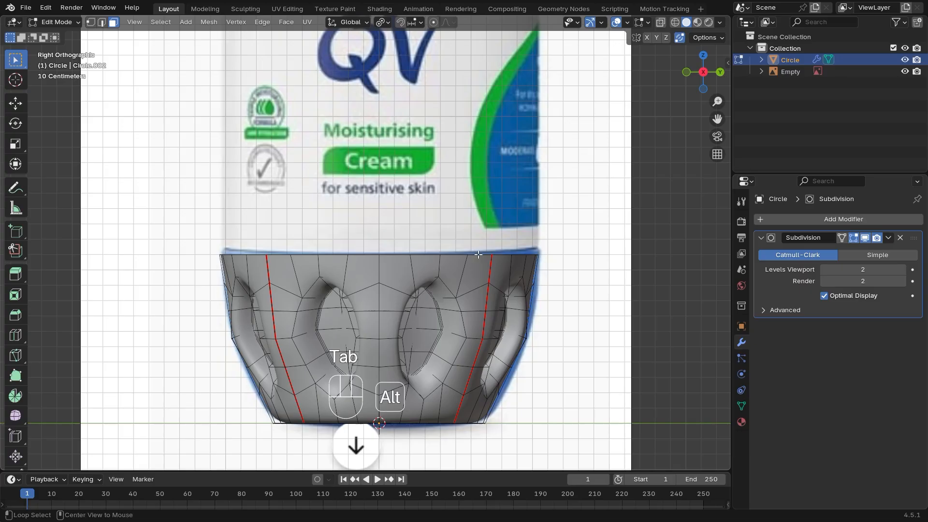
key(Tab)
key(Tab)
middle_drag(415, 256, 454, 320)
middle_drag(545, 354, 554, 387)
ctrl+middle_drag(553, 387, 553, 319)
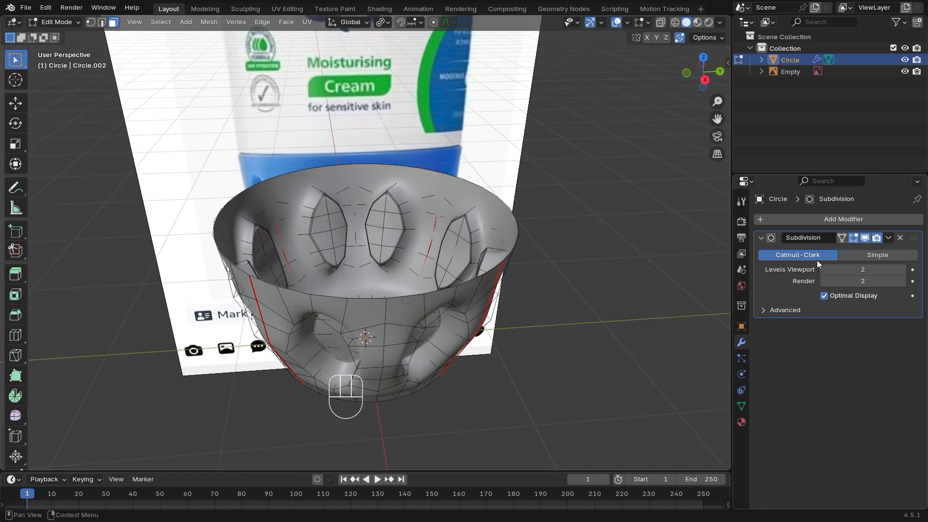
Add a Solidify modifier to the base with a thickness of -0.03 m and return to Object Mode.
click(813, 220)
mouse_move(799, 221)
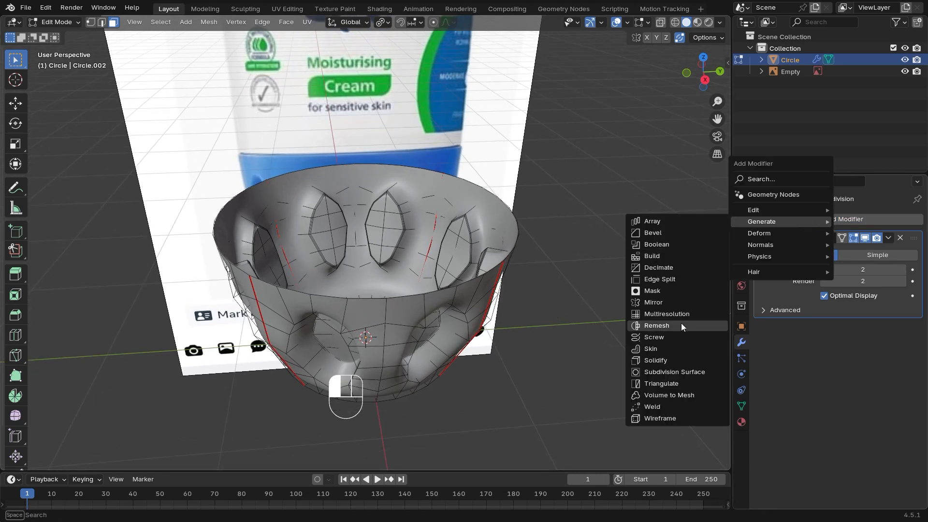
click(665, 361)
middle_drag(607, 358, 623, 358)
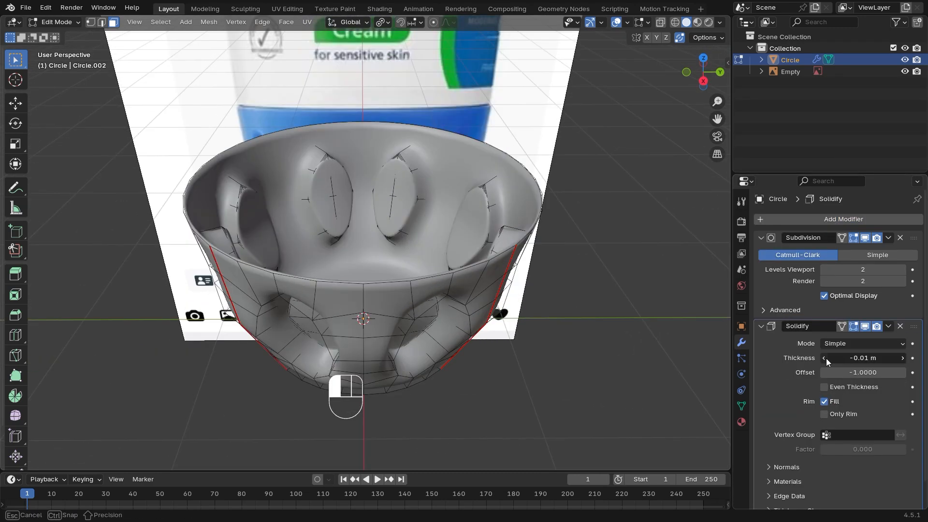
click(826, 359)
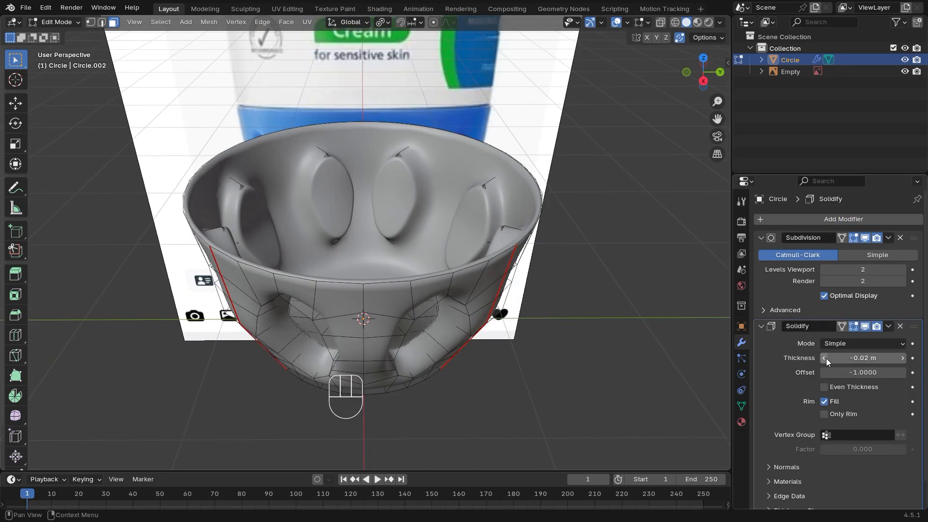
middle_drag(546, 364, 607, 197)
key(Tab)
Duplicate the base's top rim edge loop in place and separate the copy into its own object.
click(703, 73)
ctrl+middle_drag(610, 236, 600, 207)
ctrl+middle_drag(512, 246, 472, 273)
key(Tab)
key(2)
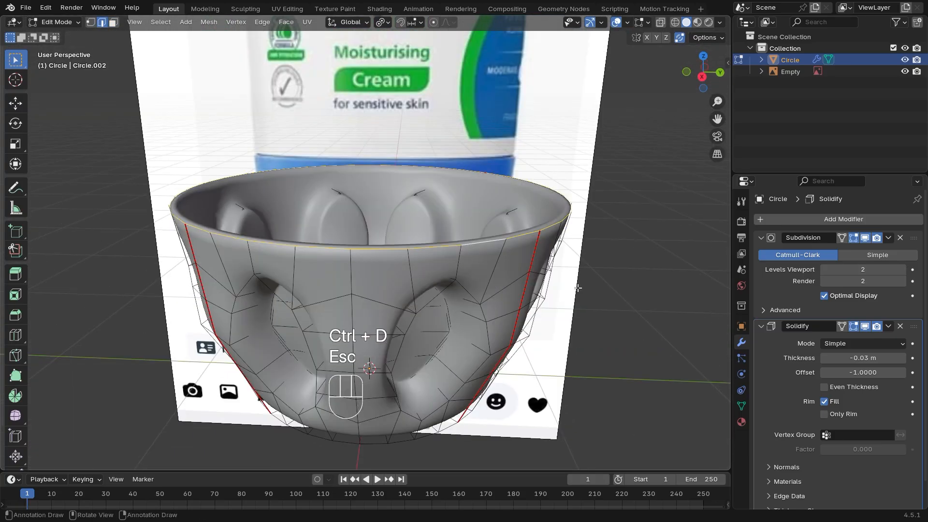
key(p)
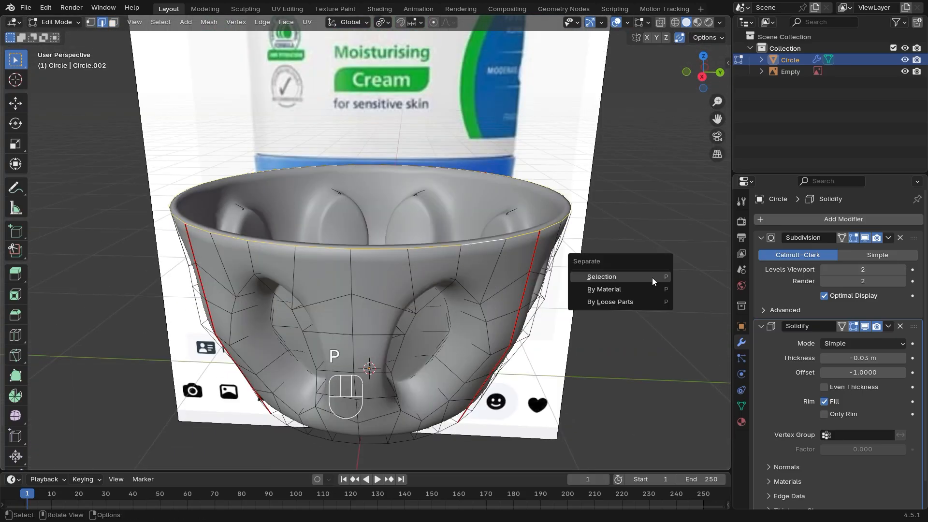
click(652, 277)
Switch editing from the base to the separated rim ring Circle.001 in right orthographic view.
mouse_move(652, 278)
ctrl+middle_down()
mouse_move(647, 289)
mouse_move(639, 266)
ctrl+middle_up()
click(702, 73)
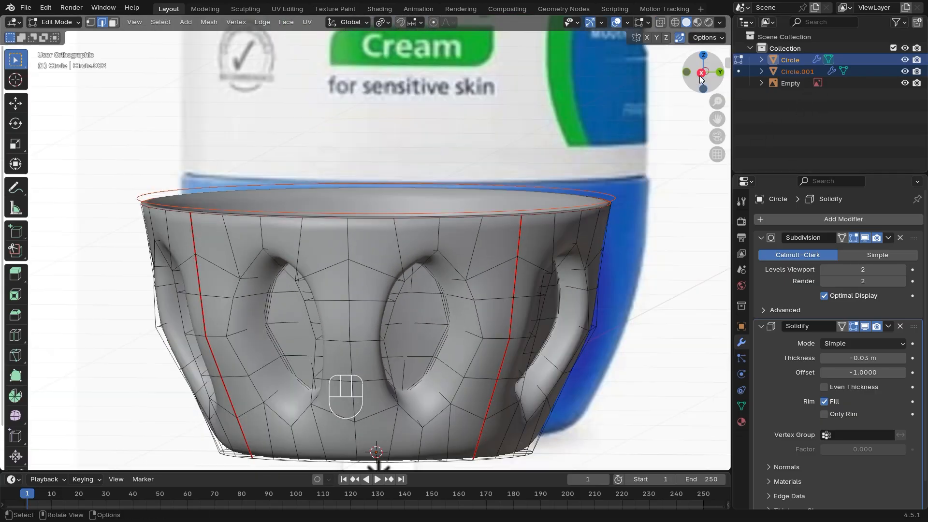
key(Tab)
click(804, 71)
click(802, 61)
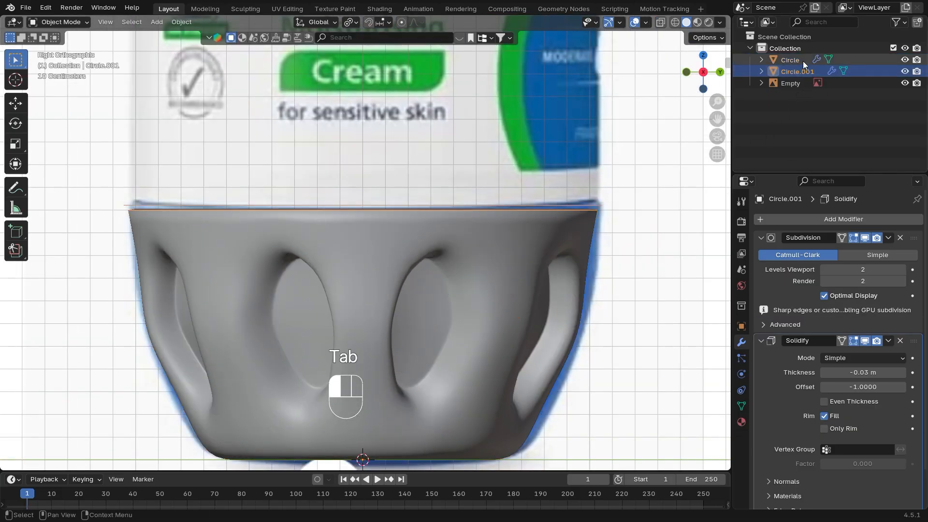
click(799, 68)
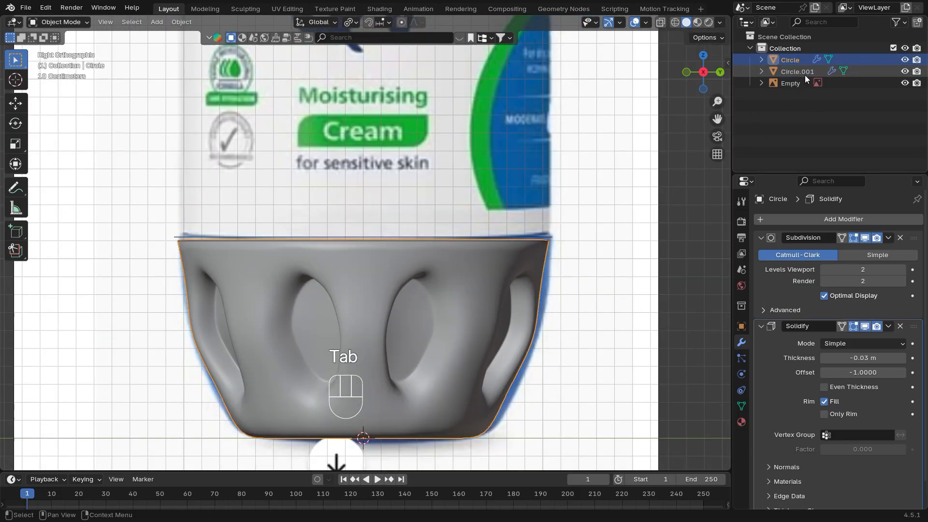
click(805, 75)
key(Tab)
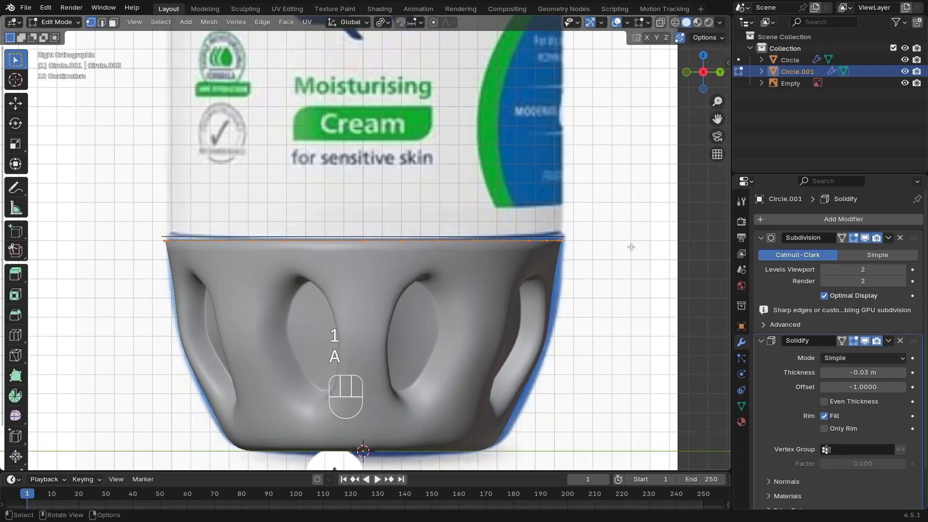
Extrude the rim ring's vertices upward to the reference's "Moisturising" text and display the viewport in wireframe.
middle_drag(631, 247, 596, 241)
shift+middle_drag(589, 237, 587, 269)
key(e)
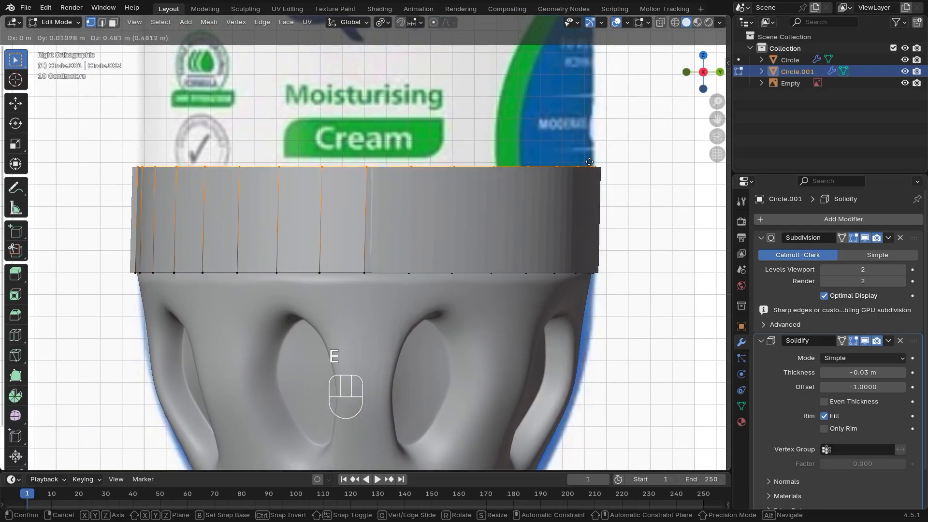
click(589, 107)
key(ctrl+z)
key(ctrl+z)
key(ctrl+z)
key(shift+z)
scroll(582, 226, down, 1)
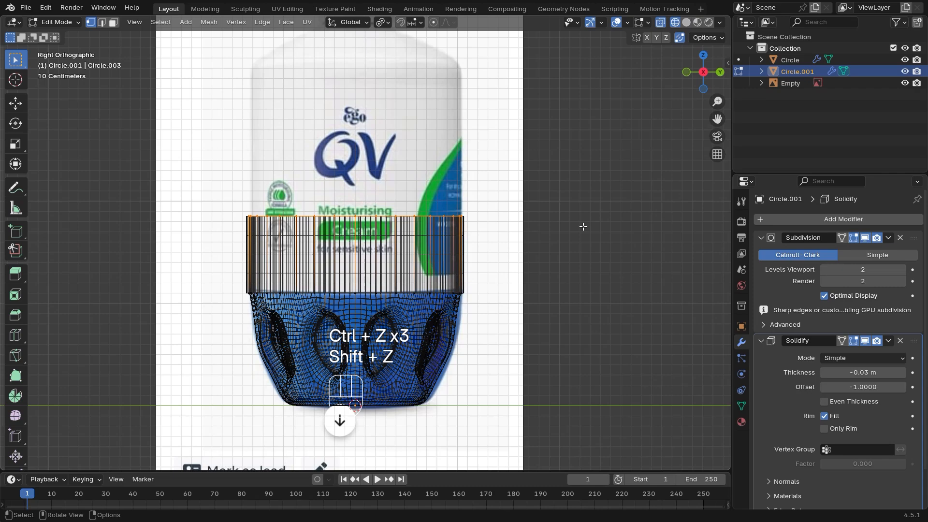
scroll(582, 226, up, 2)
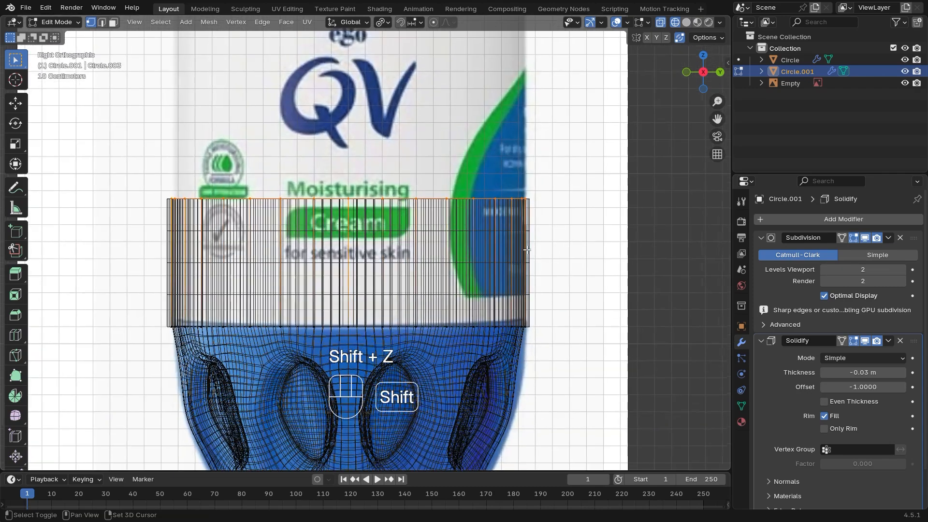
Hide the ring's Solidify modifier in the viewport and raise its top vertices about 1.4545 m along Z to the bottle's shoulder.
click(862, 342)
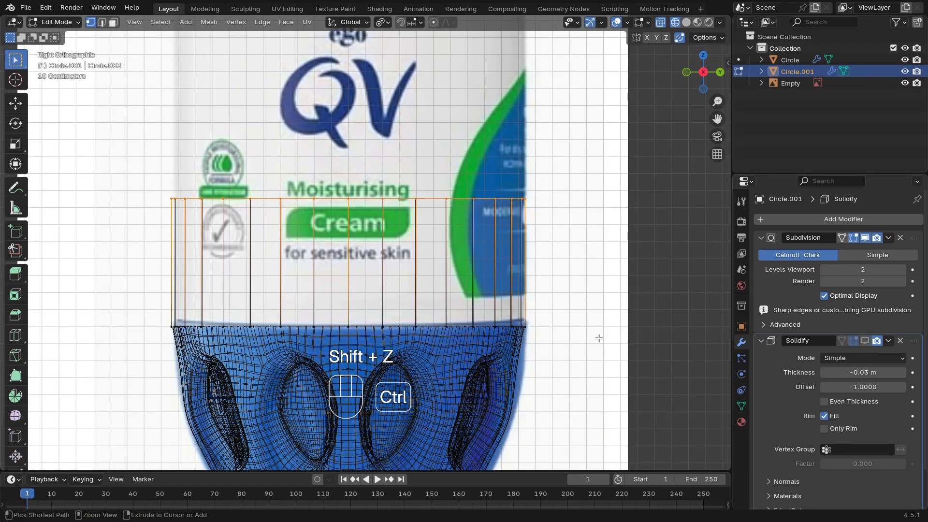
ctrl+middle_drag(596, 280, 587, 323)
scroll(580, 290, down, 1)
shift+middle_drag(572, 183, 580, 311)
key(g)
key(z)
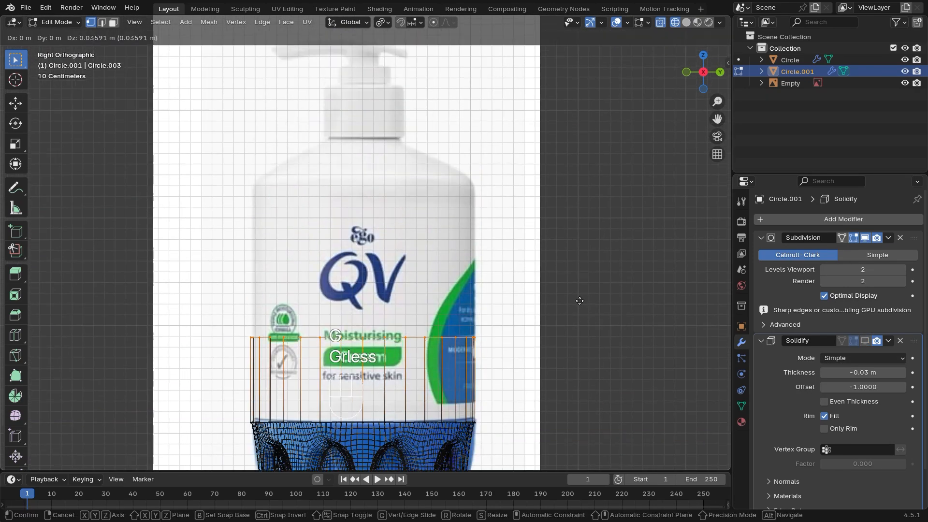
click(581, 155)
Extrude the shoulder loop about 0.44 m along Z and scale the new loop to about 0.303 to match the neck.
scroll(578, 241, up, 4)
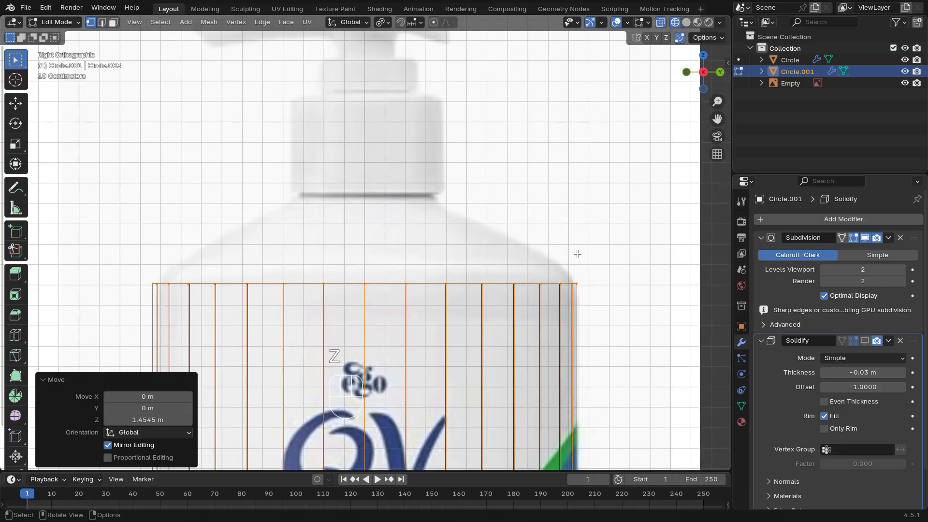
key(e)
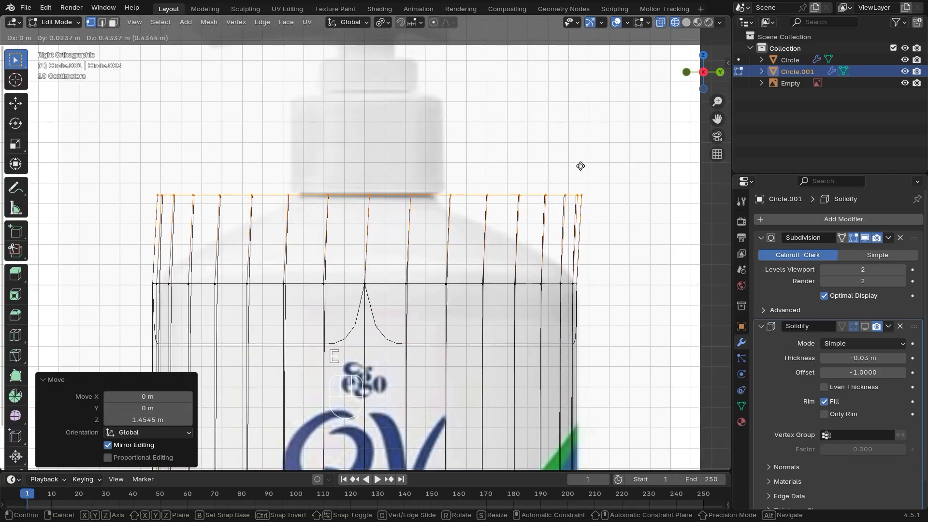
key(z)
click(577, 164)
key(s)
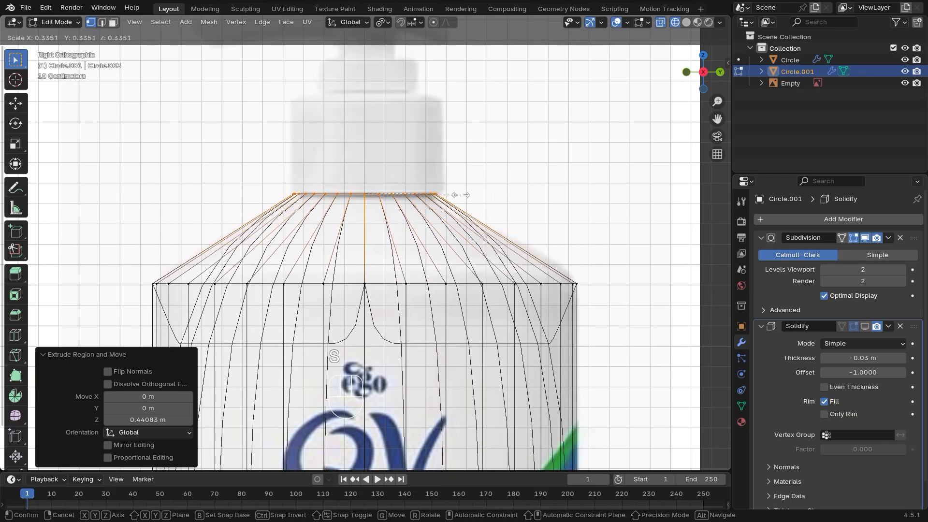
click(451, 193)
Extrude the neck loop about 0.43 m along Z and separate a copy of its top loop into a new object.
scroll(451, 193, down, 2)
key(e)
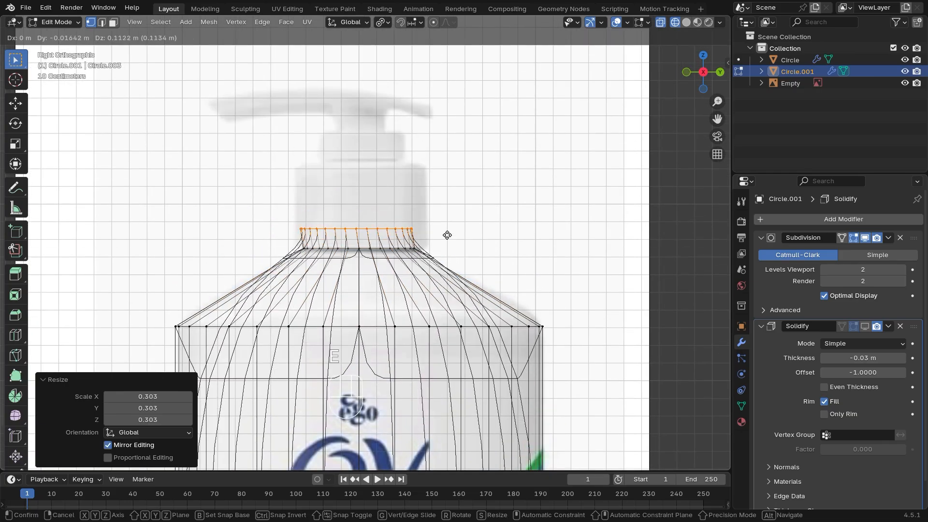
key(z)
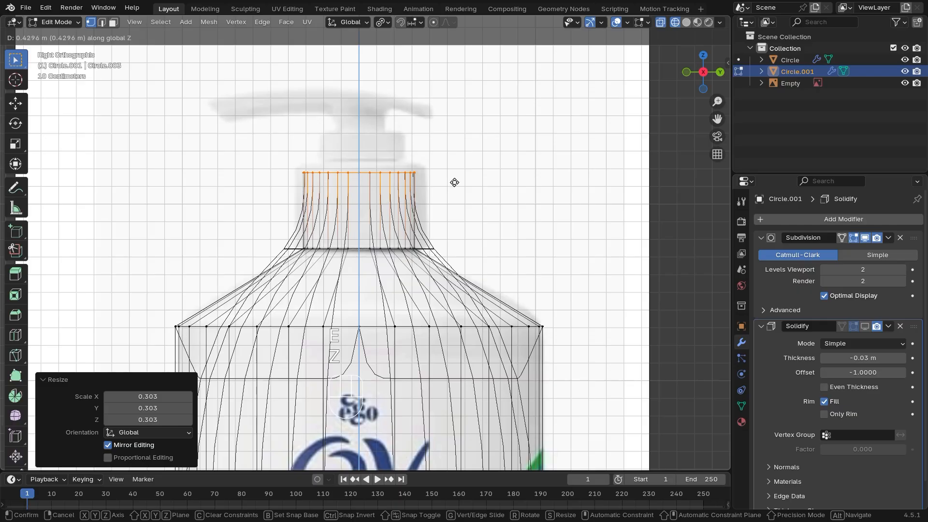
click(454, 182)
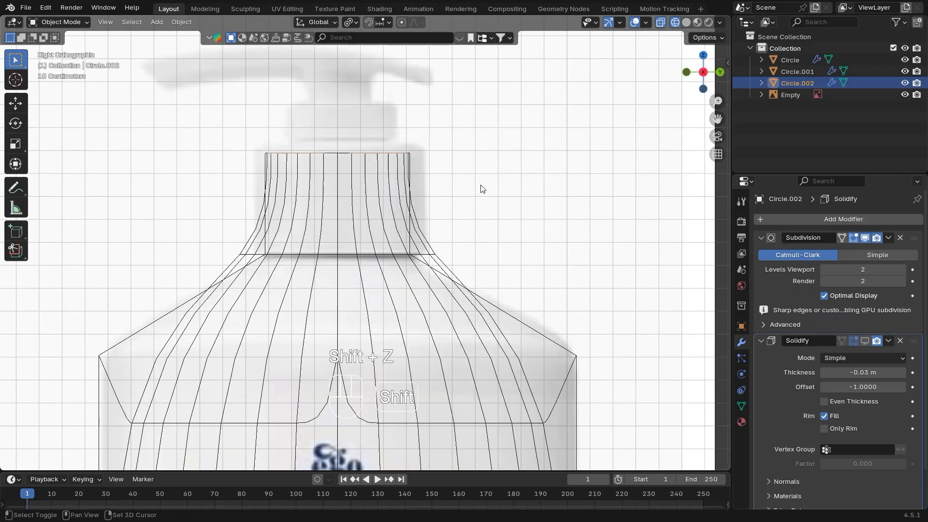
Restore solid viewport shading and reopen the bottle body Circle.001 in Edit Mode.
key(shift+z)
key(shift+z)
mouse_move(452, 179)
middle_down()
mouse_move(419, 230)
mouse_move(410, 267)
mouse_move(467, 259)
mouse_move(414, 315)
mouse_move(496, 231)
mouse_move(340, 271)
mouse_move(314, 295)
middle_up()
key(Tab)
key(Tab)
click(325, 264)
scroll(309, 319, down, 3)
shift+middle_drag(303, 355, 334, 261)
middle_drag(334, 261, 341, 296)
key(Tab)
middle_drag(341, 296, 309, 297)
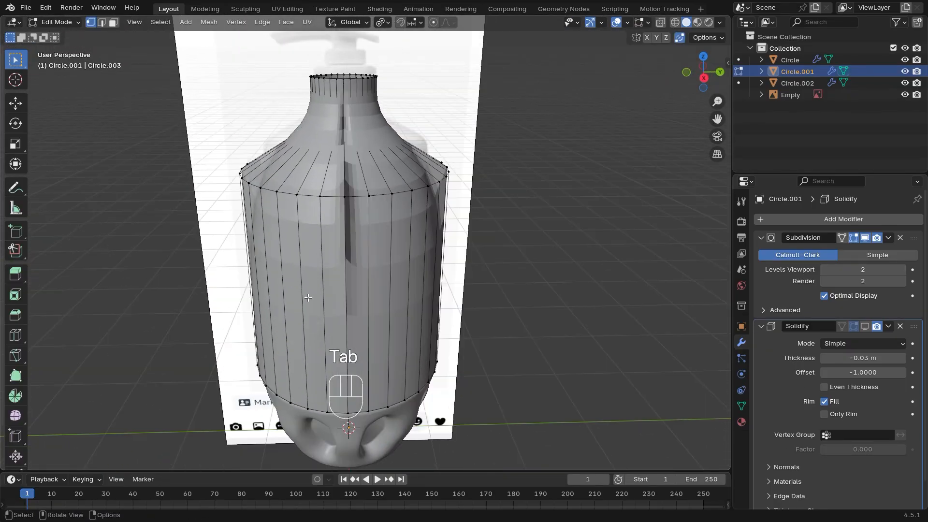
Select the whole bottle body mesh and merge its vertices by distance.
scroll(360, 251, up, 2)
shift+middle_drag(364, 249, 378, 298)
key(a)
key(m)
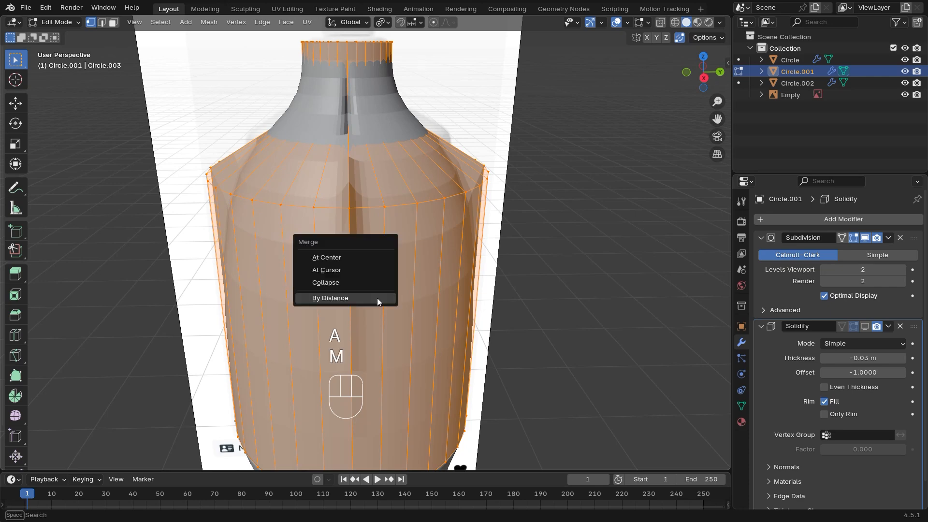
click(377, 297)
Try moving the shoulder vertex beside the dark seam and undo the move.
middle_drag(377, 297, 386, 246)
click(356, 208)
shift+middle_drag(393, 247, 380, 268)
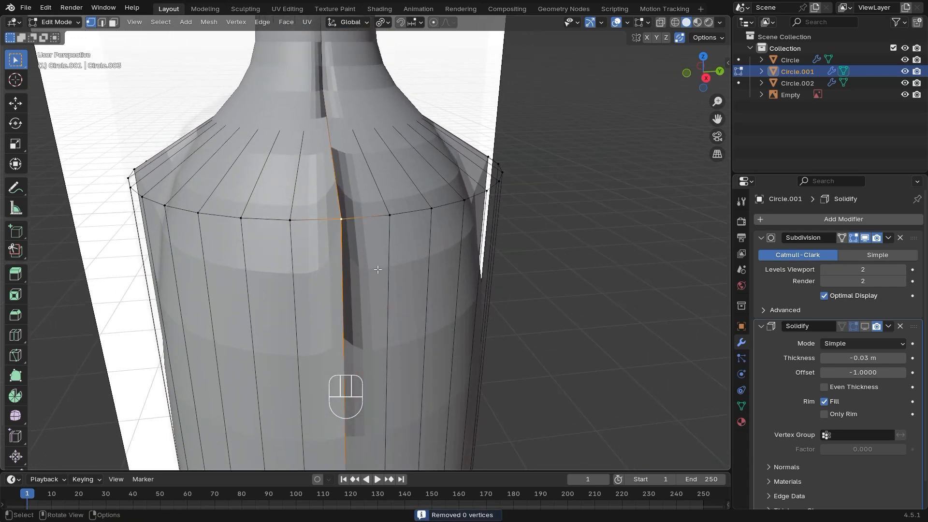
key(g)
click(370, 266)
key(ctrl+z)
Return to Object Mode and turn on the Face Orientation overlay.
key(Tab)
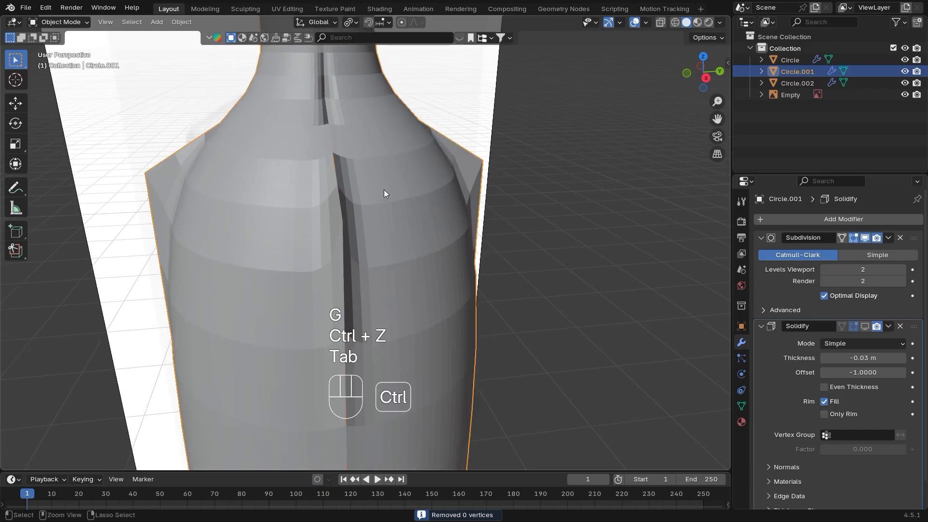
scroll(384, 190, down, 4)
click(646, 22)
click(575, 231)
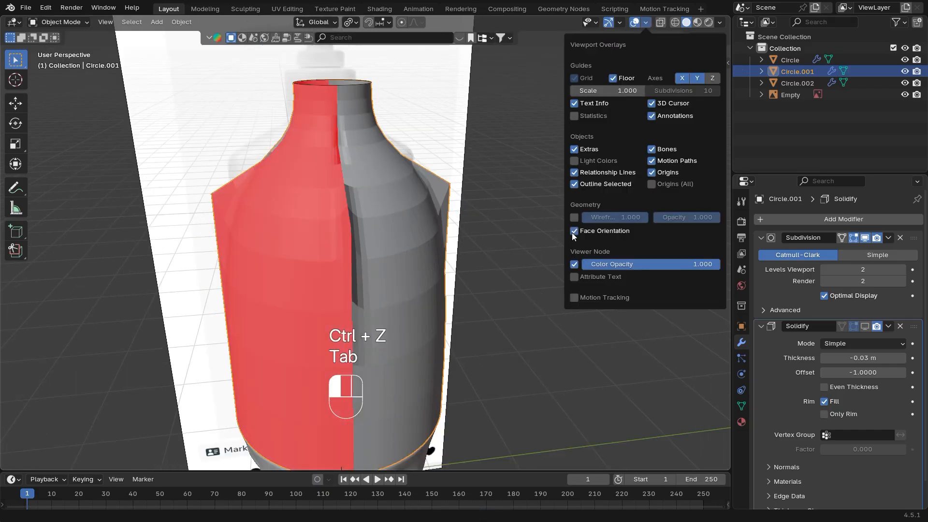
Select the reversed red faces of the body in face select mode and hide the Subdivision modifier in the viewport.
middle_drag(437, 265, 459, 290)
key(3)
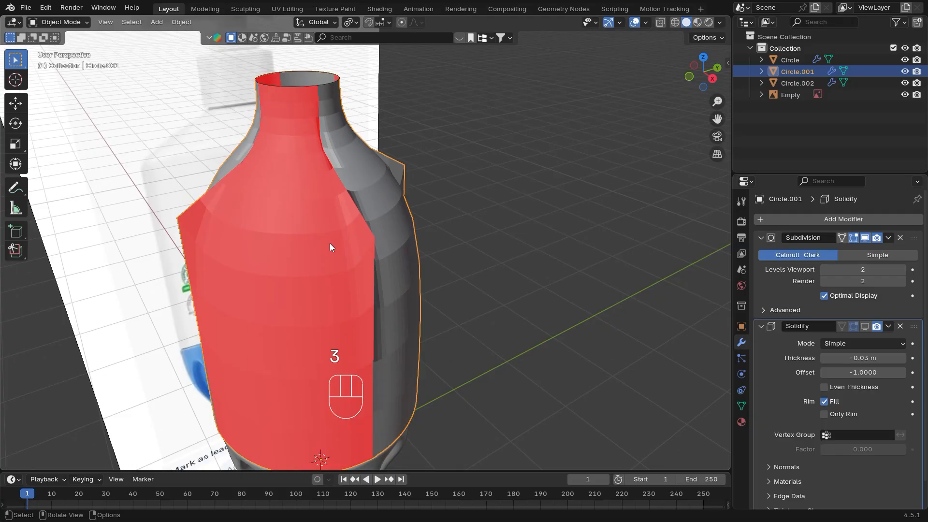
key(Tab)
middle_drag(228, 310, 244, 302)
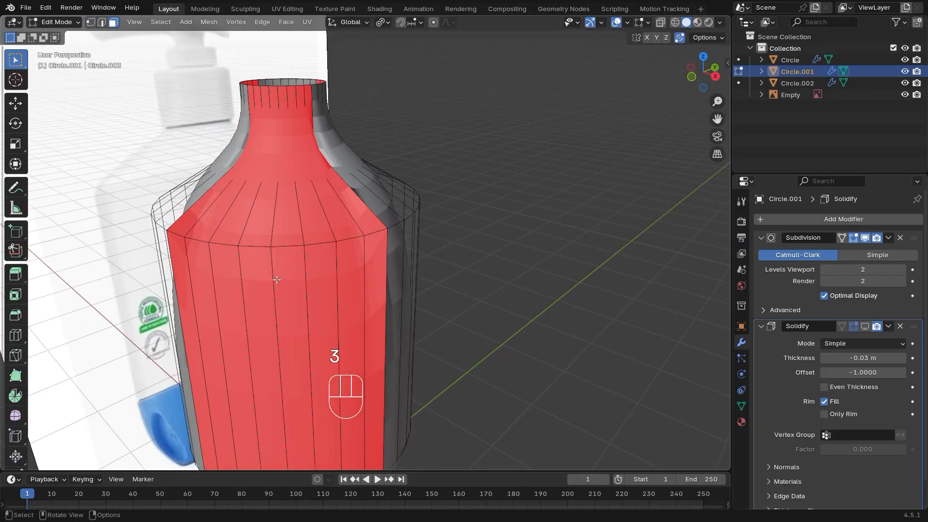
drag(181, 300, 181, 300)
middle_drag(338, 212, 348, 124)
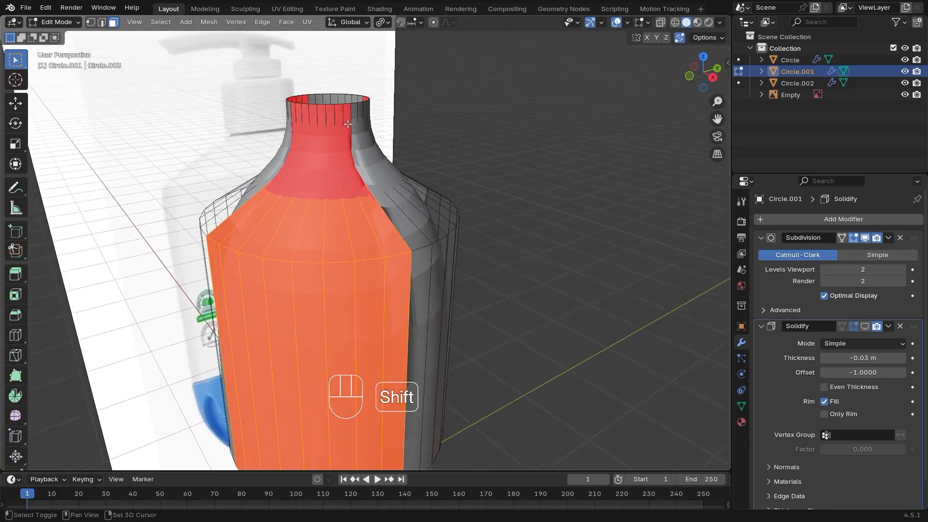
drag(297, 202, 296, 202)
middle_drag(297, 202, 406, 237)
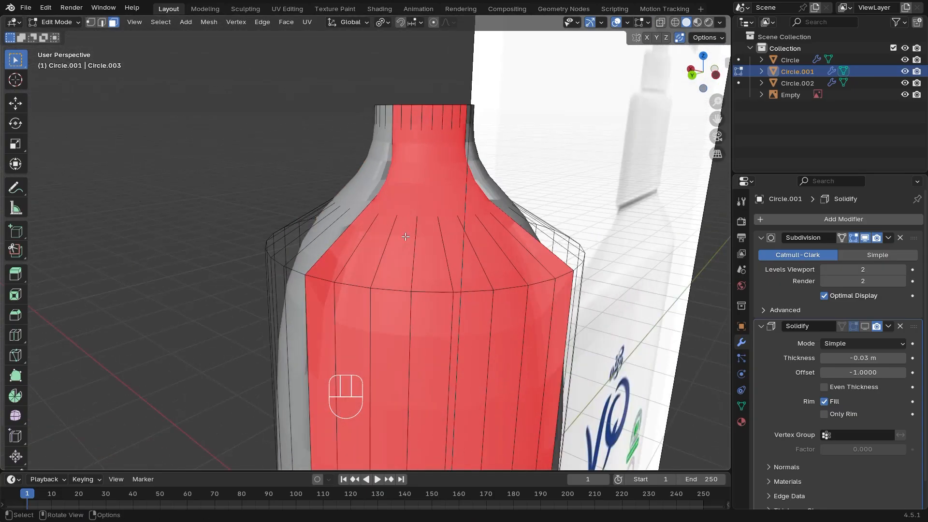
click(875, 237)
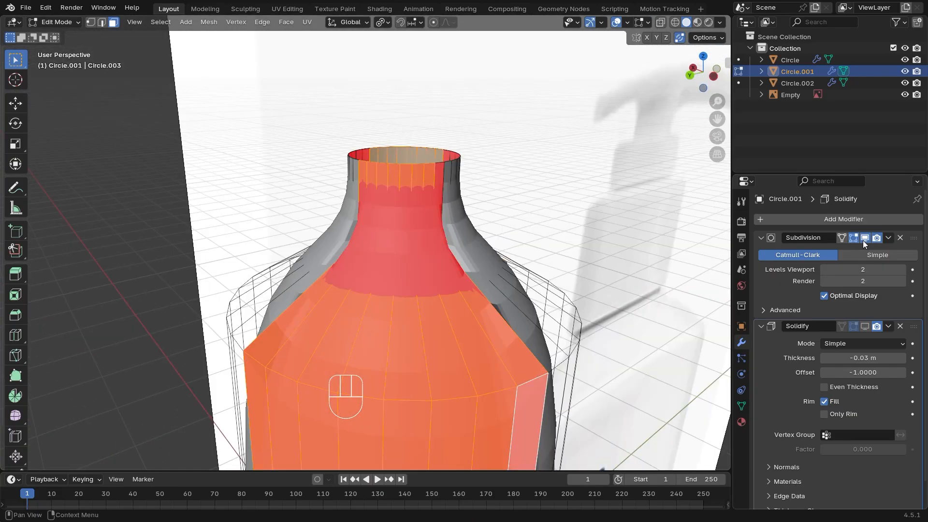
click(864, 239)
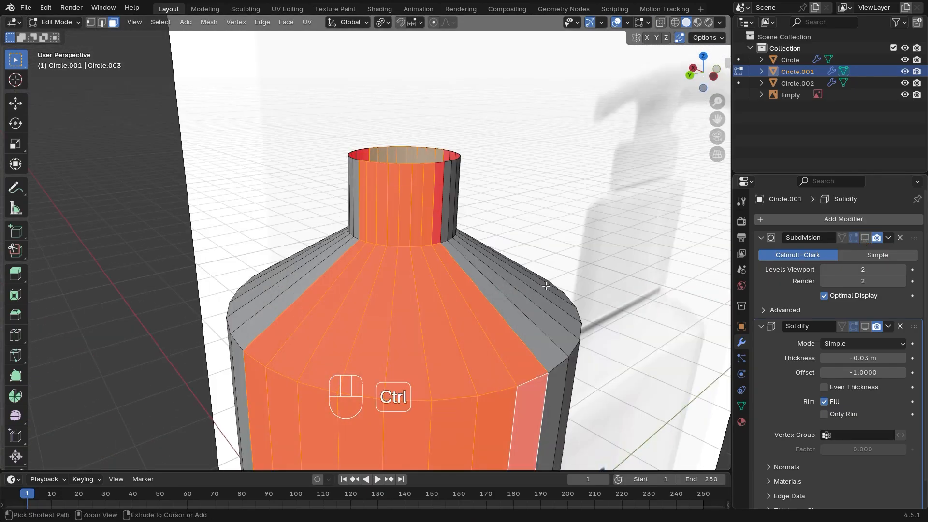
Make the normals of the selected reversed faces point outward and return to Object Mode.
ctrl+middle_drag(544, 285, 502, 307)
middle_drag(484, 287, 455, 292)
middle_drag(400, 258, 426, 227)
click(213, 25)
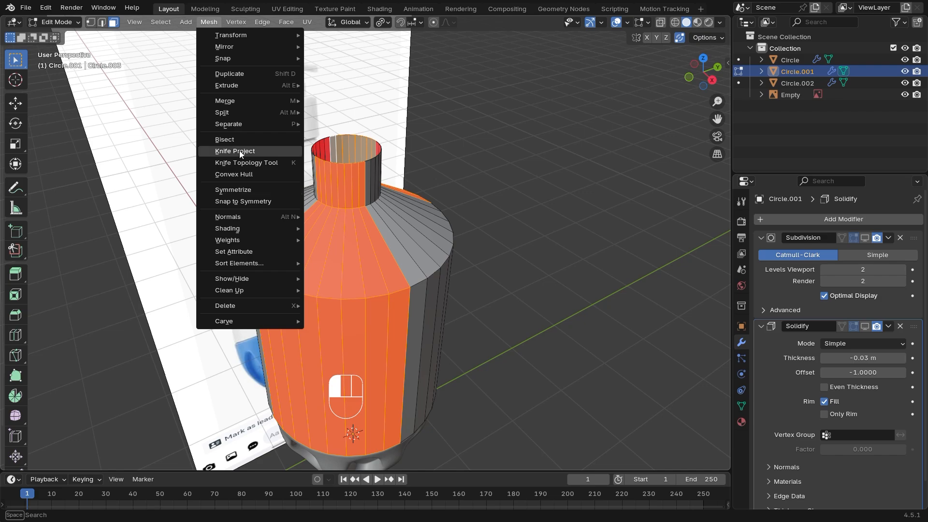
mouse_move(232, 217)
click(333, 219)
middle_drag(333, 218, 288, 270)
key(Tab)
Show the body's Subdivision modifier in the viewport again and toggle the Solidify modifier's viewport display on and back off.
middle_drag(442, 377, 448, 342)
ctrl+middle_drag(449, 342, 449, 379)
middle_drag(448, 380, 476, 380)
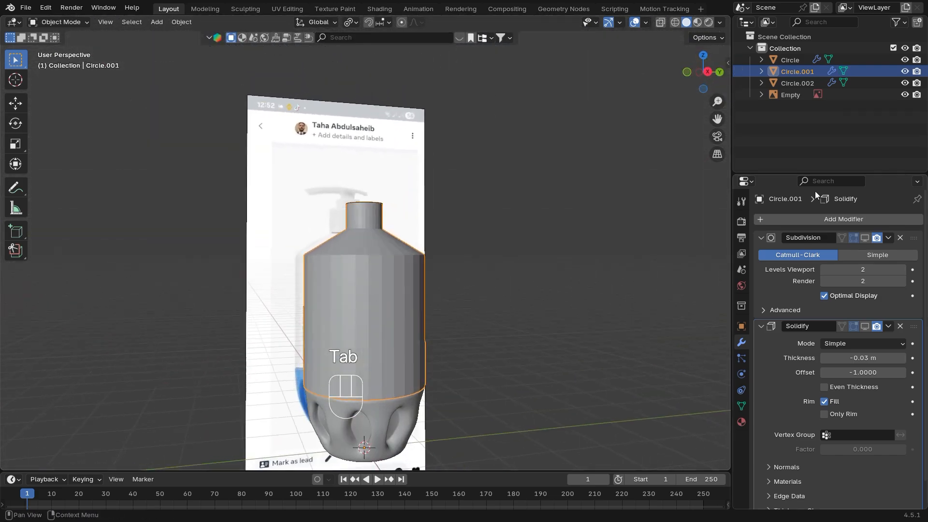
click(864, 238)
middle_drag(573, 311, 488, 347)
scroll(489, 347, up, 2)
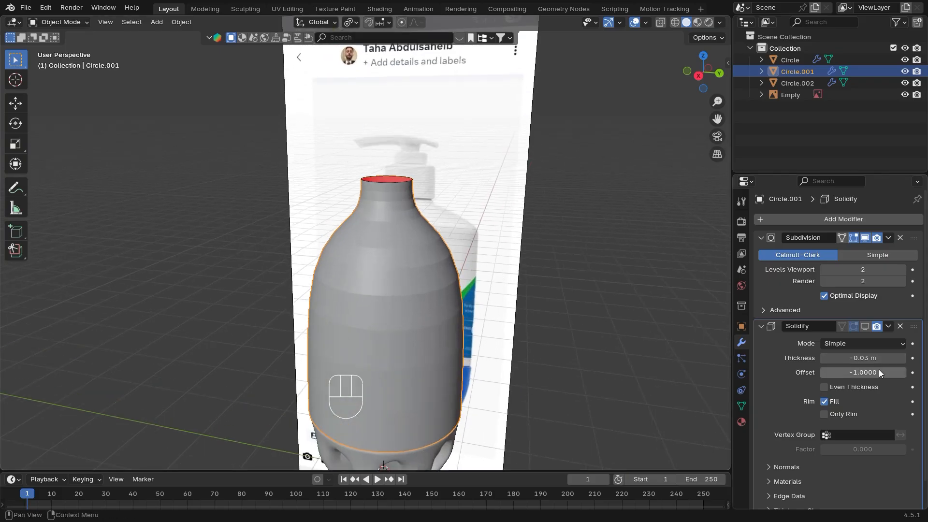
click(865, 328)
click(864, 340)
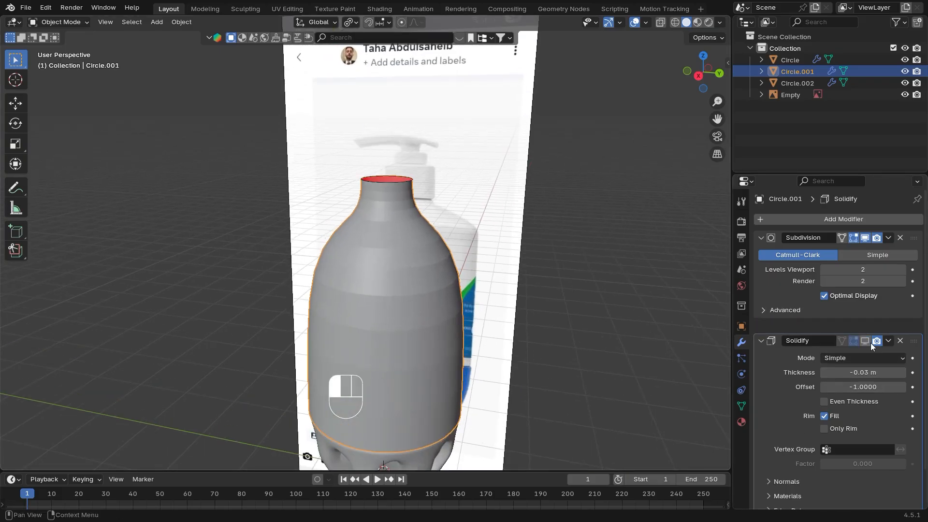
In wireframe right view, add loop cuts just below and just above the body's shoulder edge, with factors -0.940 and 0.683.
click(698, 76)
ctrl+middle_drag(492, 277, 470, 272)
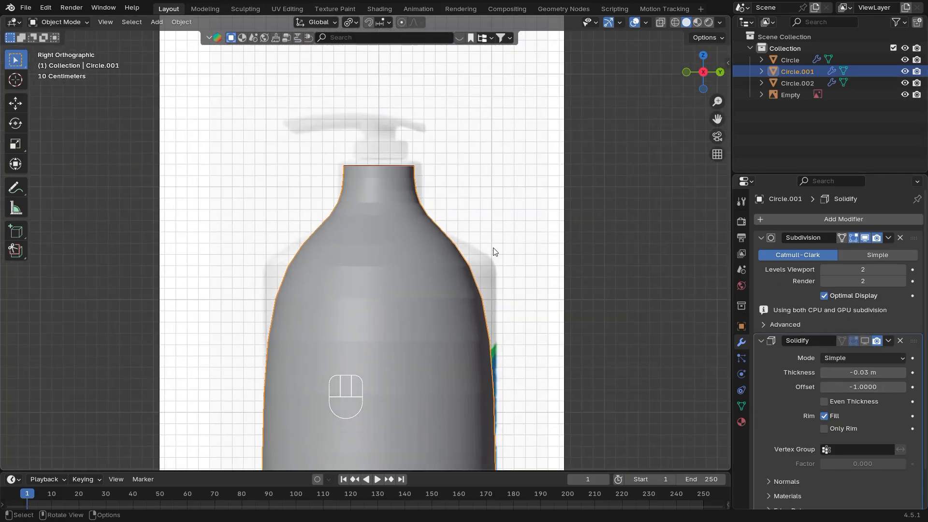
key(shift+z)
ctrl+middle_drag(458, 310, 462, 290)
key(ctrl+r)
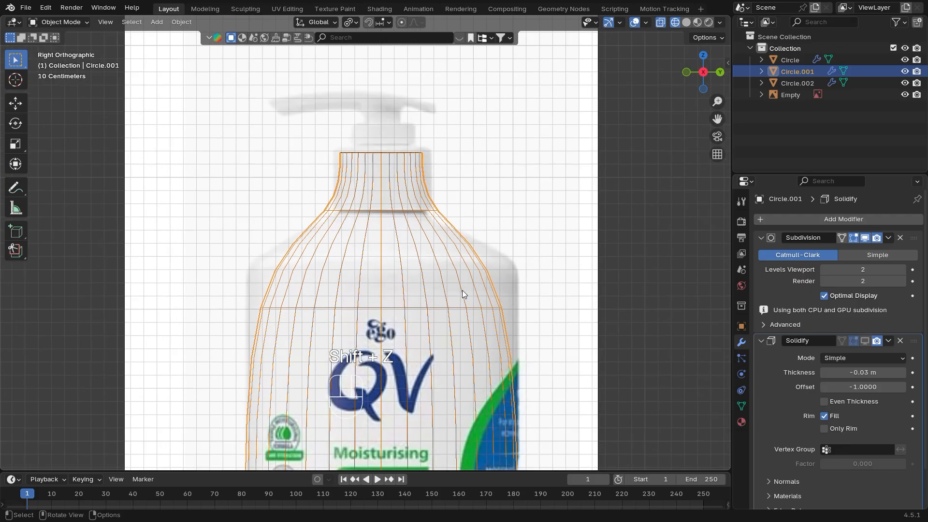
key(Tab)
key(ctrl+r)
click(352, 313)
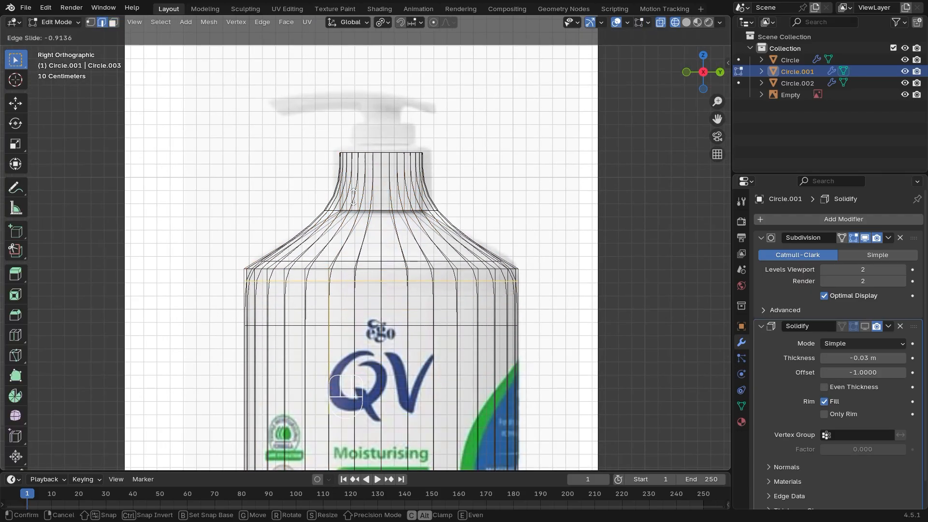
click(353, 220)
key(ctrl+r)
click(353, 223)
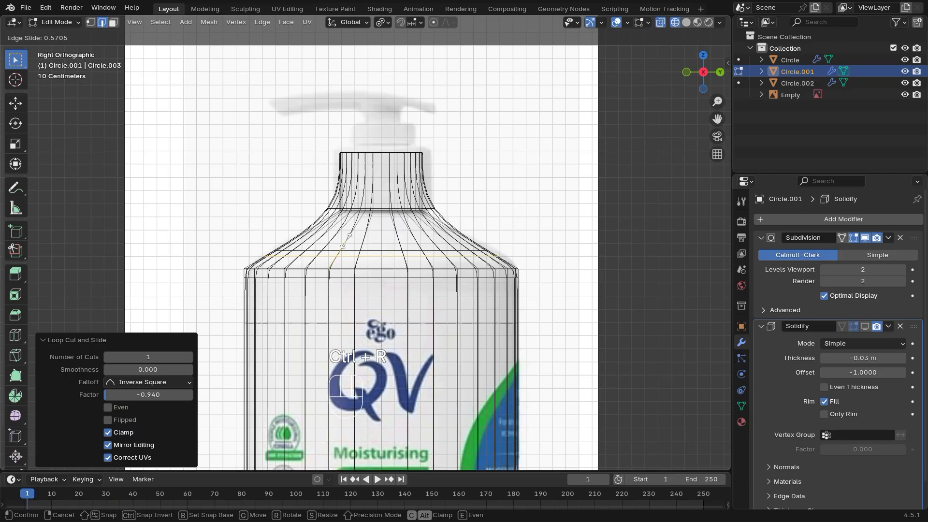
click(340, 244)
Add loop cuts just below and just above the neck's base edge, the upper one with factor 0.750, and restore solid shading.
key(ctrl+r)
click(382, 227)
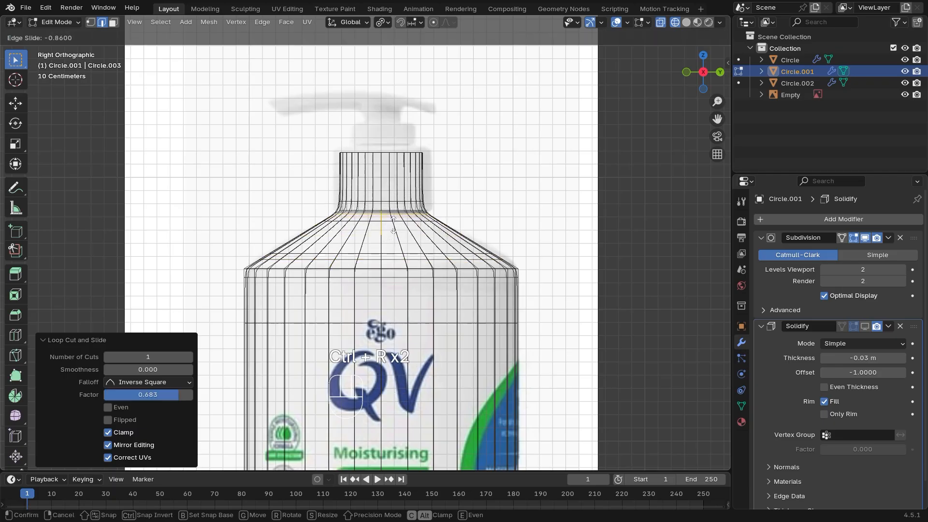
click(397, 189)
click(396, 208)
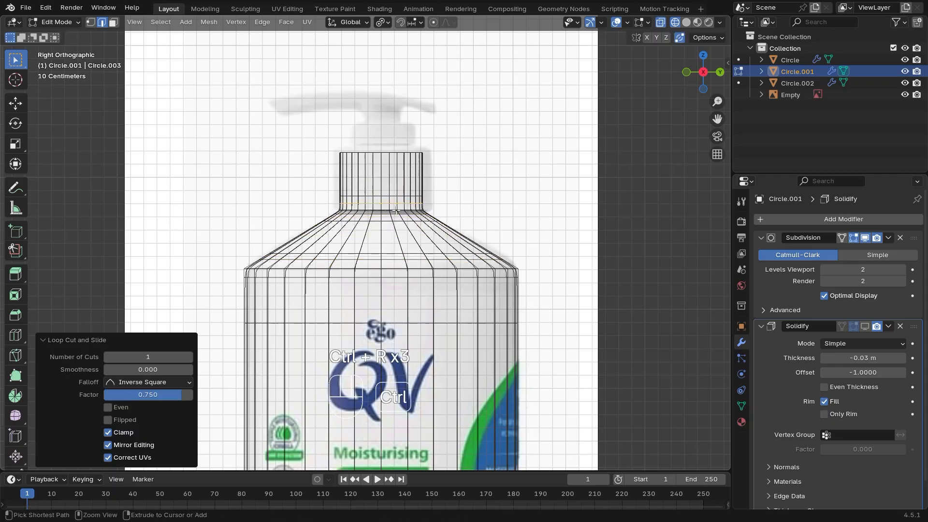
key(ctrl+r)
key(Tab)
key(shift+z)
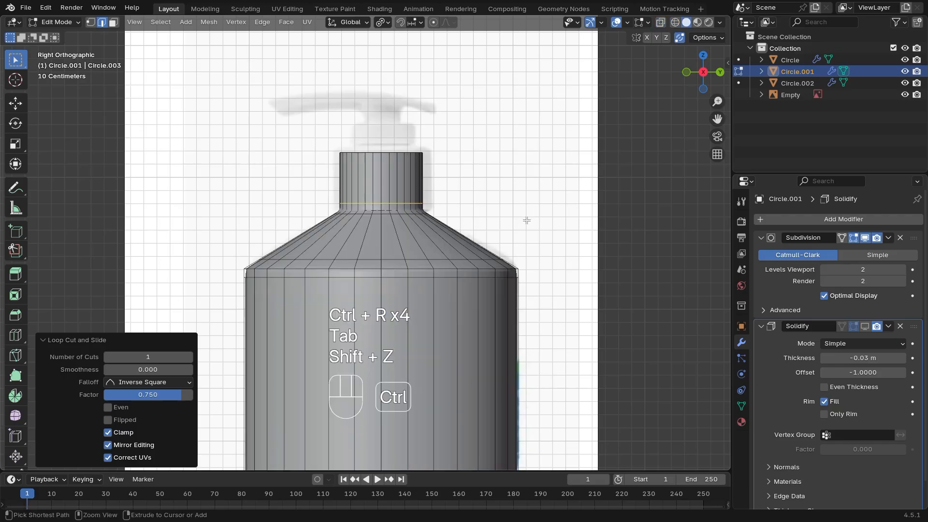
Leave Edit Mode and delete the Circle.002 object.
key(Tab)
key(Tab)
key(Delete)
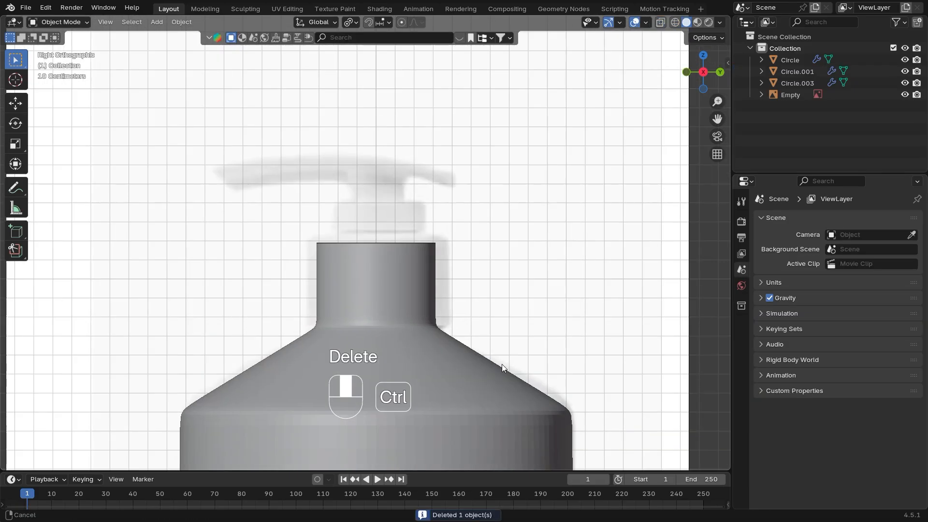
ctrl+middle_drag(502, 364, 490, 350)
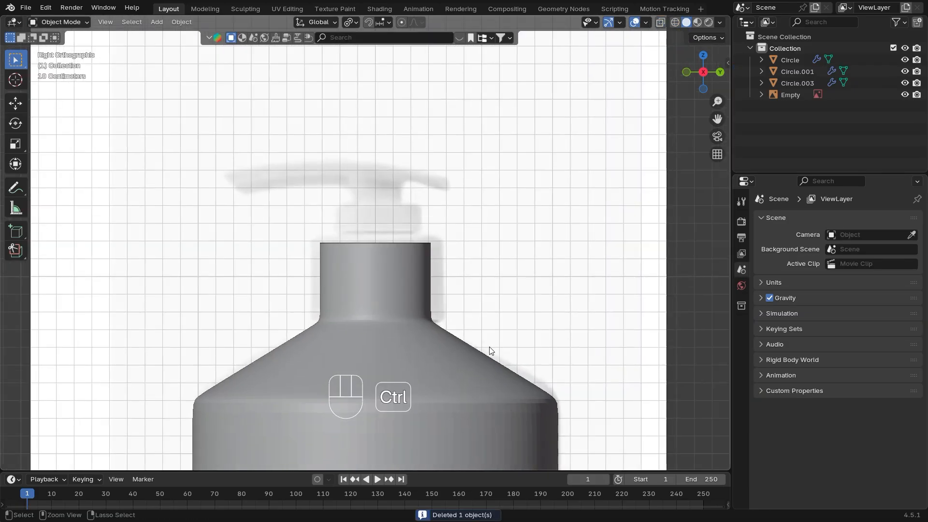
Add a mesh circle and move its vertices about 1.1987 m up along Z in Edit Mode, to the top of the neck.
key(shift+a)
mouse_move(488, 283)
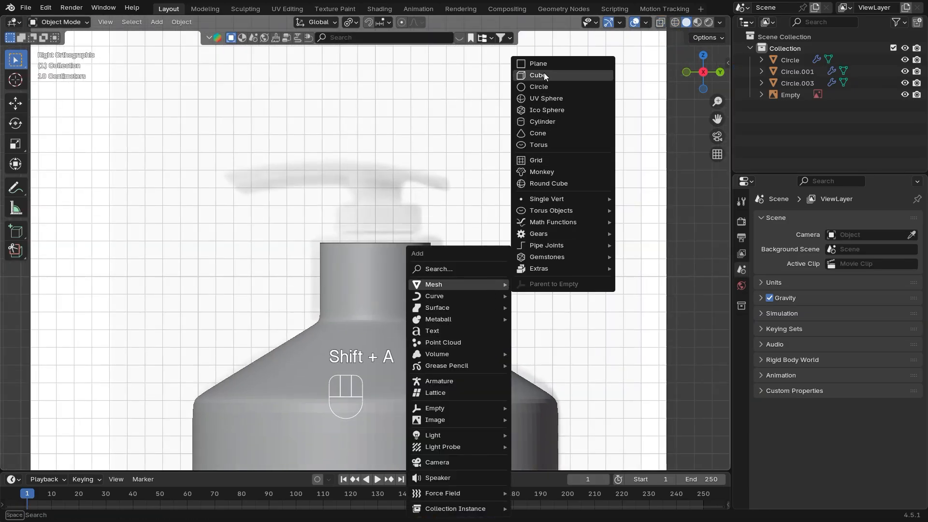
click(544, 73)
key(Tab)
key(g)
key(z)
click(526, 168)
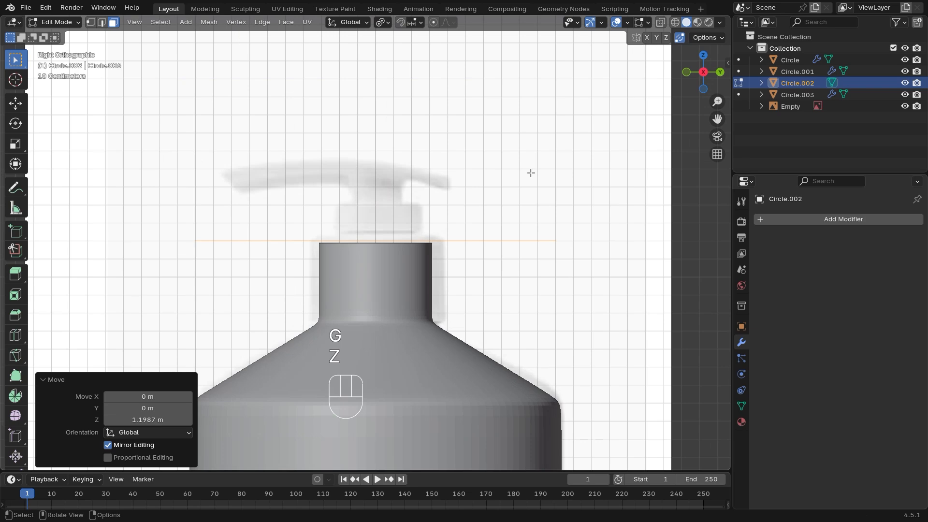
Scale the new circle to about 0.345 and lower it about 0.41 m along Z to the base of the neck.
key(1)
scroll(543, 215, up, 1)
key(s)
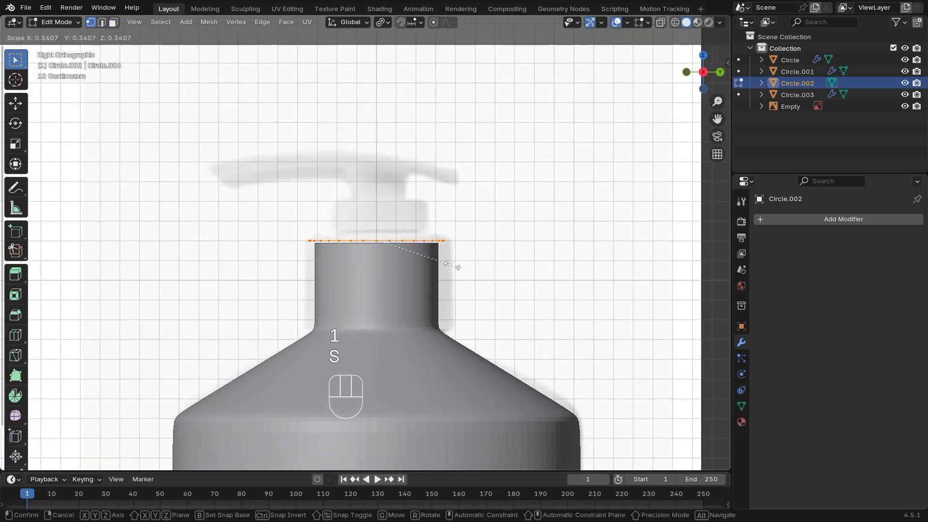
click(452, 265)
scroll(459, 290, up, 1)
key(g)
key(z)
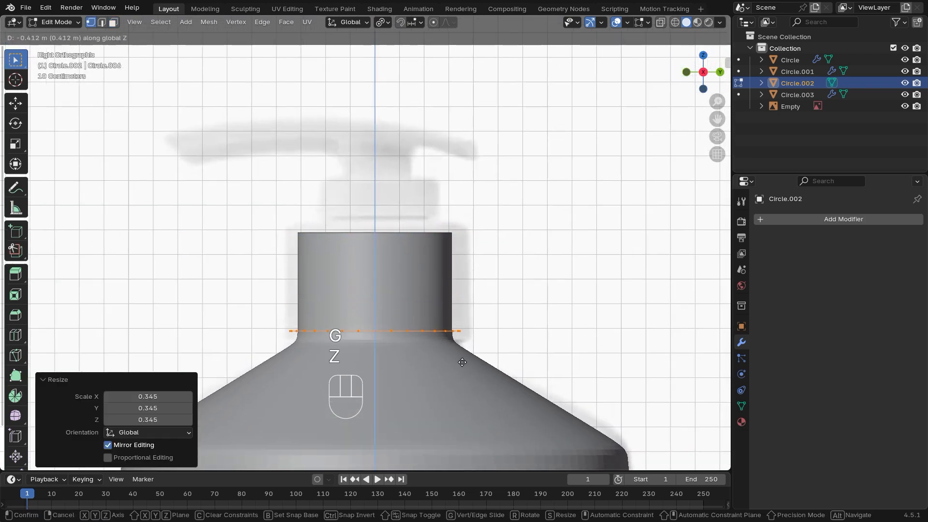
click(462, 363)
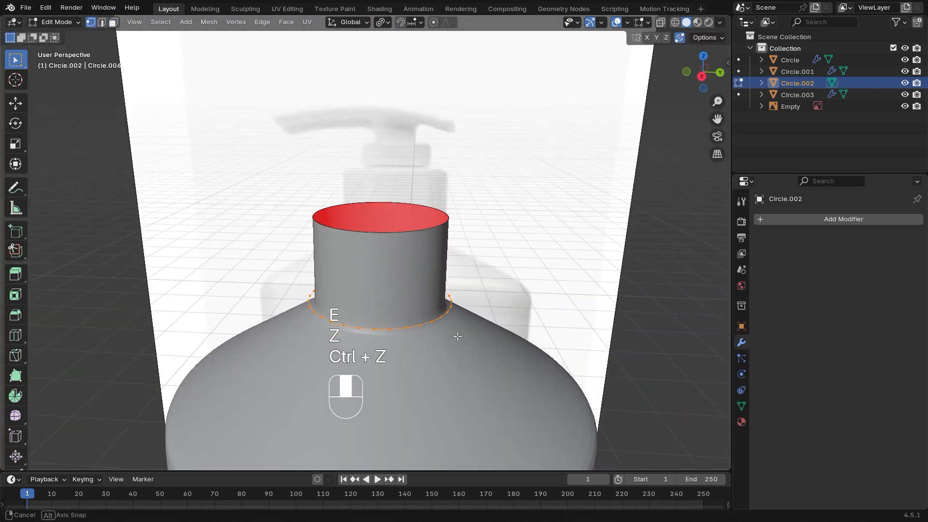
Fill the circle with a face and rotate it 180° about the X axis.
middle_drag(456, 336, 459, 351)
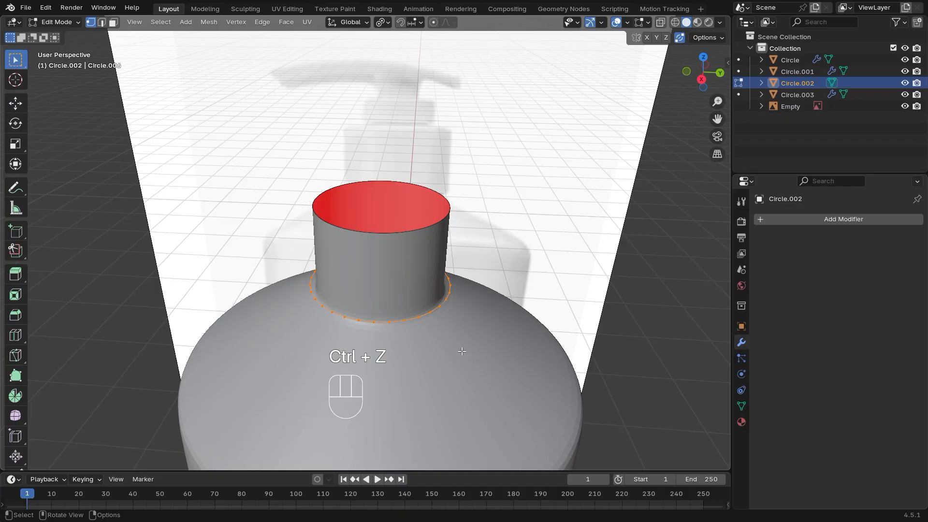
key(f)
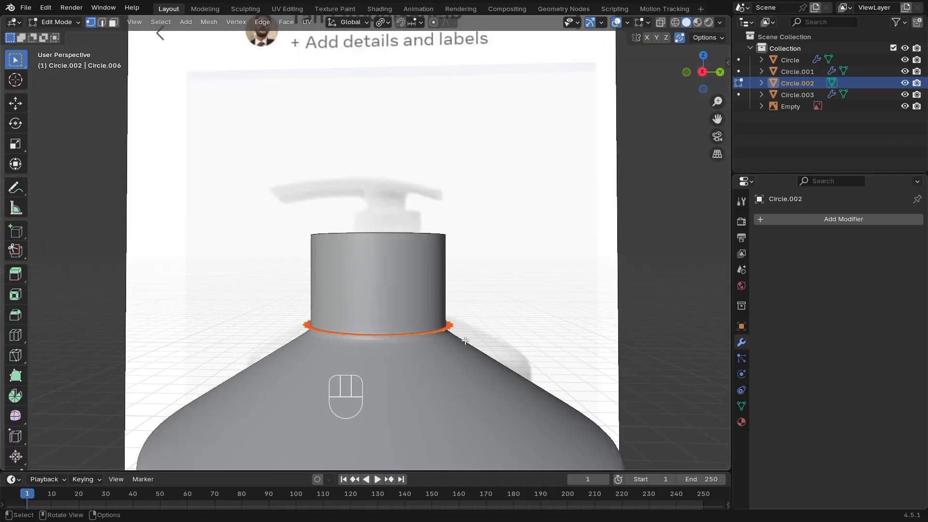
key(r)
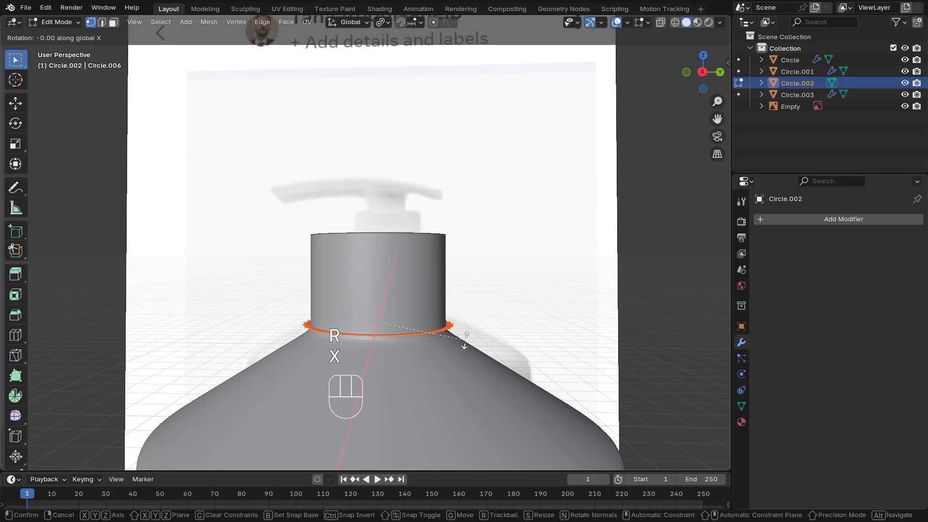
key(KP_0)
key(KP_Enter)
Extrude the circle face about 0.536 m upward into a collar around the neck and adjust its top along Z to match the reference.
key(e)
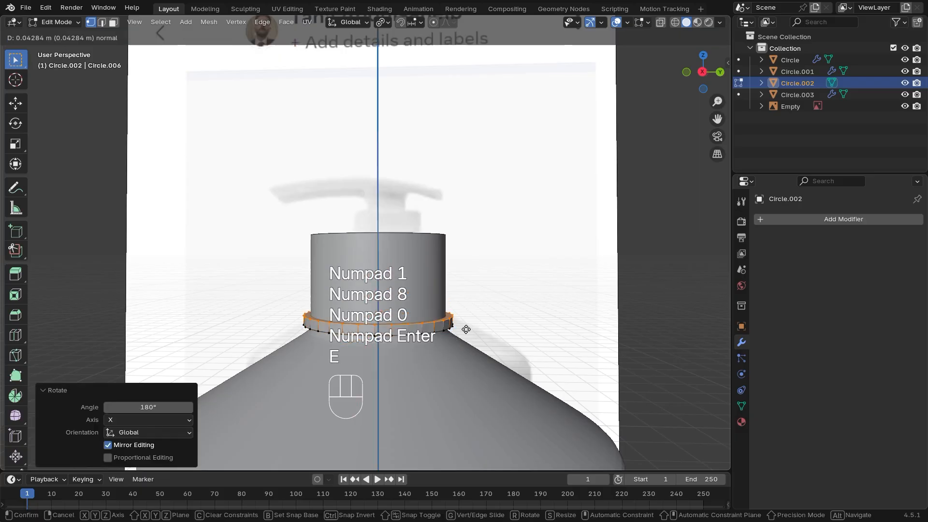
click(461, 226)
click(702, 71)
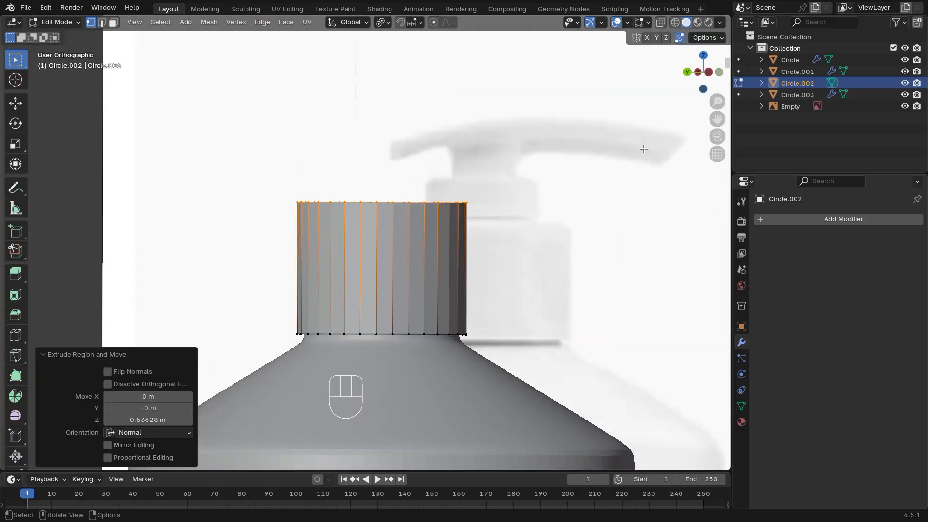
key(shift+z)
ctrl+middle_drag(481, 278, 484, 242)
mouse_move(484, 243)
shift+middle_down()
mouse_move(494, 254)
mouse_move(455, 368)
mouse_move(465, 371)
shift+middle_up()
key(g)
key(z)
click(484, 270)
key(shift+z)
Inset the collar's top face by about 0.053 m and return to the right view.
middle_drag(468, 378, 505, 380)
key(i)
click(507, 379)
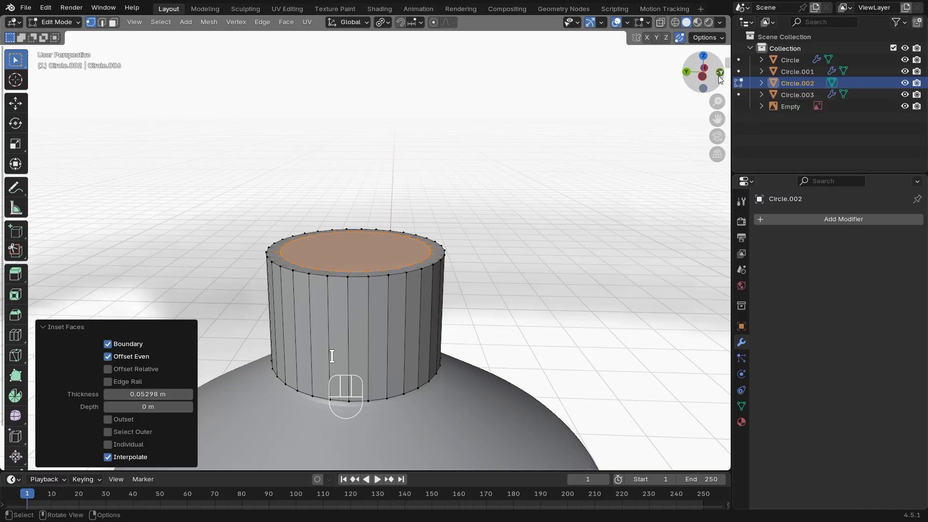
click(706, 68)
ctrl+middle_drag(536, 300, 544, 279)
shift+middle_drag(544, 280, 548, 316)
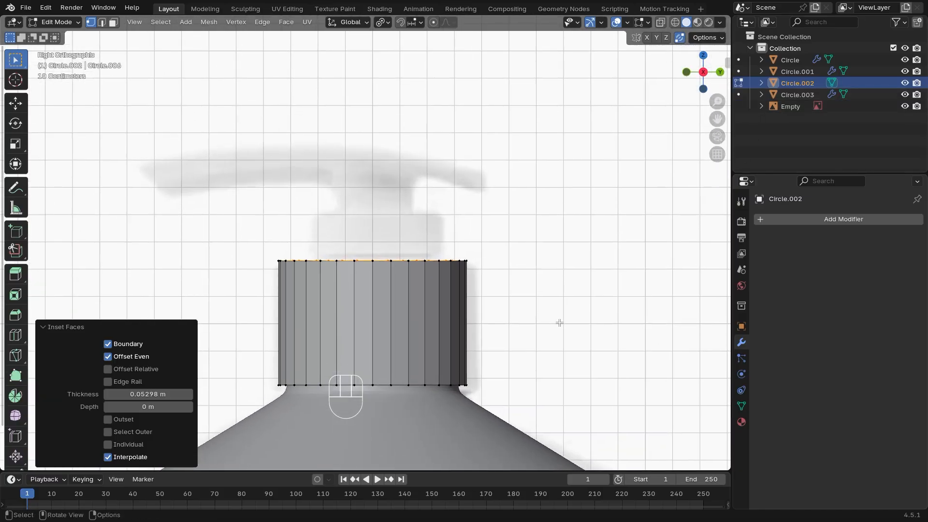
Scale the collar's inset top face to 0.756 and extrude it upward to form the narrower tier in the reference.
key(shift+z)
key(s)
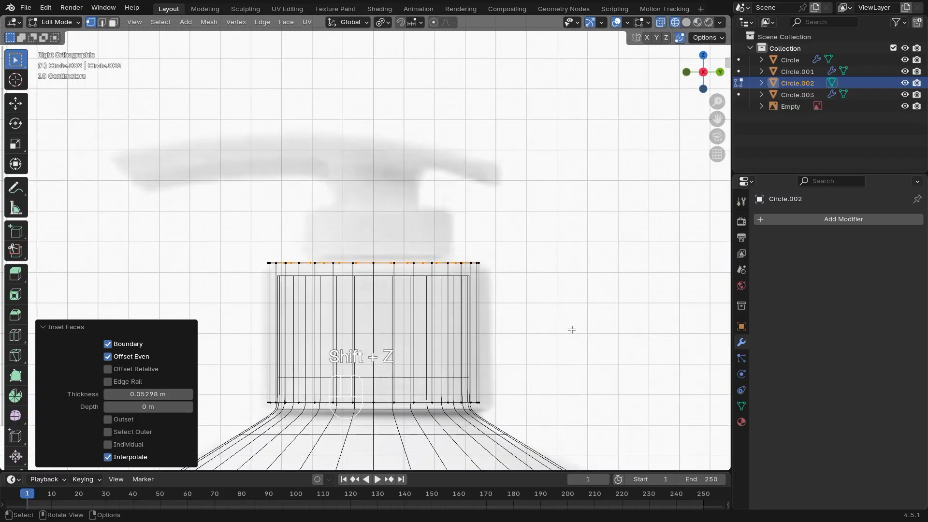
click(528, 294)
key(e)
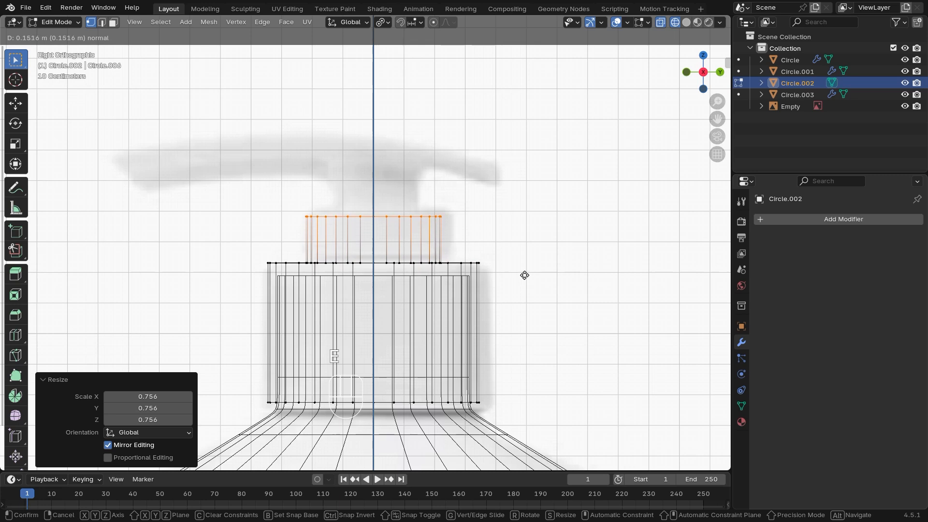
click(521, 283)
Inset the tier's top face by about 0.082 m and extrude it about 0.109 m upward.
key(i)
click(512, 275)
key(e)
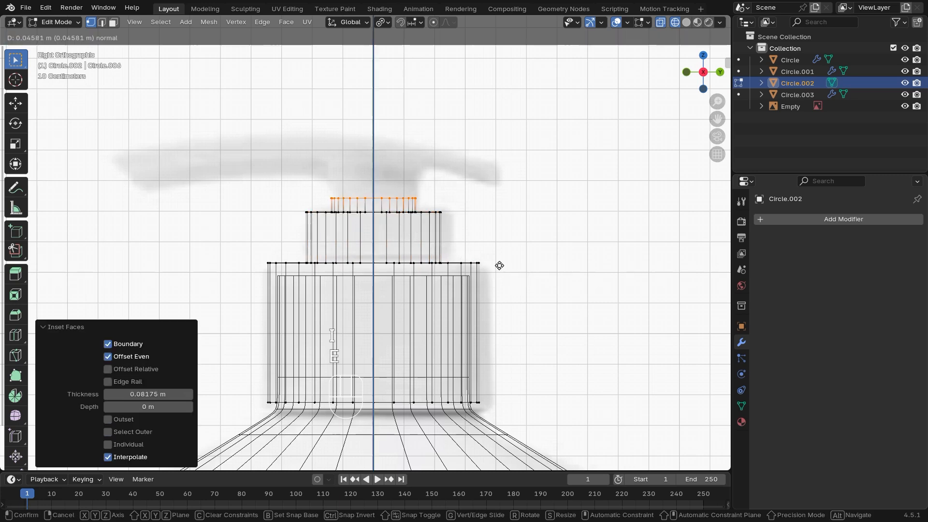
click(499, 248)
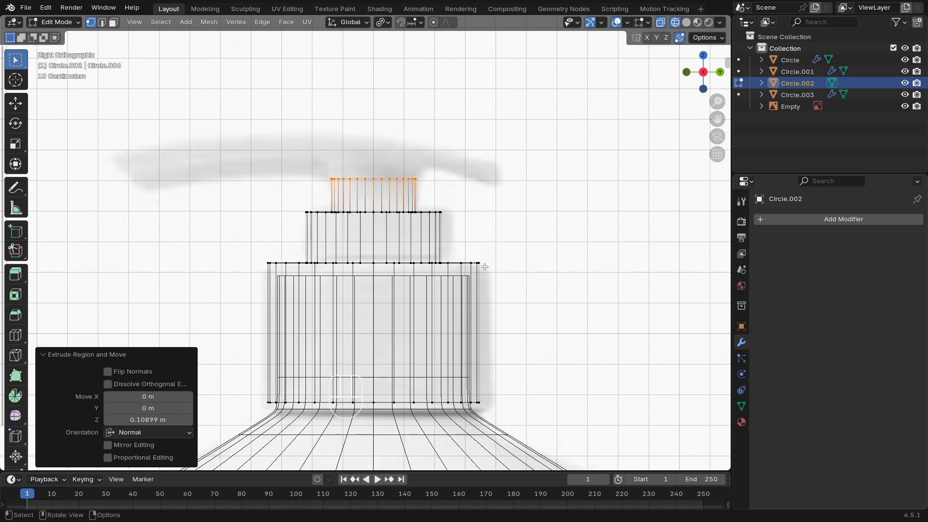
From the top view, connect opposite rim vertices of the uppermost face with parallel edges through and beside its centre.
key(Tab)
scroll(501, 313, down, 3)
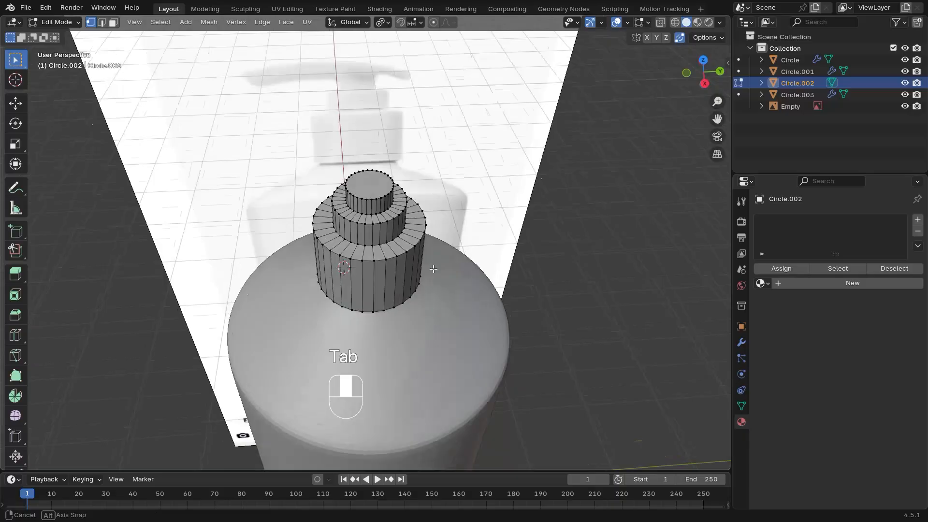
scroll(494, 271, up, 3)
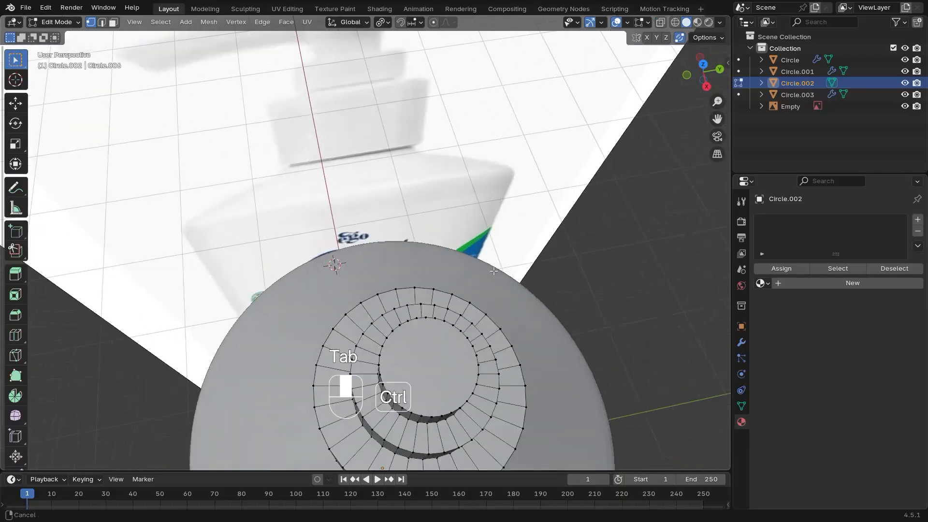
ctrl+middle_drag(493, 271, 494, 290)
middle_drag(493, 290, 618, 77)
click(703, 68)
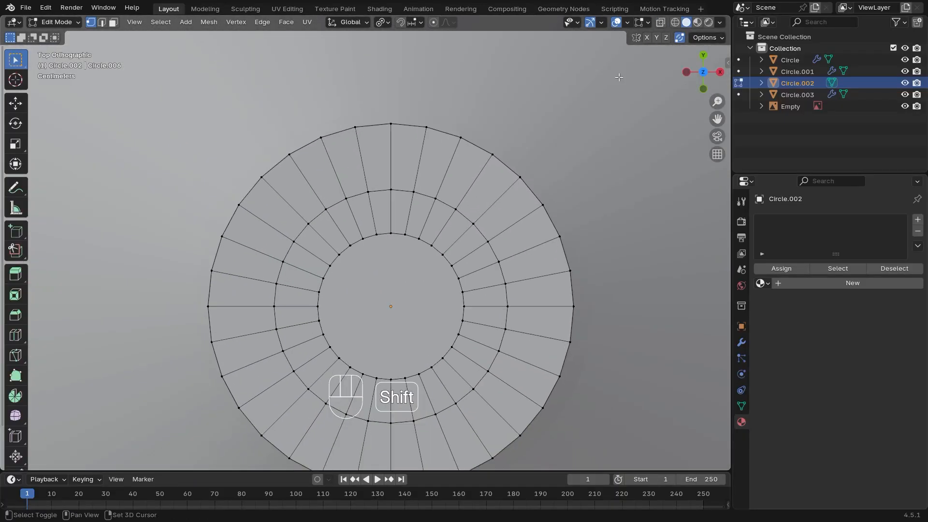
click(678, 41)
ctrl+middle_drag(478, 295, 460, 246)
shift+middle_drag(455, 247, 436, 202)
click(386, 177)
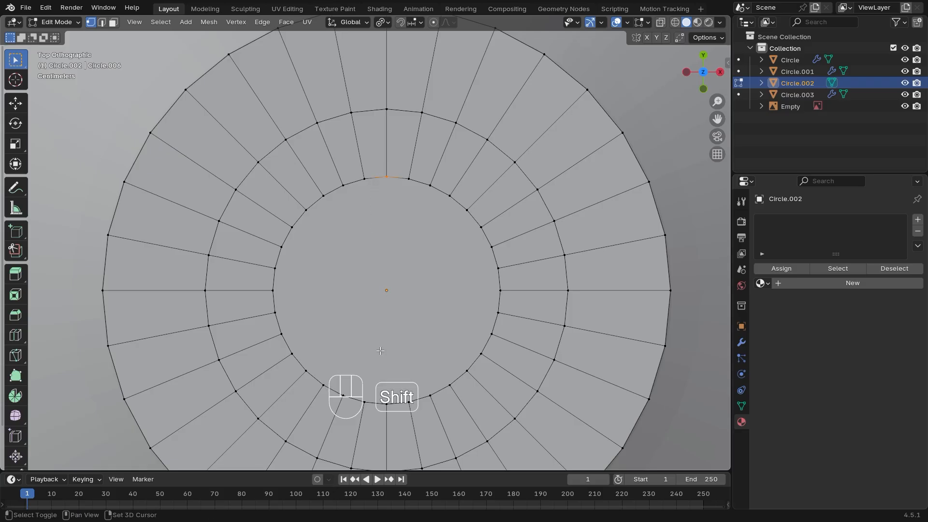
shift+click(388, 403)
click(409, 179)
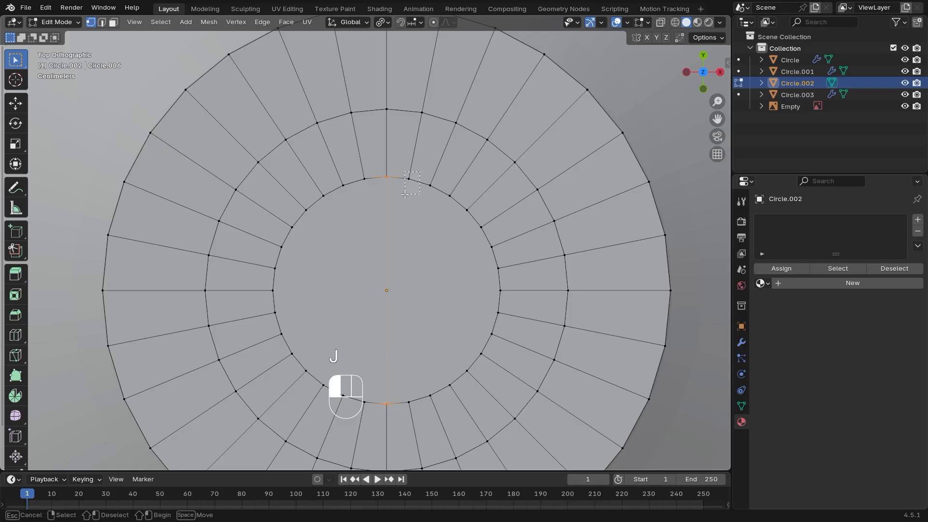
shift+click(408, 403)
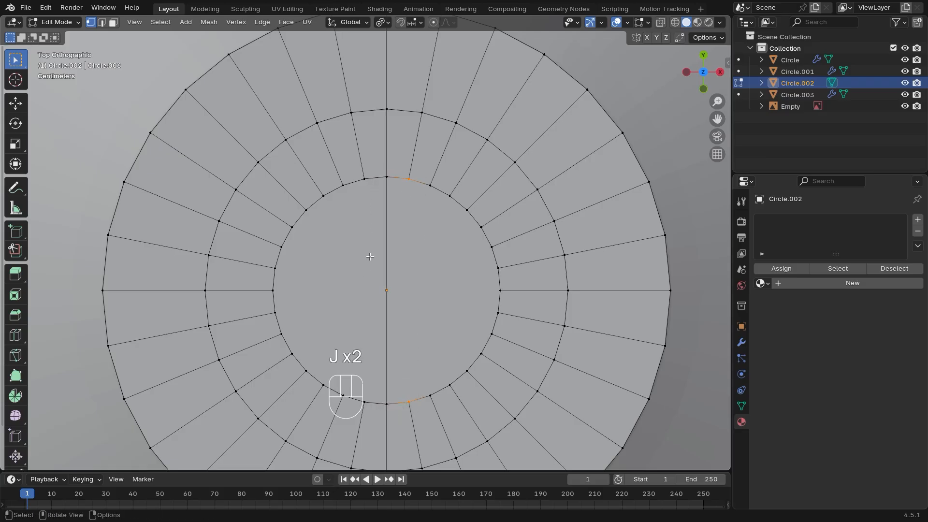
click(365, 179)
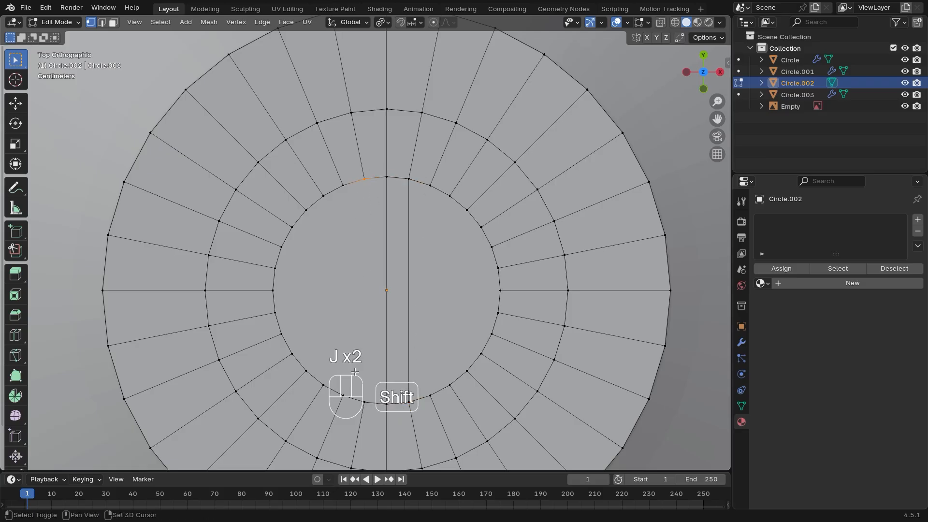
shift+click(365, 402)
key(j)
Connect the remaining opposite rim vertex pairs lengthwise and crosswise to divide the top face into a grid.
click(430, 185)
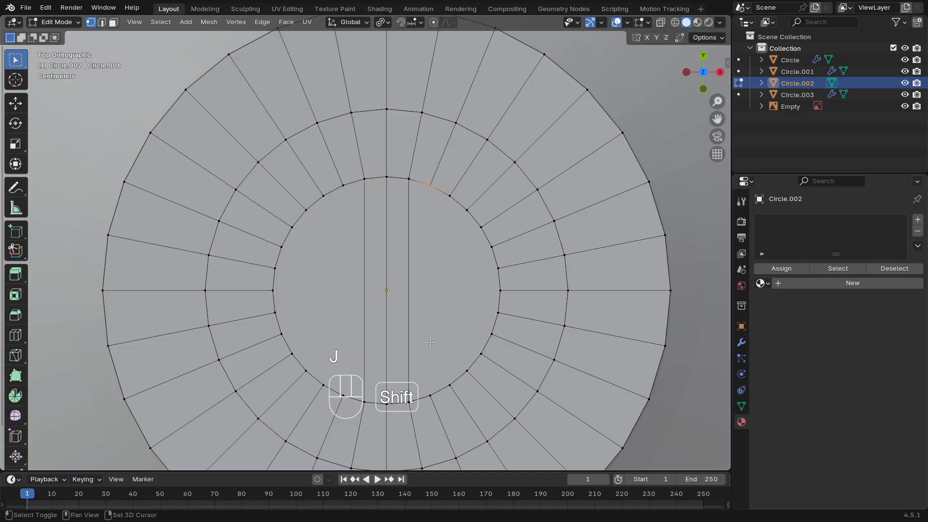
key(j)
key(j)
key(j)
key(j)
key(j)
key(j)
key(j)
key(j)
key(j)
key(j)
key(j)
key(j)
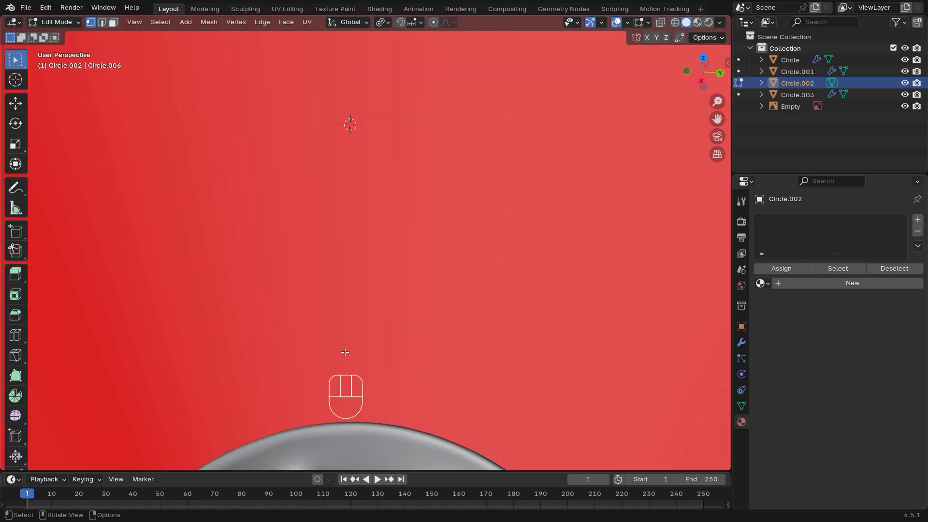
Select the central rectangular block of faces in the top grid and extrude it about 0.131 m upward.
scroll(345, 353, down, 2)
key(KP_Decimal)
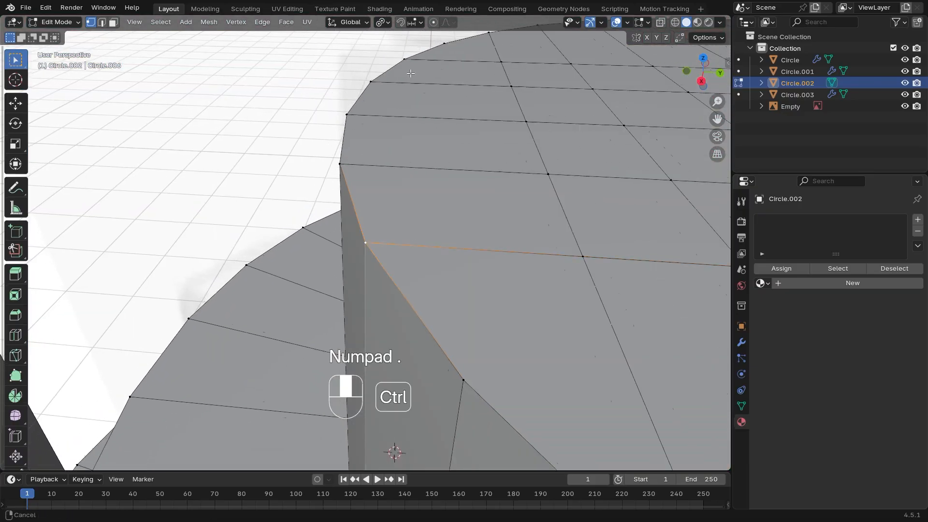
click(702, 85)
ctrl+middle_drag(592, 263, 564, 8)
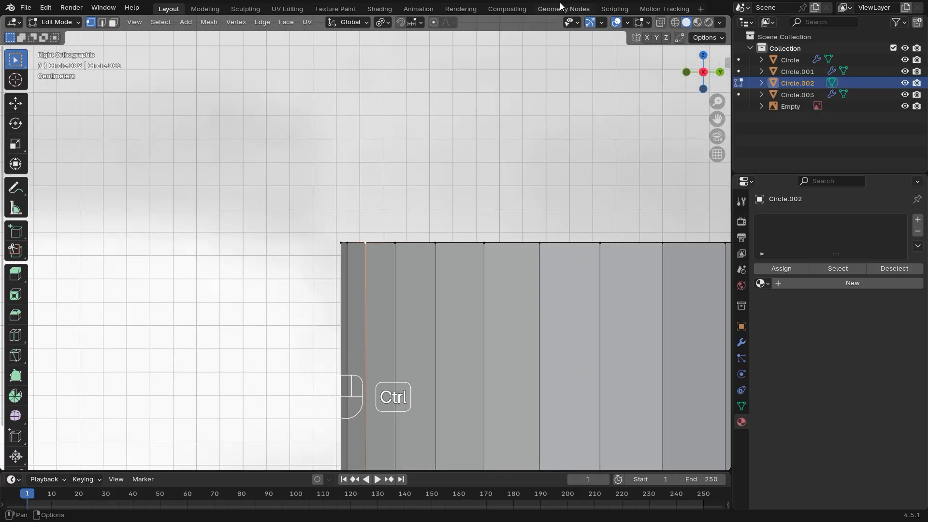
ctrl+middle_drag(545, 67, 510, 286)
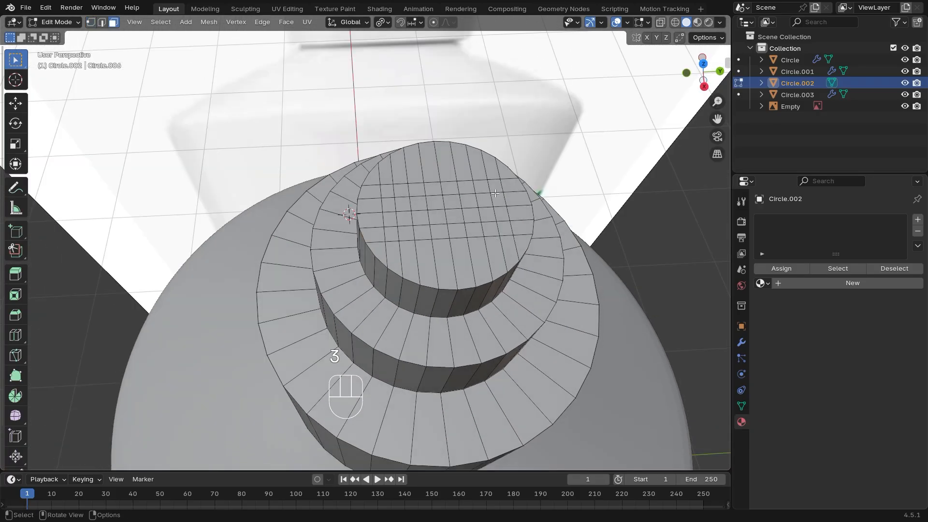
drag(497, 185, 394, 195)
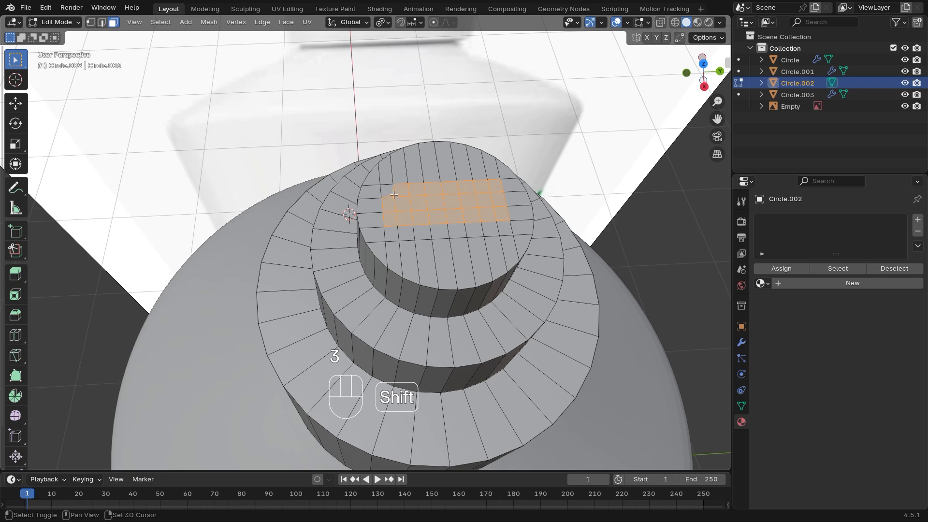
shift+click(444, 229)
middle_drag(622, 176, 625, 126)
click(704, 83)
ctrl+middle_drag(582, 237, 491, 277)
key(e)
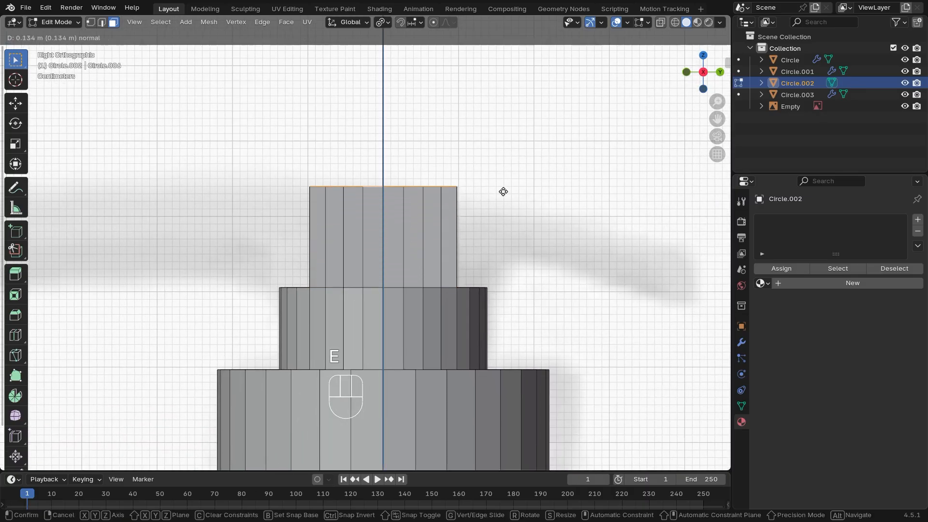
click(502, 194)
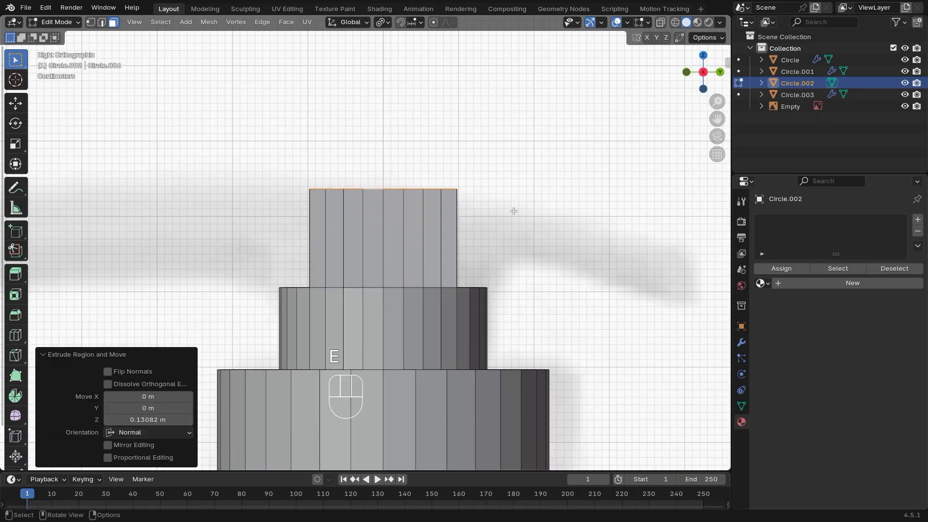
Rotate the extruded block's top faces -6.55° about the X axis to follow the reference slope.
key(r)
key(x)
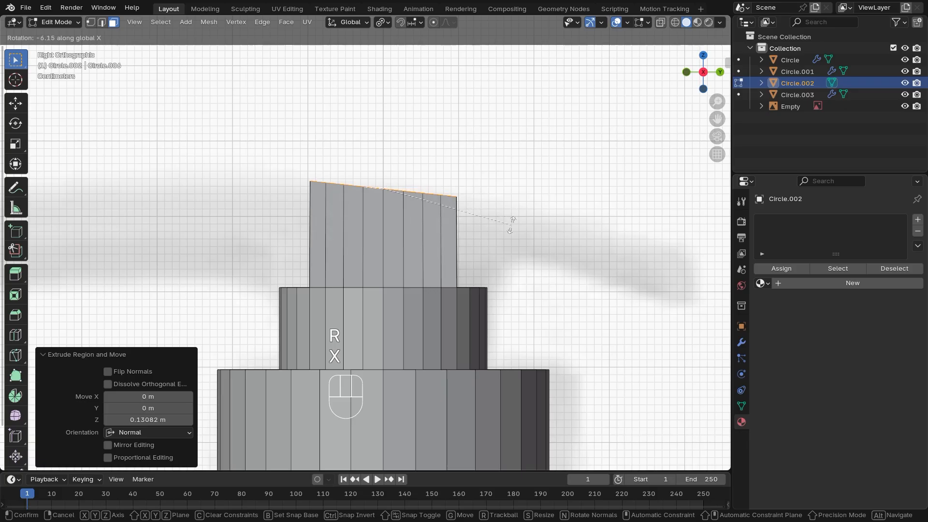
click(512, 225)
Add one horizontal loop cut around the extruded block and slide it toward the base with a factor of 0.761.
scroll(495, 267, down, 3)
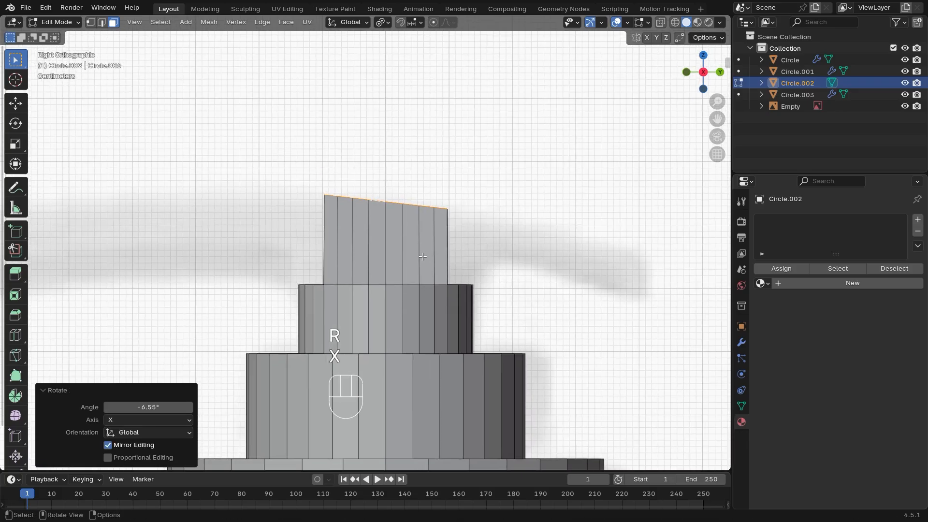
key(ctrl+r)
click(415, 263)
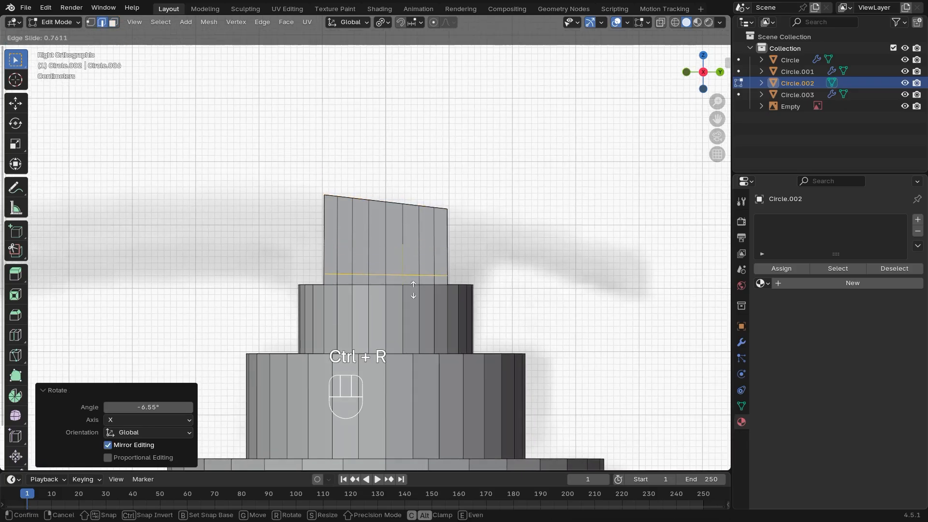
click(413, 289)
Extrude the block's spout side above the loop cut about 0.70 m outward and lower its end about 0.056 m, pulling it slightly back.
shift+middle_drag(337, 264, 340, 263)
key(shift+z)
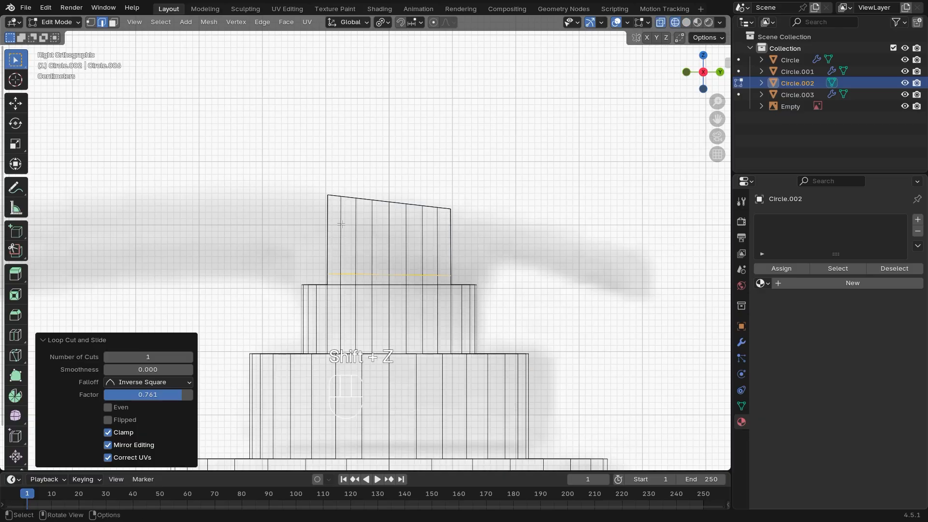
click(330, 173)
key(1)
drag(331, 173, 321, 276)
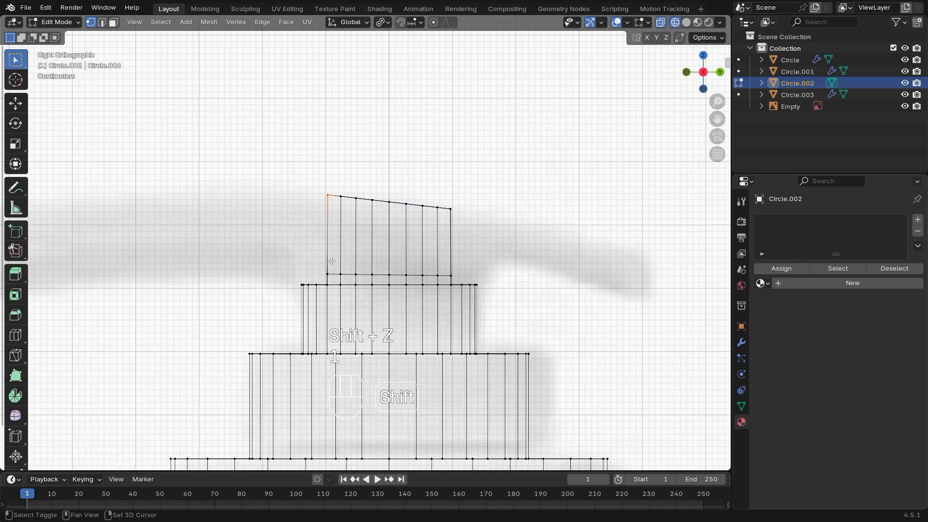
shift+middle_drag(321, 277, 374, 265)
scroll(337, 319, down, 3)
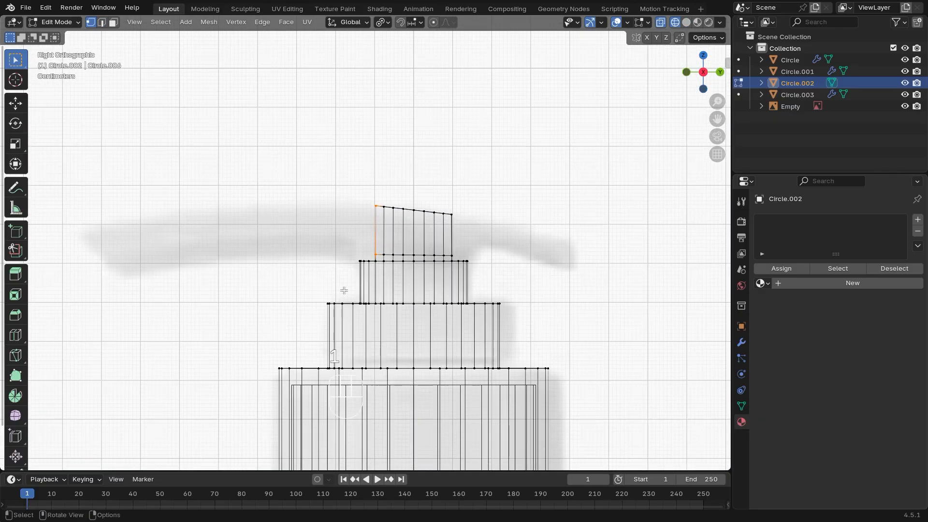
key(e)
click(70, 322)
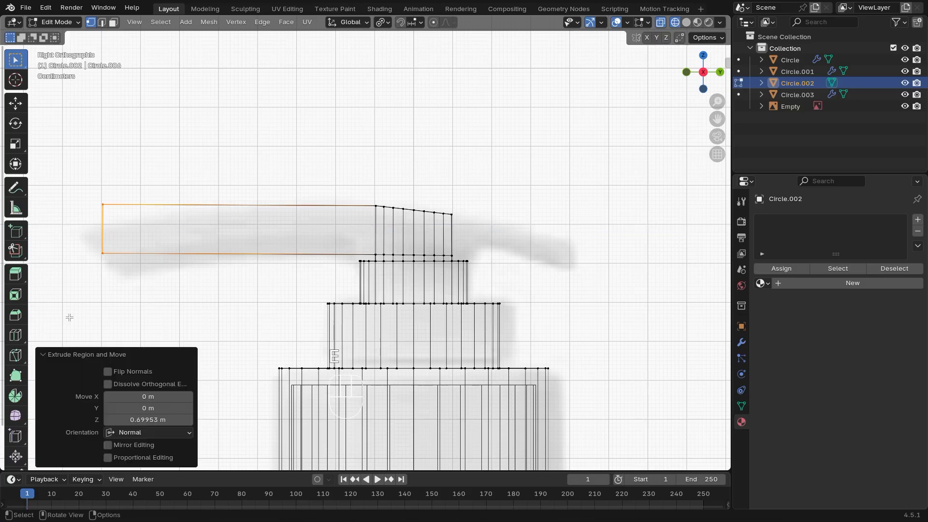
key(g)
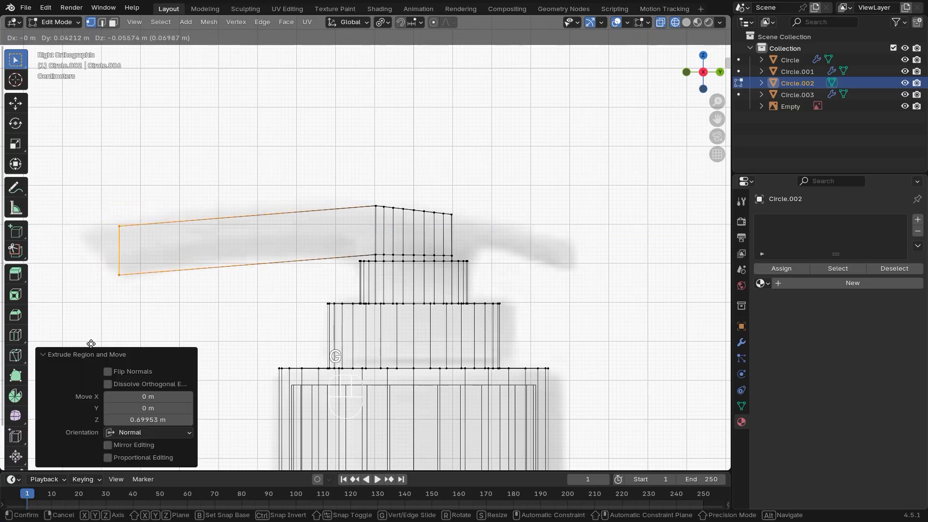
click(91, 344)
Move the upper and lower vertices at the spout's end to form the reference's slanted, pointed tip.
shift+middle_drag(102, 314, 165, 298)
drag(203, 180, 157, 224)
key(g)
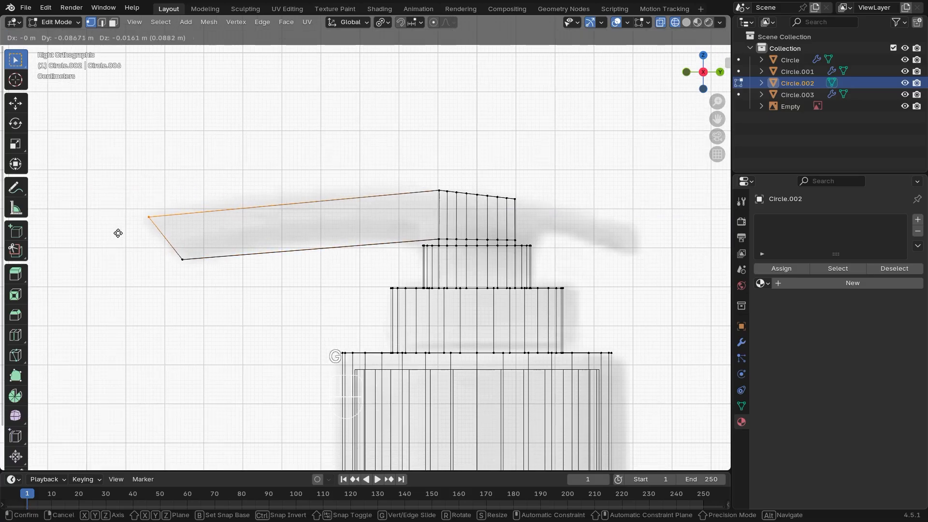
click(109, 235)
drag(195, 248, 176, 271)
key(g)
click(181, 274)
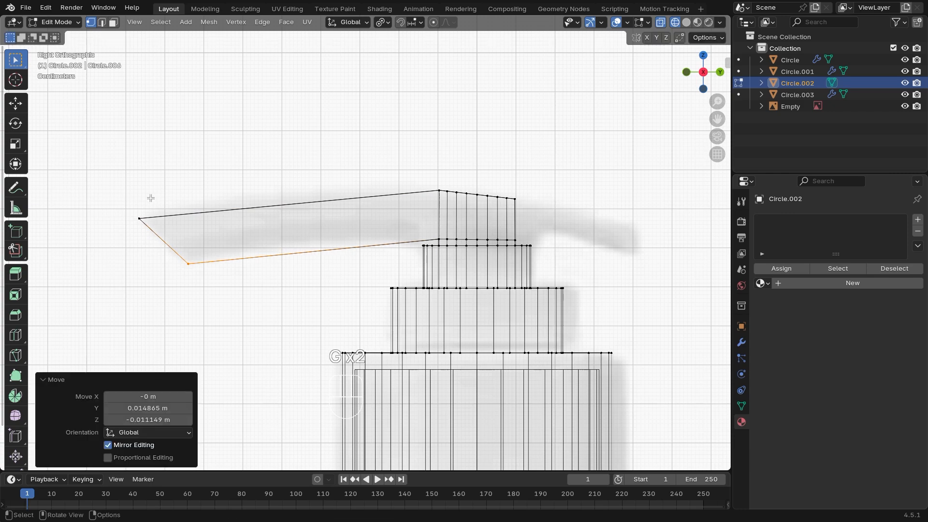
drag(149, 196, 130, 226)
key(g)
click(125, 220)
Extrude the block's opposite side outward to the lever's end, lower it about 0.046 m and scale it to 0.879.
ctrl+middle_drag(193, 244, 323, 242)
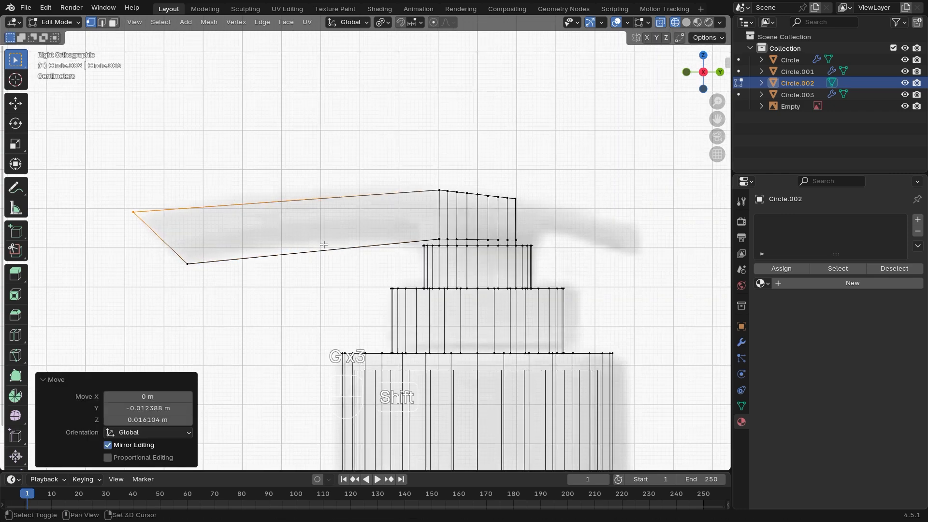
shift+middle_drag(508, 204, 364, 217)
drag(367, 216, 367, 216)
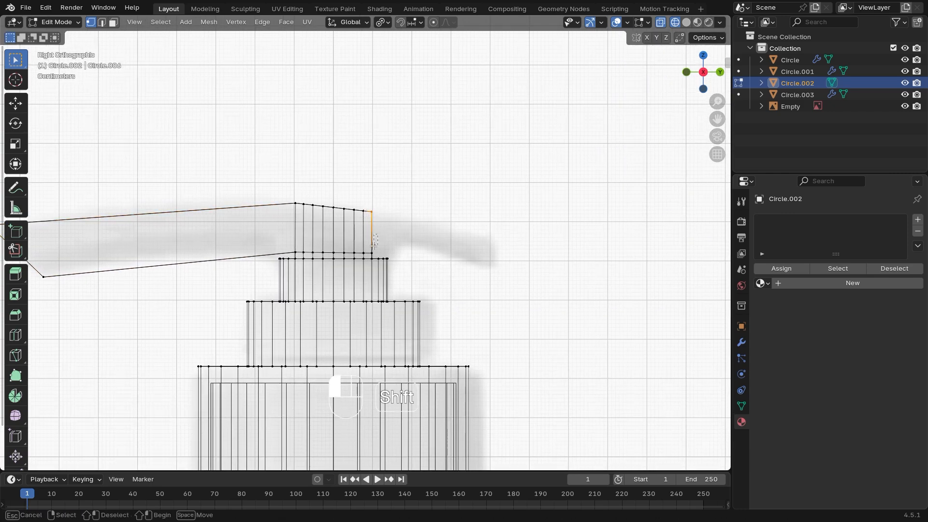
shift+drag(369, 256, 369, 256)
scroll(393, 308, down, 2)
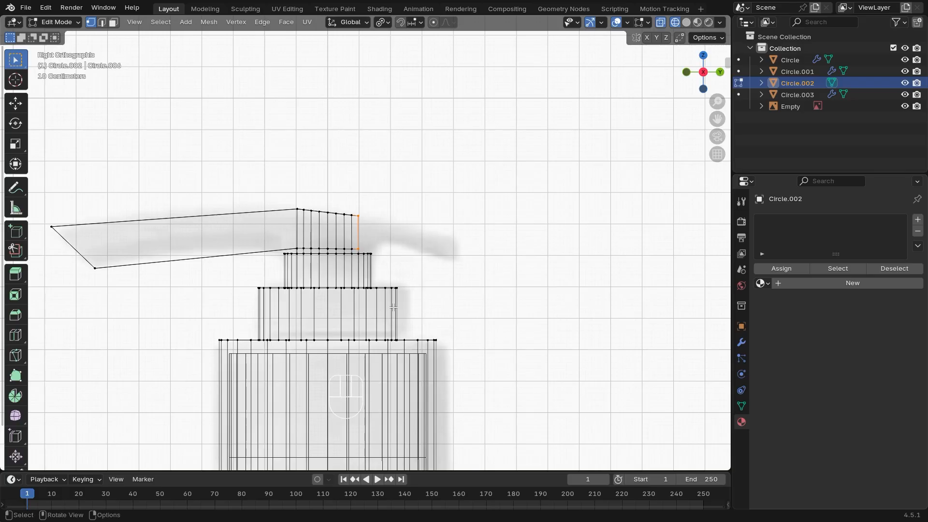
key(e)
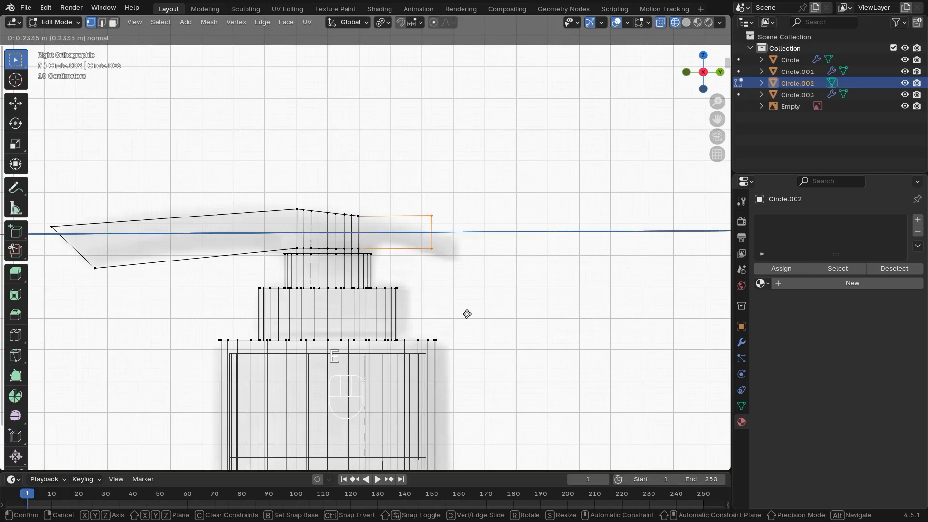
click(494, 320)
key(g)
click(494, 335)
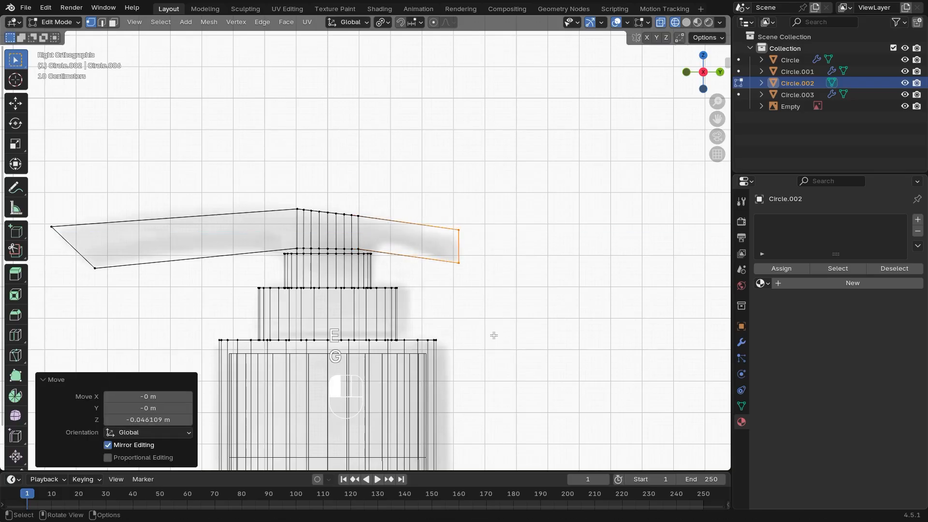
Add one loop cut midway along the lever and raise its lower vertices about 0.034 m to follow the reference's underside.
key(ctrl+r)
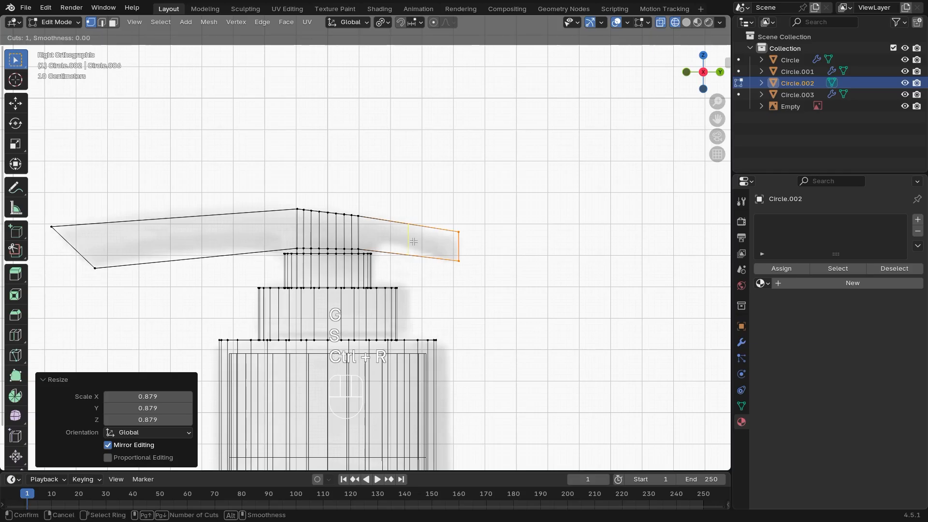
click(411, 240)
key(s)
click(450, 299)
key(ctrl+z)
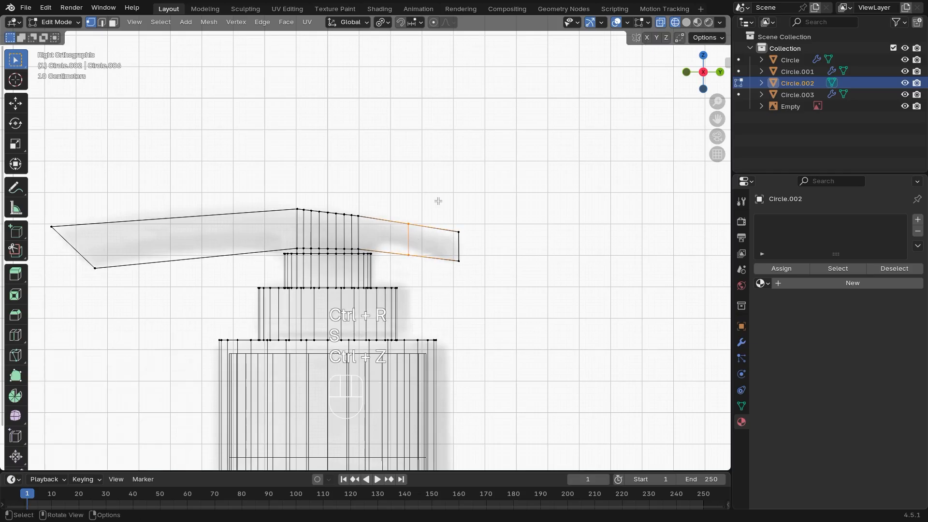
click(410, 254)
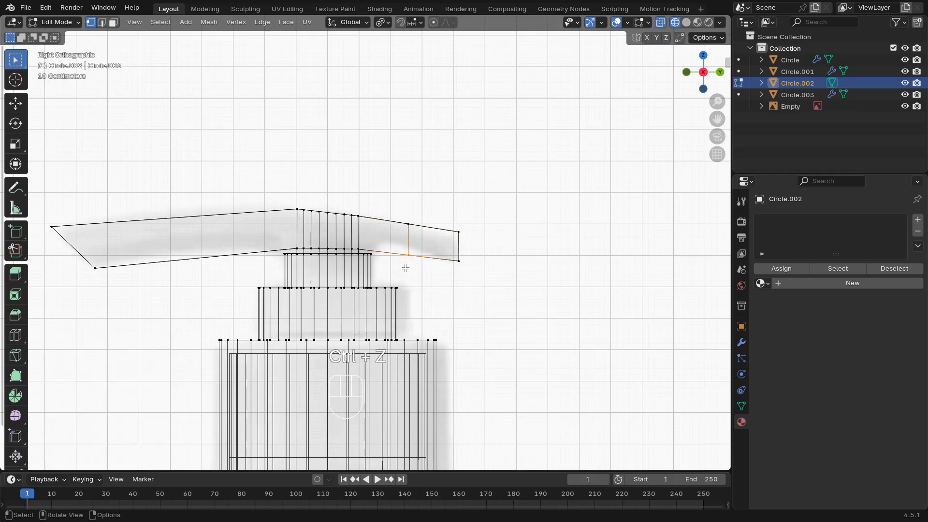
key(g)
click(405, 257)
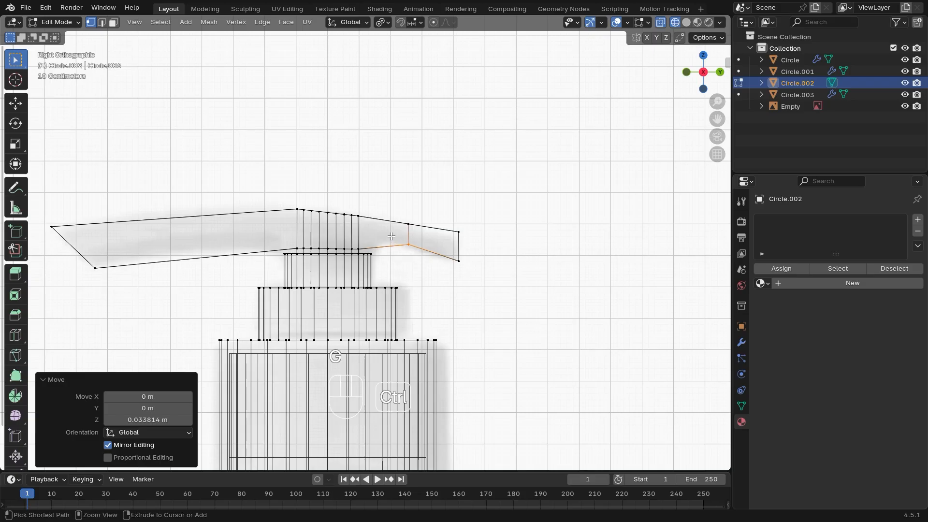
Add a loop cut between the block and the lever's middle loop, raise its lower vertices and lower its upper ones about 0.009 m.
key(ctrl+r)
click(391, 238)
right_click(391, 239)
click(381, 252)
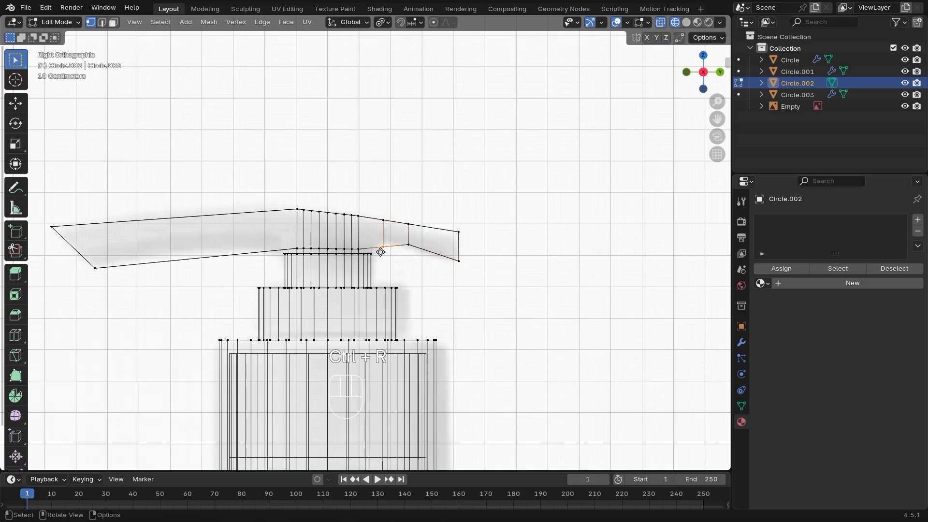
key(g)
click(381, 241)
click(382, 221)
key(g)
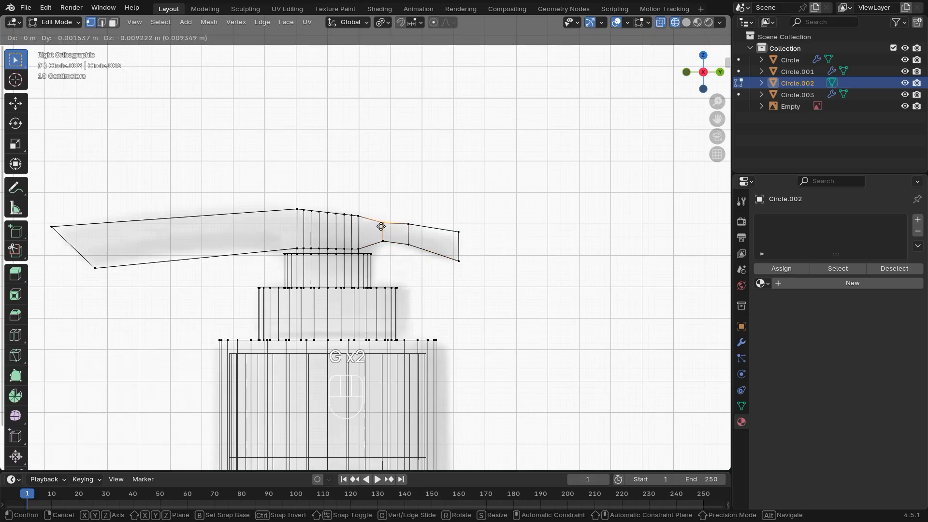
click(381, 226)
Shift the lever's middle loop outward, moving its upper vertices about 0.012 m and its lower vertices about 0.0015 m.
click(408, 224)
key(g)
click(401, 236)
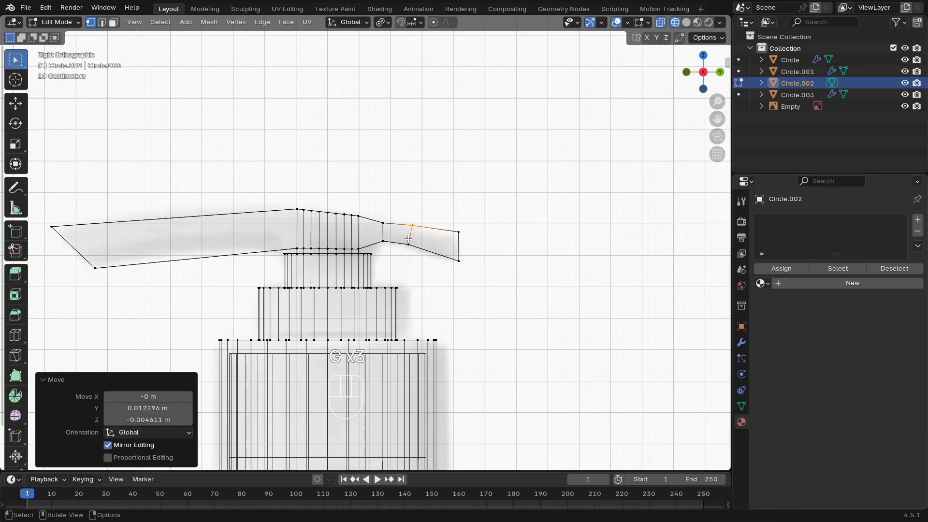
click(408, 244)
key(g)
click(407, 247)
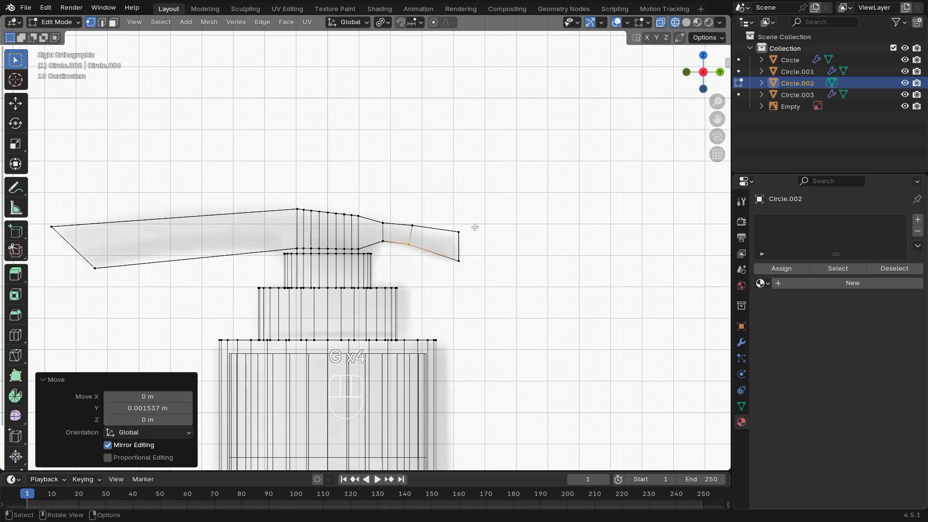
Add a loop cut across the spout and move its upper and lower vertices to match the reference's curve.
shift+middle_drag(344, 304, 435, 304)
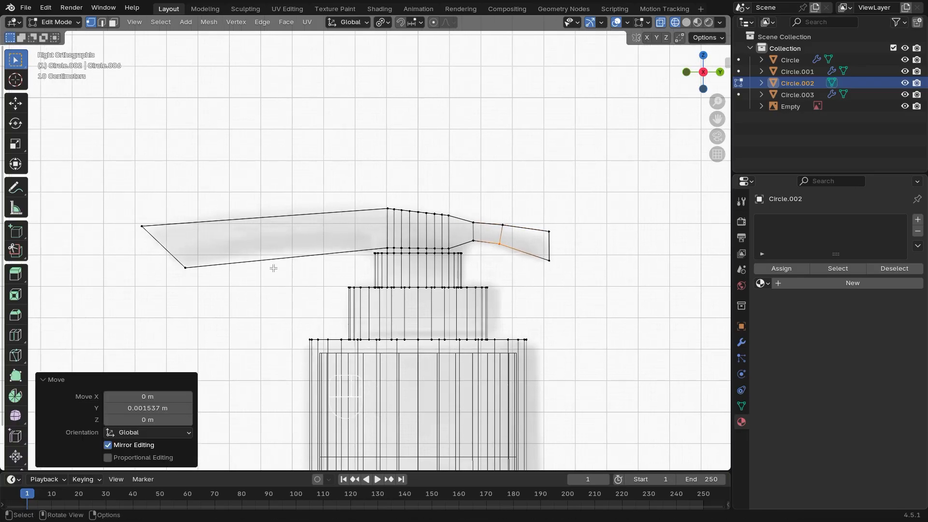
key(r)
right_click(263, 247)
key(ctrl+z)
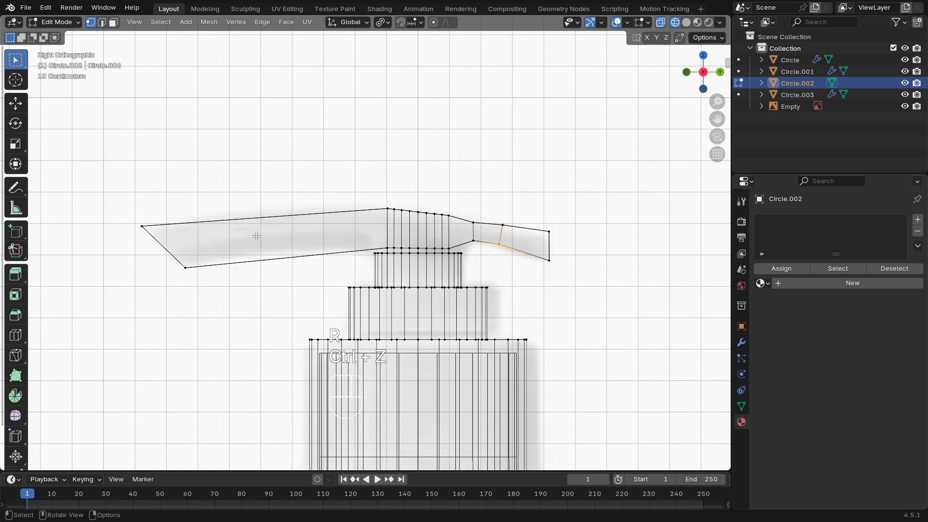
key(r)
right_click(257, 238)
click(259, 256)
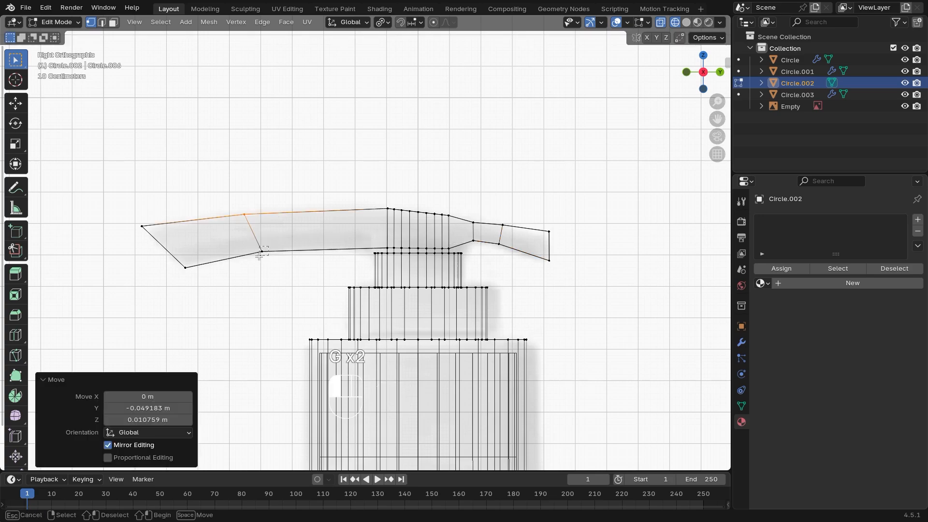
key(g)
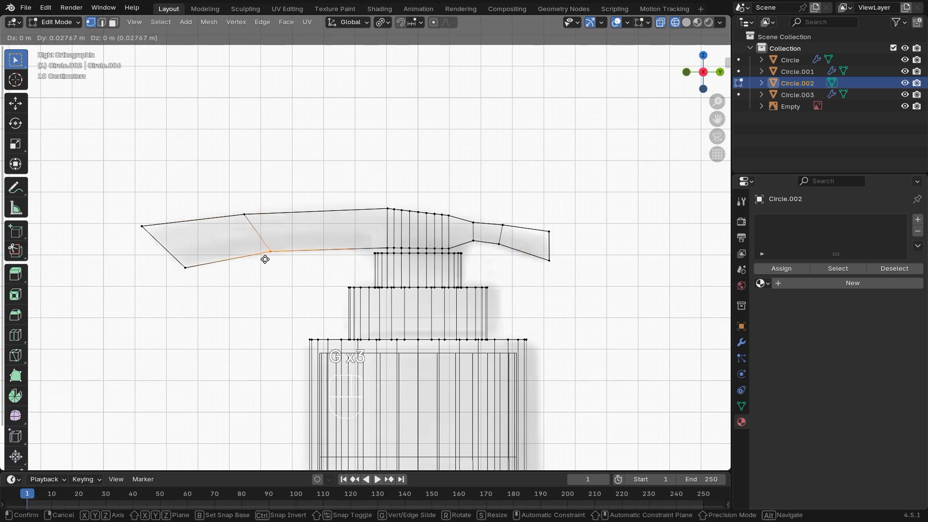
click(265, 260)
Select the spout's tip vertices in wireframe and widen them along the X axis.
key(Tab)
mouse_move(274, 303)
middle_down()
mouse_move(380, 342)
mouse_move(381, 325)
mouse_move(408, 315)
mouse_move(251, 325)
mouse_move(265, 328)
middle_up()
key(shift+z)
key(Tab)
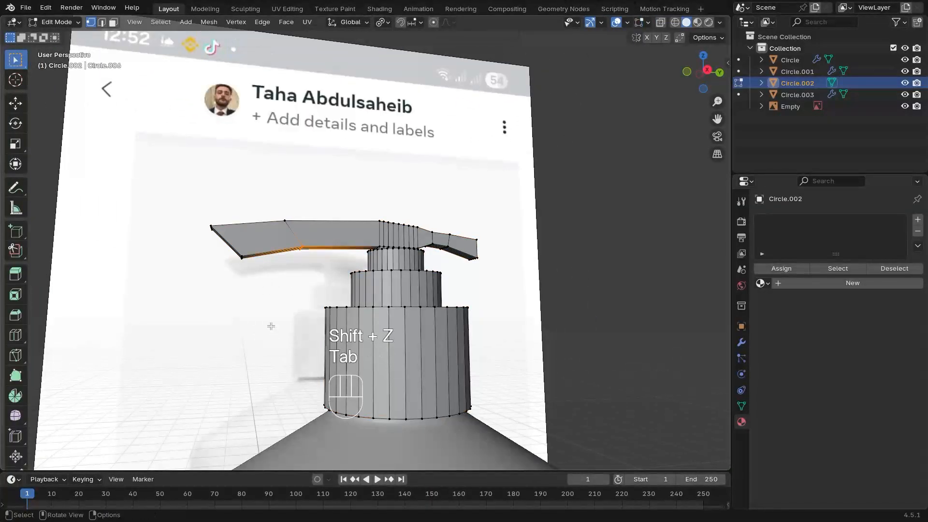
key(shift+z)
drag(167, 207, 249, 263)
middle_drag(290, 309, 353, 329)
key(s)
key(x)
click(276, 370)
Widen the spout's middle loop along the X axis to even out the taper toward the tip.
middle_drag(277, 369, 344, 285)
key(Tab)
key(Tab)
key(s)
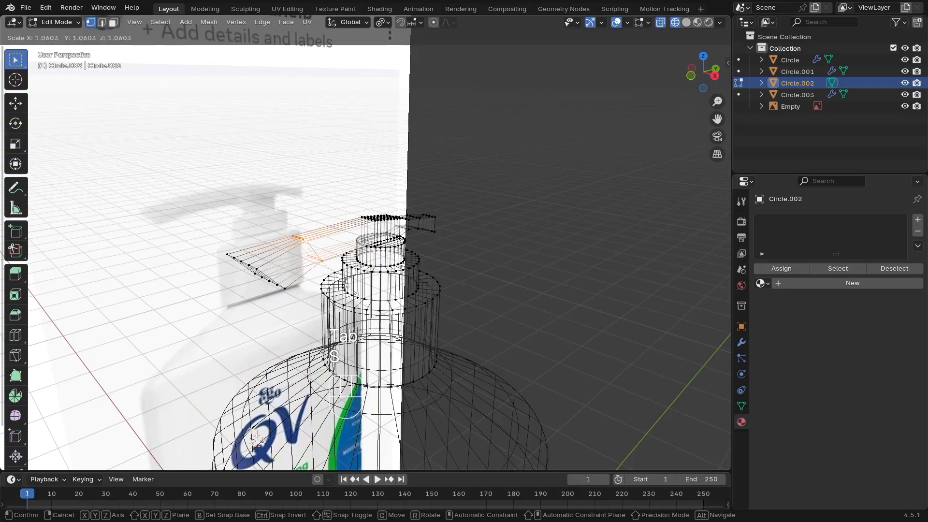
key(x)
click(359, 291)
key(Tab)
key(ctrl+z)
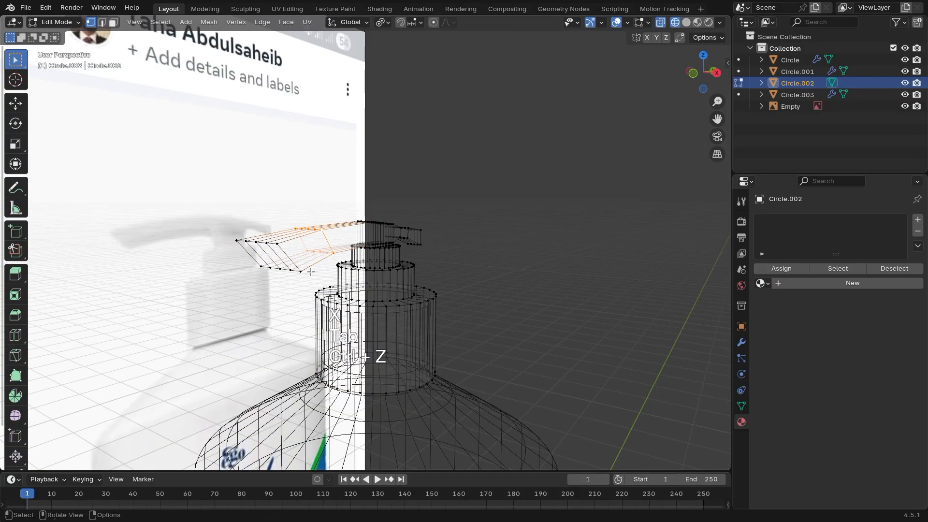
middle_drag(306, 265, 364, 223)
key(3)
key(ctrl+z)
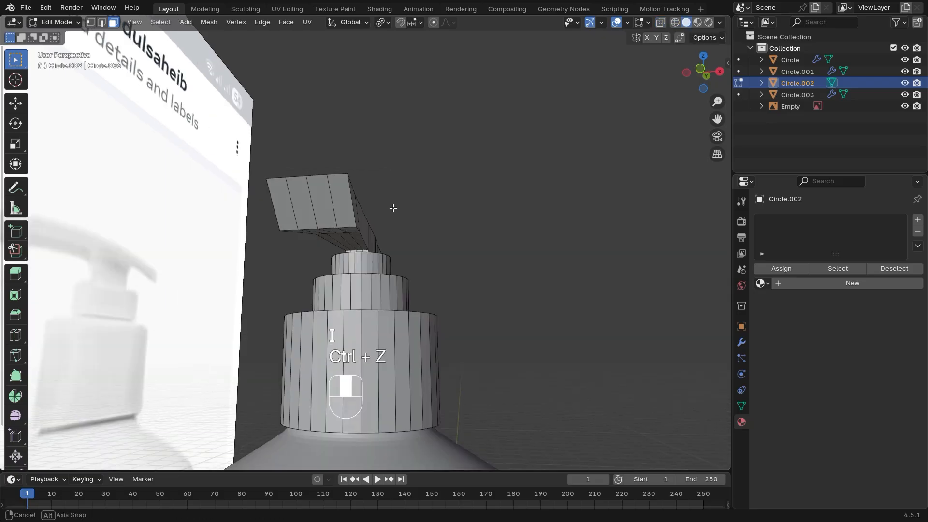
Add a centred horizontal loop cut through the spout's end face and bevel it 0.0124 m with one segment.
key(ctrl)
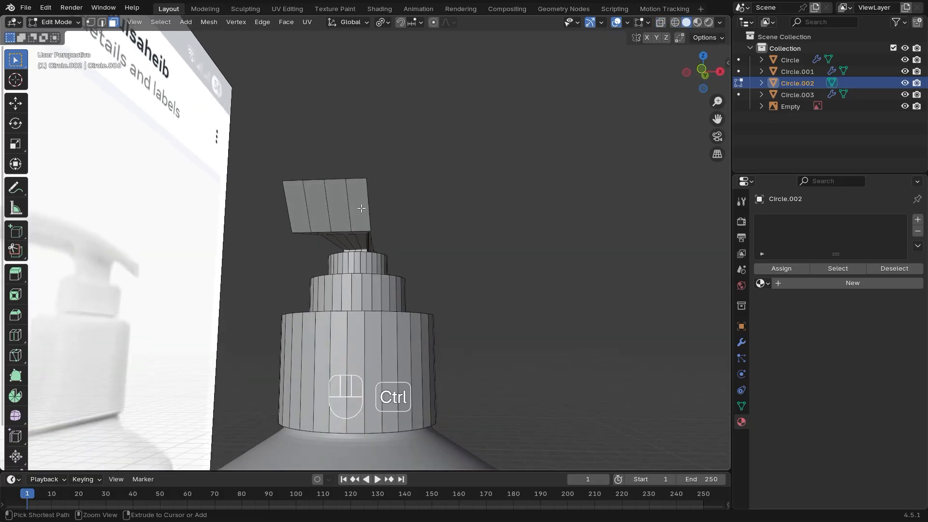
key(ctrl+r)
click(362, 208)
right_click(379, 214)
key(ctrl+b)
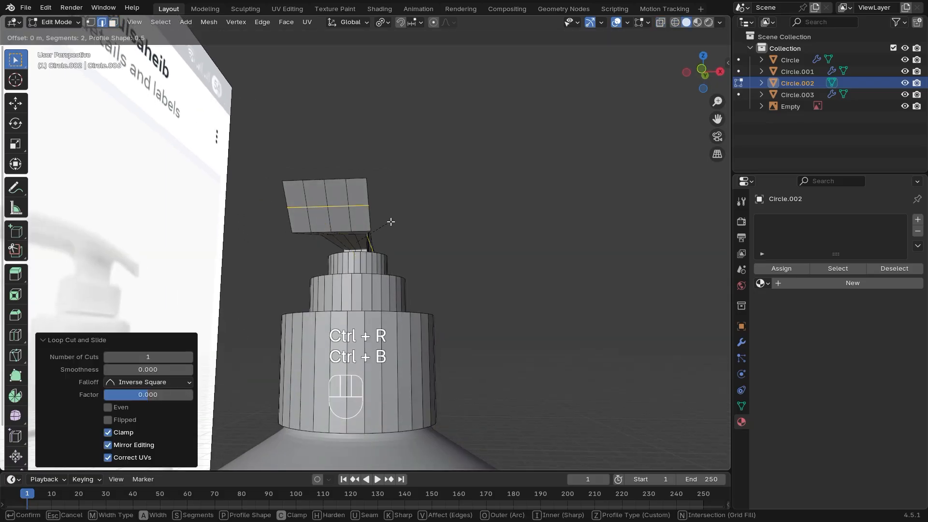
click(389, 224)
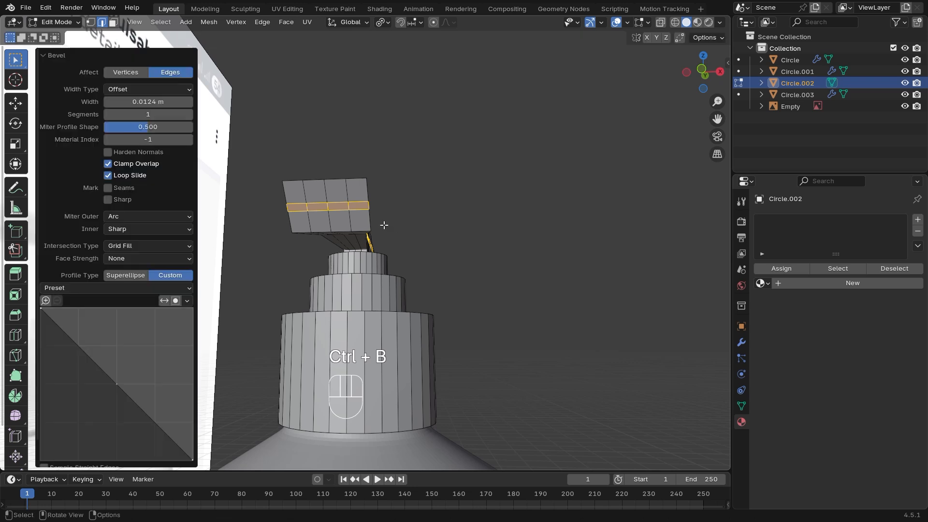
Slide the upper beveled loop toward the spout's top edge with factor 0.596 and the lower loop toward its bottom edge.
middle_drag(385, 223, 381, 206)
alt+click(380, 206)
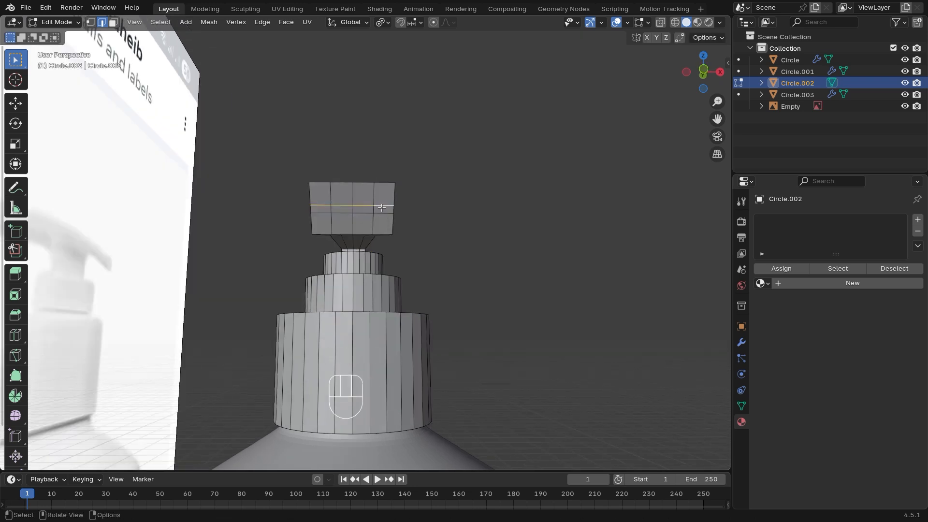
key(g)
key(g)
click(383, 198)
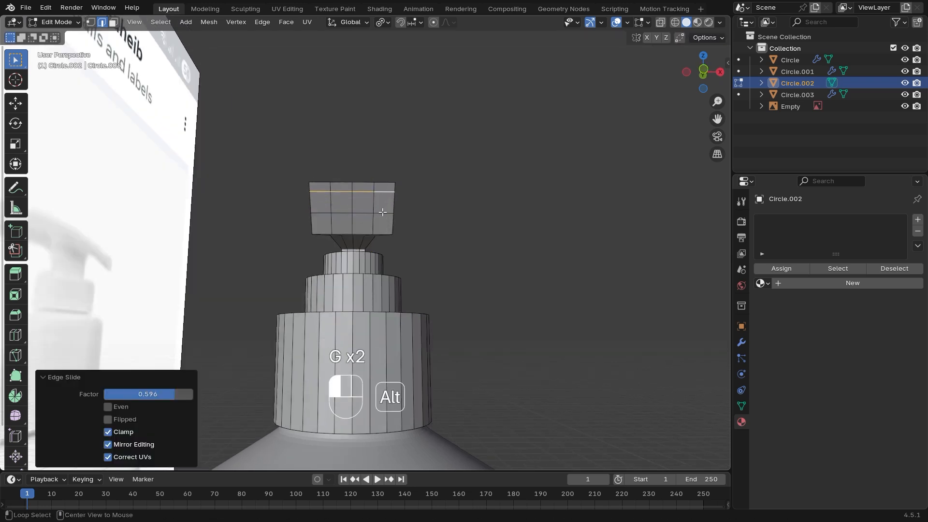
alt+click(383, 212)
key(g)
key(g)
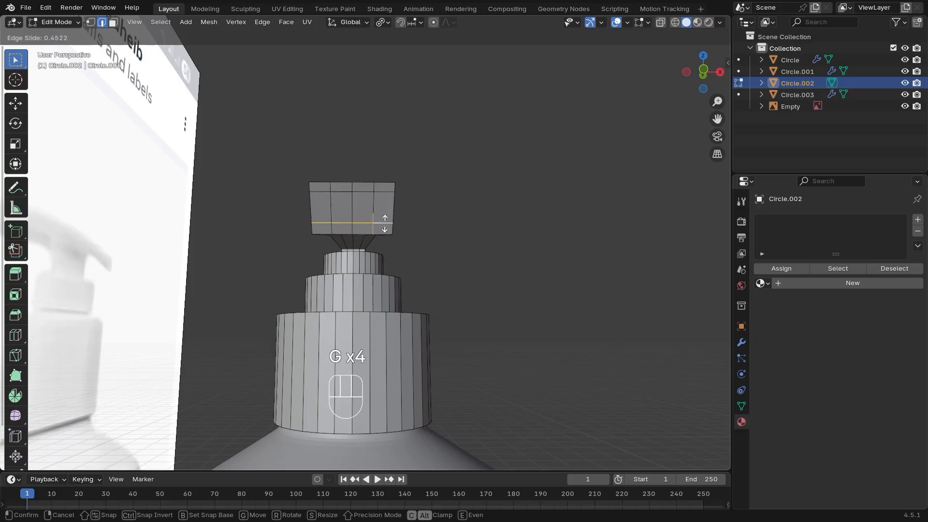
Extrude the two centre faces of the spout's end inward about 0.008 m and bevel the selection slightly.
shift+click(329, 234)
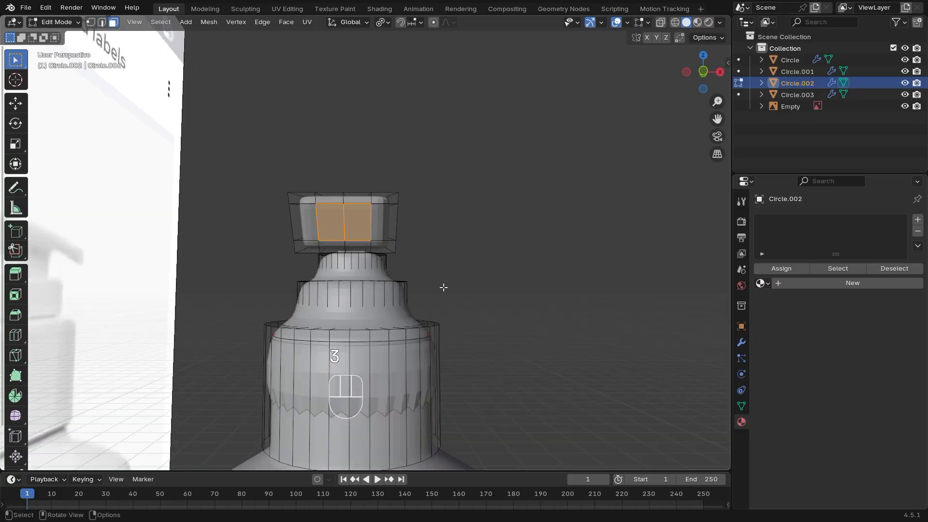
key(e)
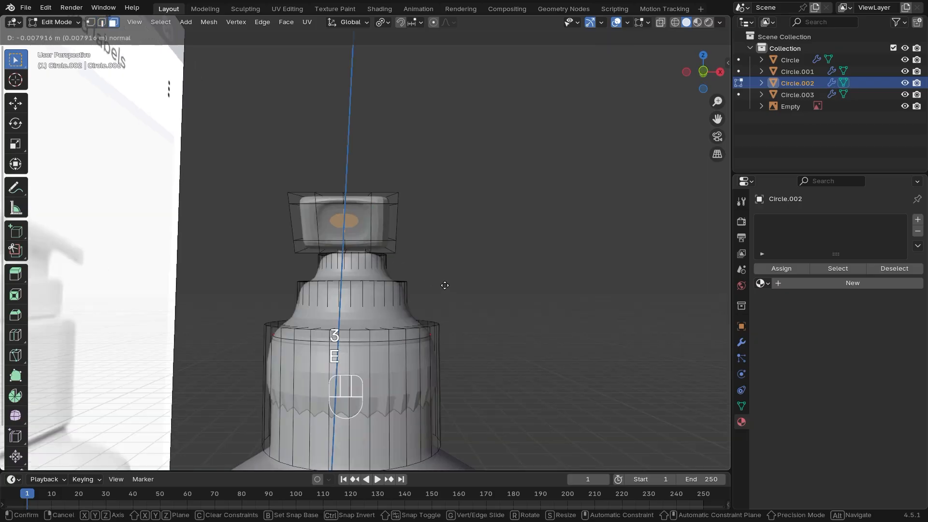
click(444, 285)
key(ctrl+b)
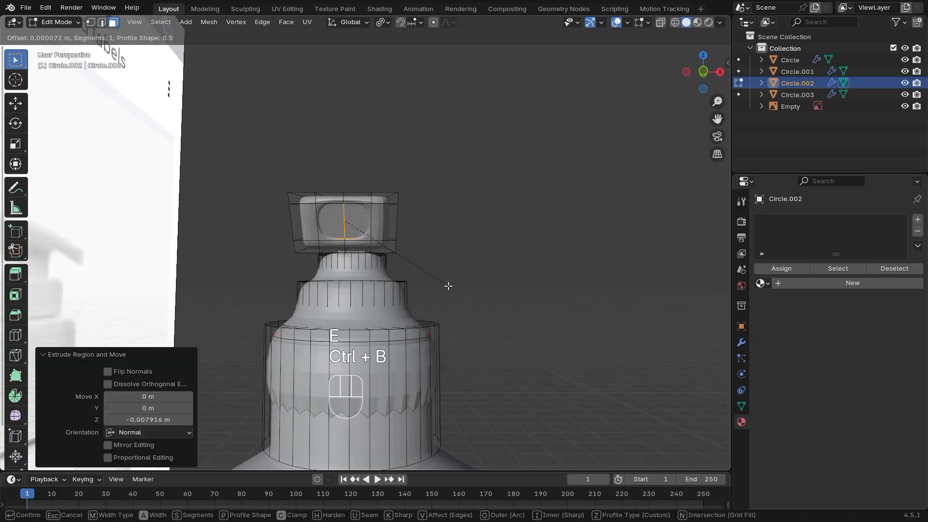
click(449, 285)
key(Tab)
key(Tab)
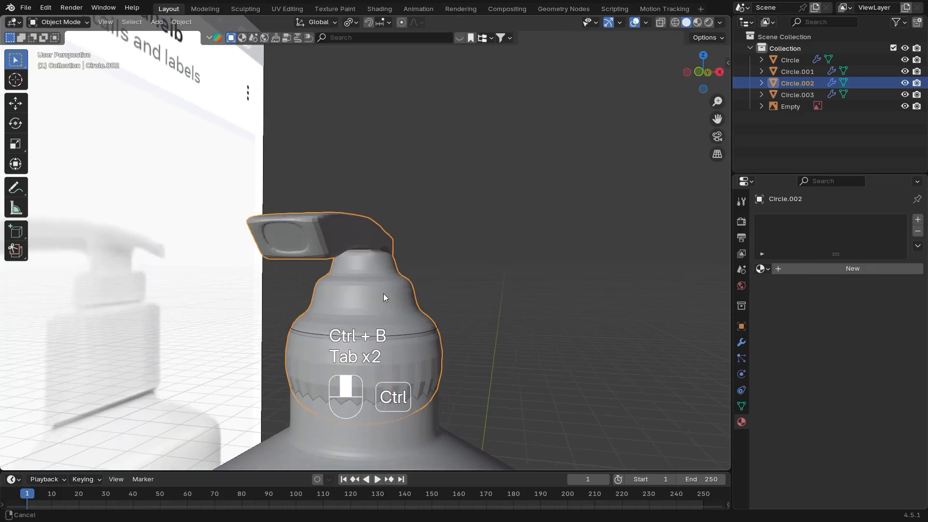
Bevel the bottom edge loop of the cap's wide lower cylinder about 0.016 m with two segments.
scroll(309, 334, down, 2)
middle_drag(375, 320, 382, 275)
click(704, 73)
ctrl+middle_drag(563, 278, 551, 208)
shift+middle_drag(507, 239, 497, 222)
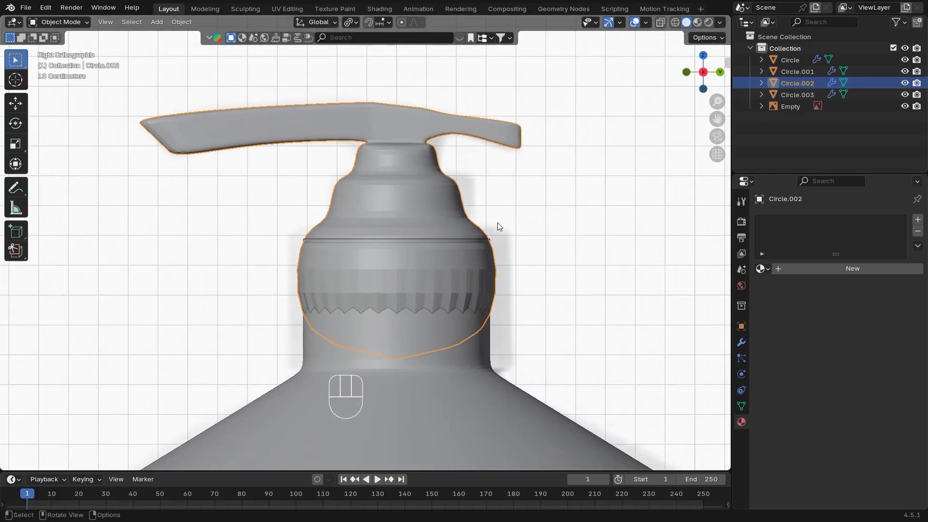
key(Tab)
scroll(479, 280, down, 1)
alt+click(416, 347)
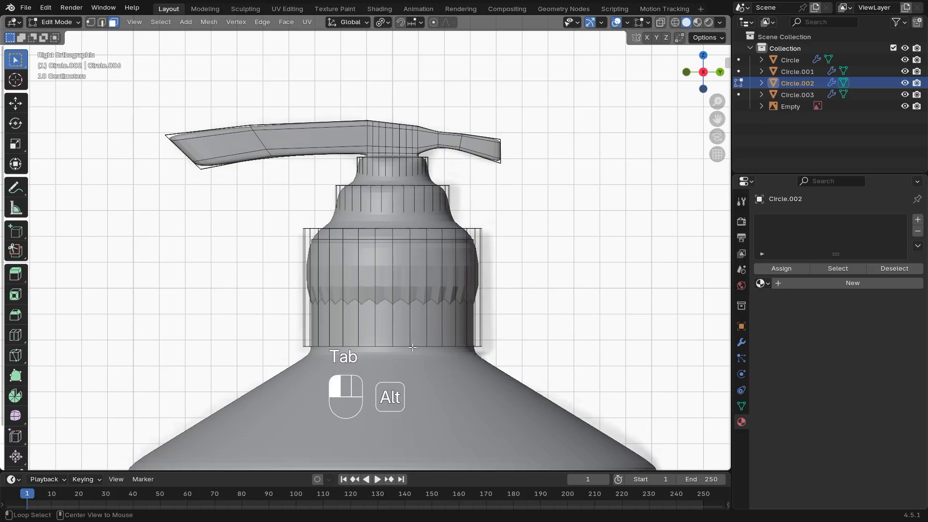
key(2)
alt+click(423, 347)
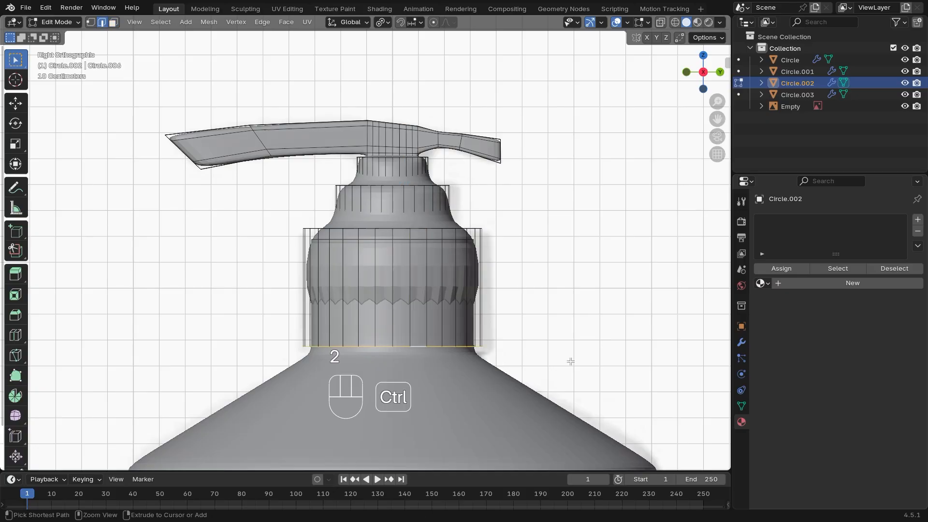
key(ctrl+b)
scroll(576, 364, up, 1)
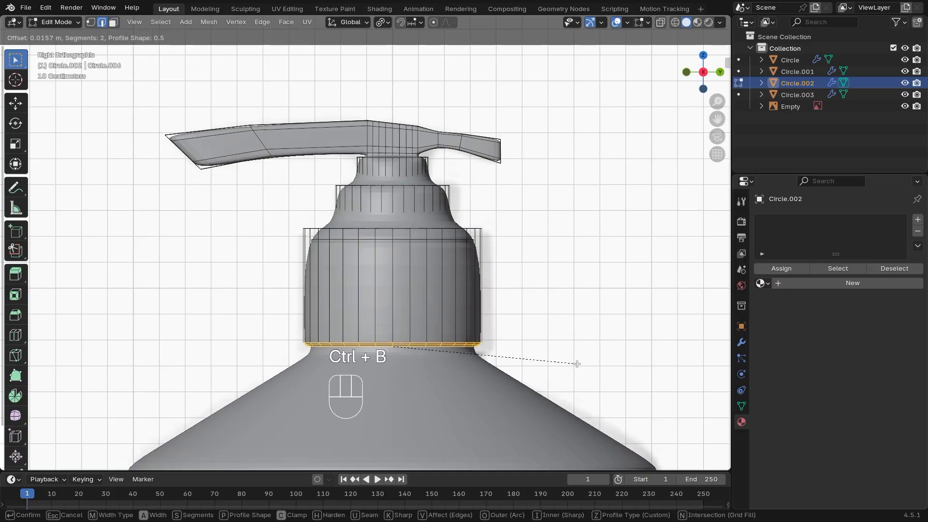
click(575, 363)
Bevel the top outer edge loop of the cap's wide lower cylinder by 0.00322 m with two segments.
alt+click(433, 226)
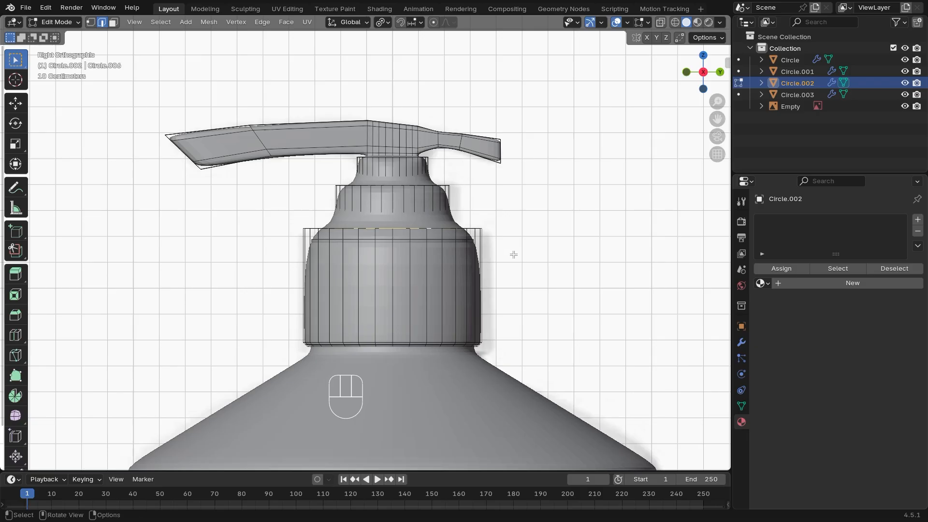
middle_drag(513, 254, 404, 236)
key(ctrl+b)
click(541, 276)
Add two loop cuts around the cap's middle cylinder, one slid toward its base with factor 0.667 and one toward its top.
key(ctrl+r)
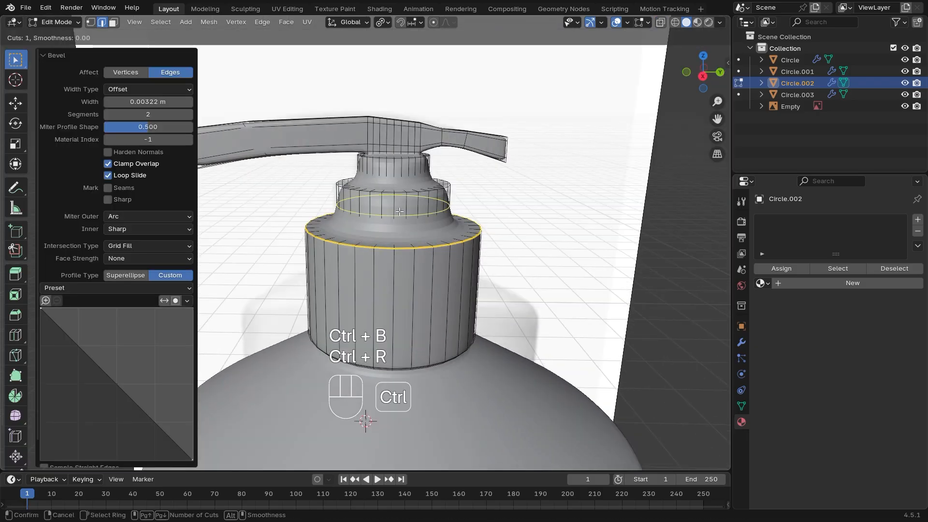
click(399, 212)
click(400, 224)
key(ctrl+r)
click(400, 219)
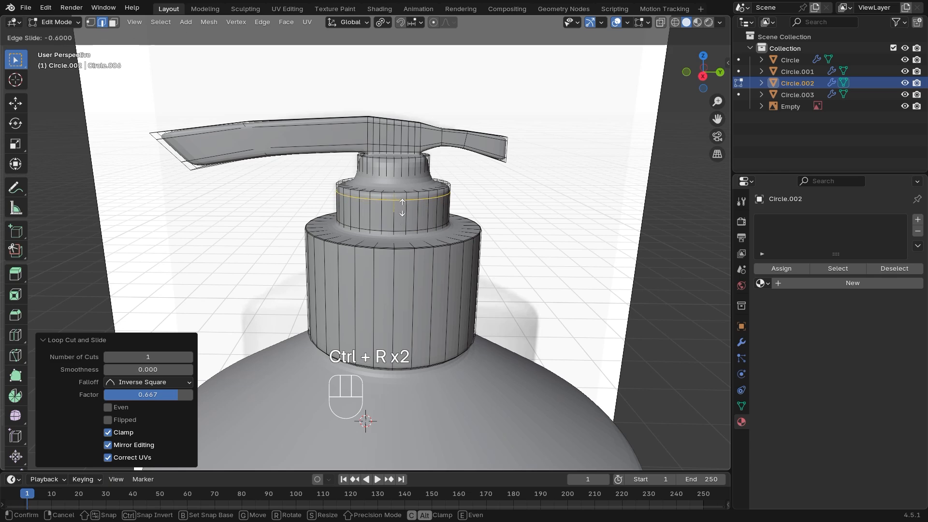
click(402, 206)
Add two loop cuts around the narrow neck below the spout, sliding the first toward its base with factor 0.484.
key(ctrl+r)
click(400, 172)
click(398, 179)
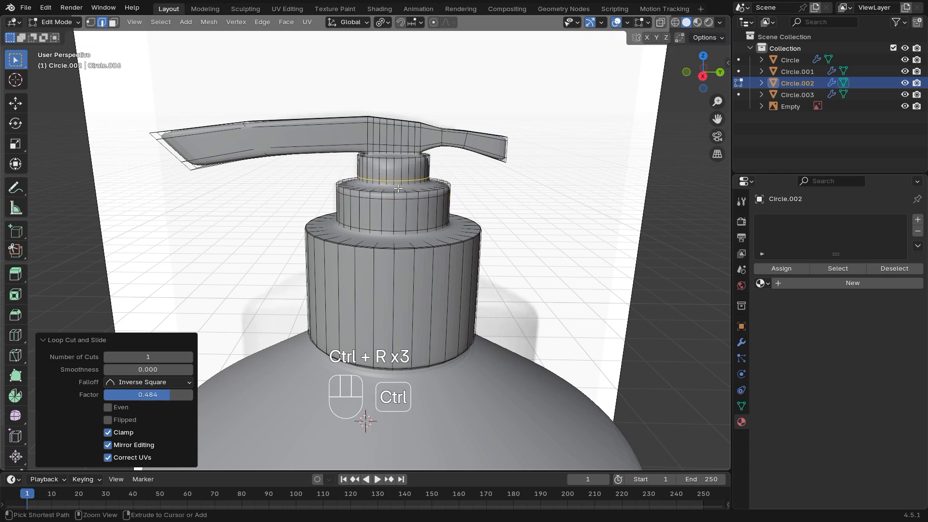
key(ctrl+r)
click(385, 178)
click(386, 176)
Return to Object Mode and apply Shade Smooth to the pump cap, checking the whole bottle.
ctrl+middle_drag(510, 338, 460, 349)
key(Tab)
key(Tab)
key(Tab)
right_click(420, 303)
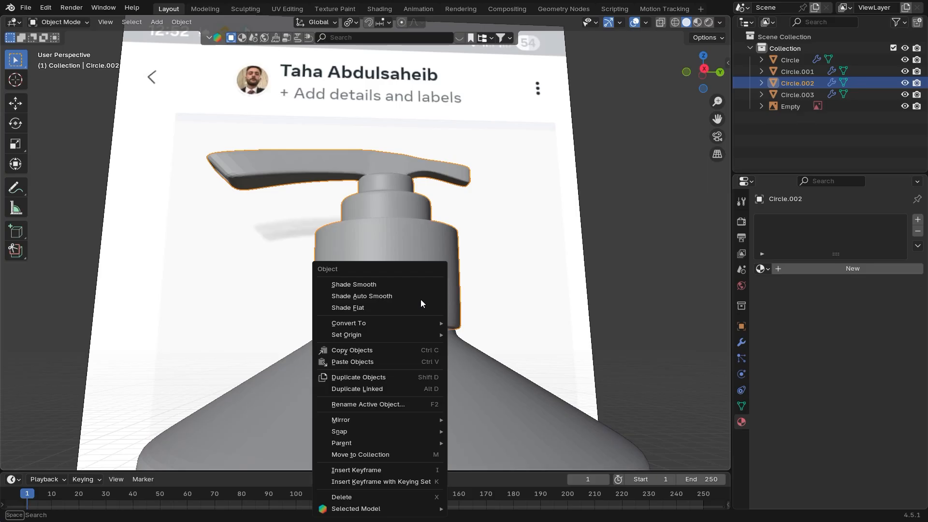
click(394, 282)
ctrl+middle_drag(395, 288, 465, 365)
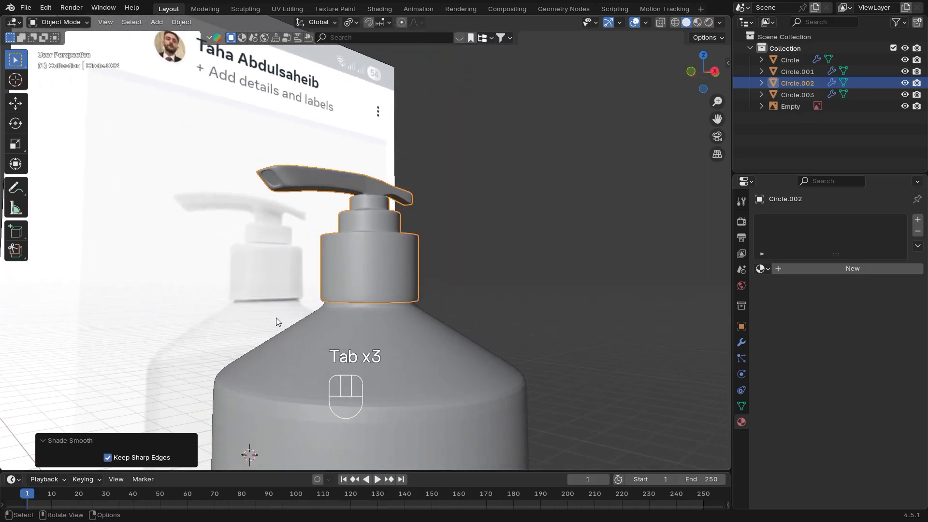
ctrl+middle_drag(279, 272, 392, 406)
middle_drag(387, 372, 380, 304)
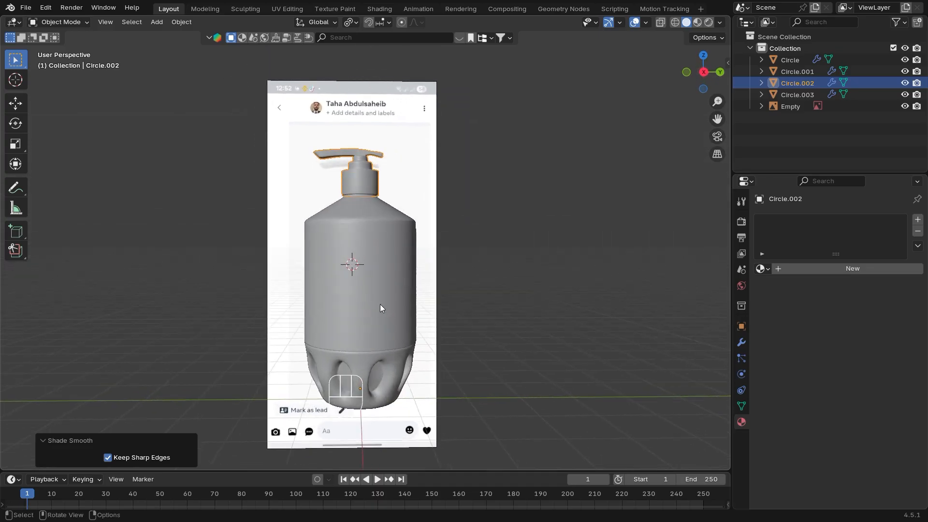
right_click(367, 288)
click(367, 288)
mouse_move(397, 336)
ctrl+middle_down()
mouse_move(401, 349)
mouse_move(404, 340)
ctrl+middle_up()
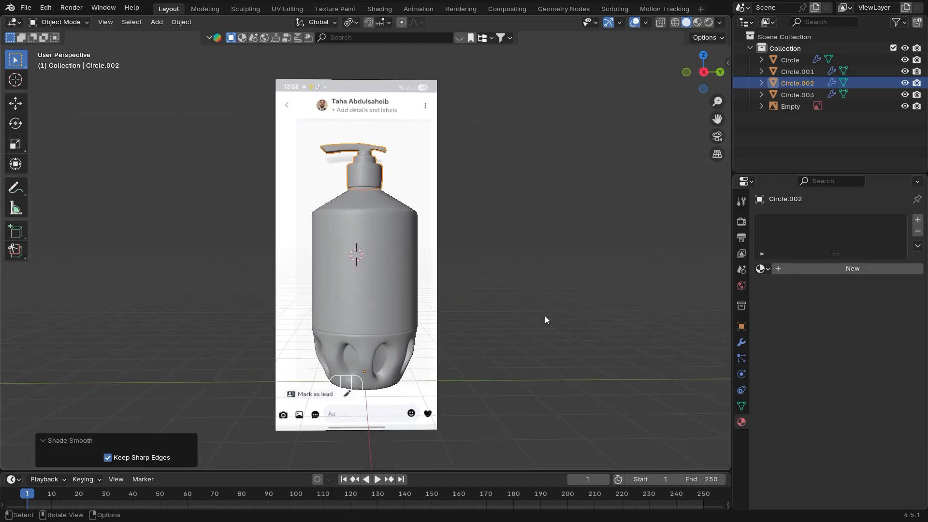
Switch the viewport to Material Preview and give the indented base a new blue material with roughness 0.051.
click(699, 22)
scroll(559, 271, up, 2)
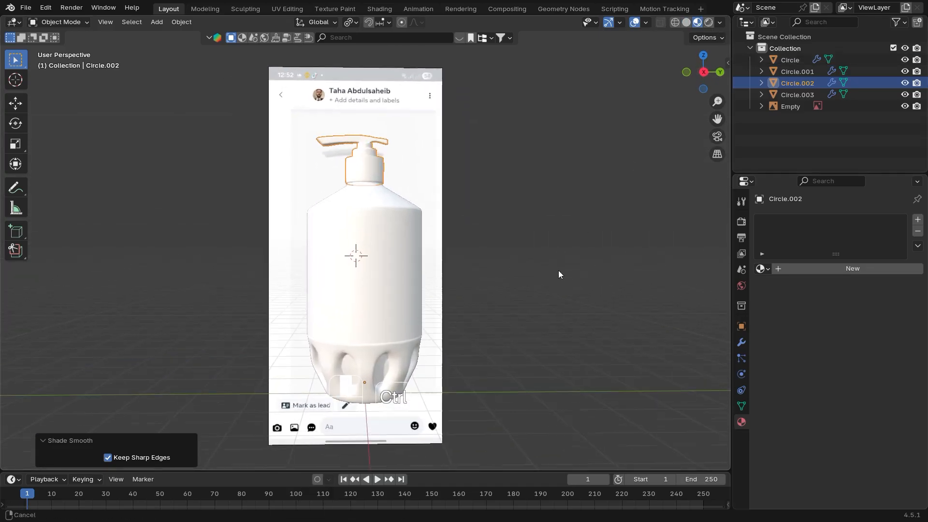
click(374, 379)
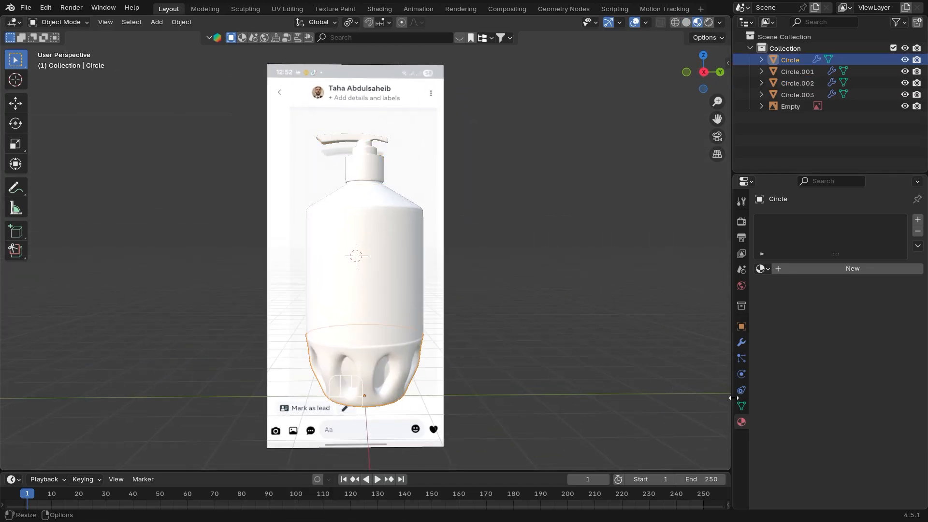
click(799, 271)
click(874, 341)
mouse_move(852, 189)
mouse_down()
mouse_move(865, 169)
mouse_move(860, 174)
mouse_up()
middle_drag(495, 280, 590, 276)
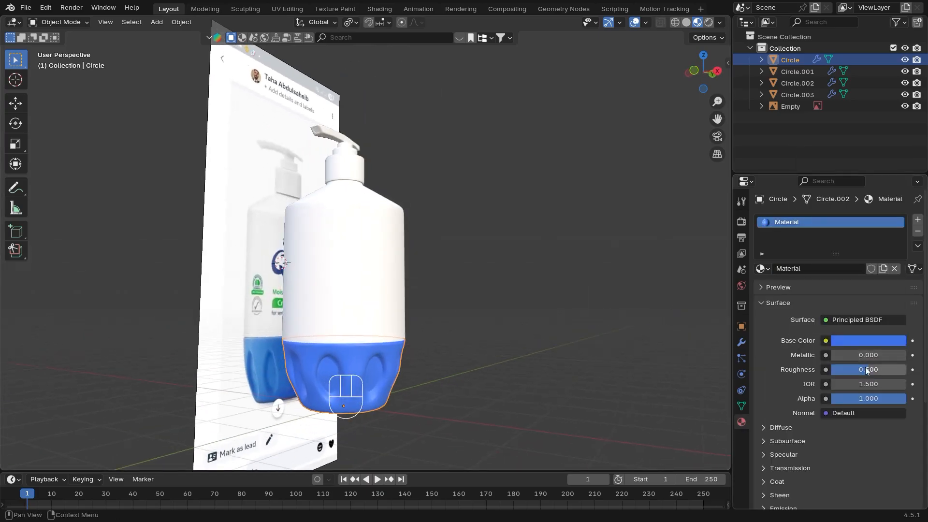
drag(866, 370, 835, 370)
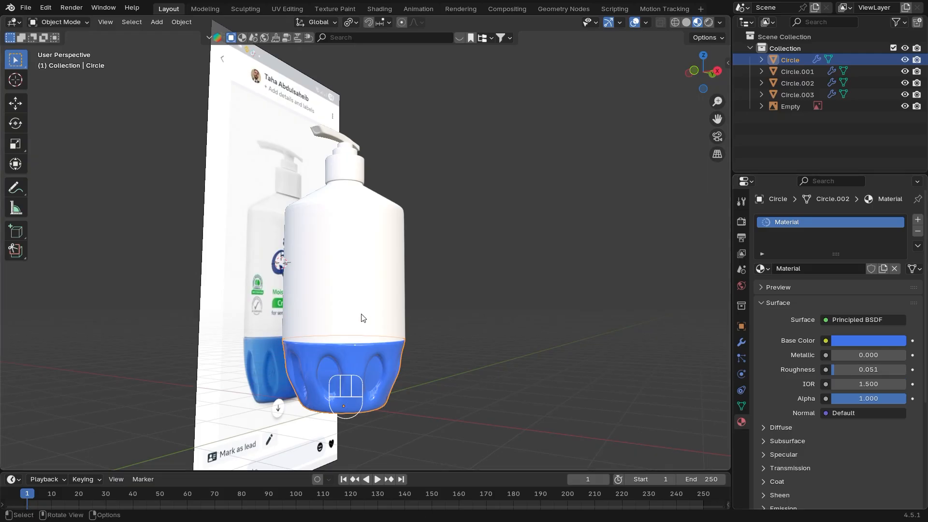
Give the bottle's body a new off-white material with roughness 0.083.
click(362, 317)
middle_drag(393, 327, 420, 338)
click(852, 269)
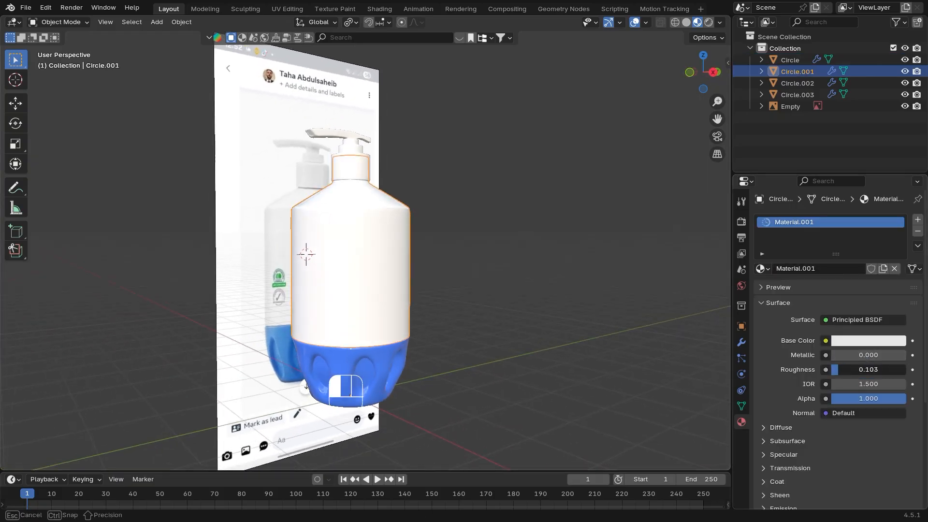
drag(840, 370, 838, 370)
Link the bottle body's off-white material to the pump cap.
click(351, 153)
shift+click(356, 240)
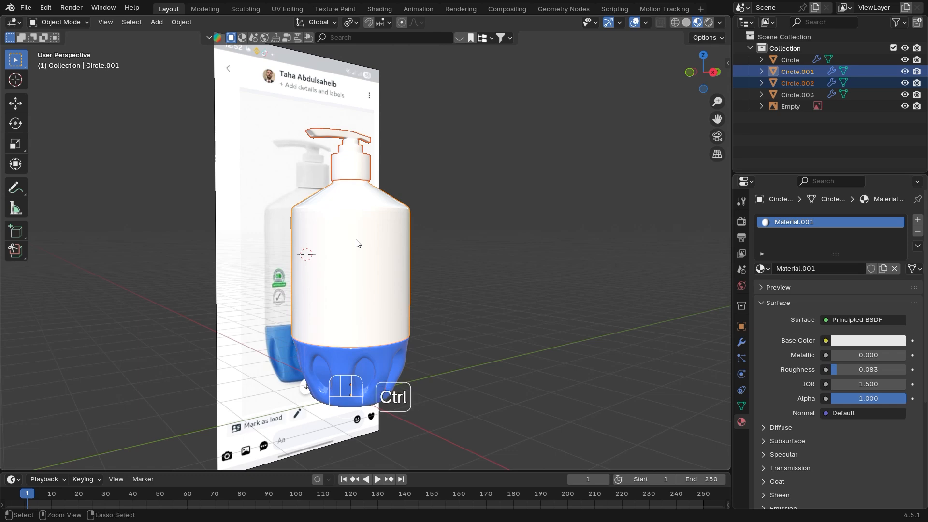
key(ctrl+l)
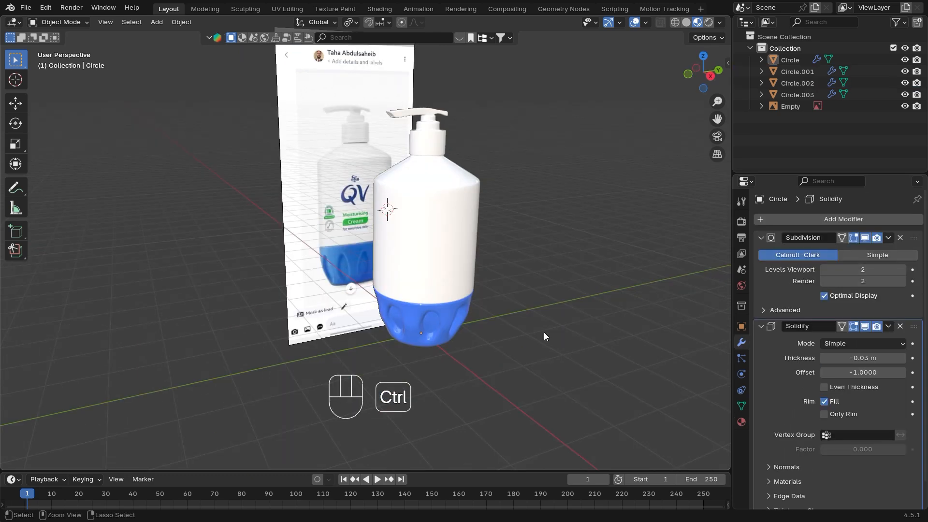
ctrl+middle_drag(544, 332, 517, 358)
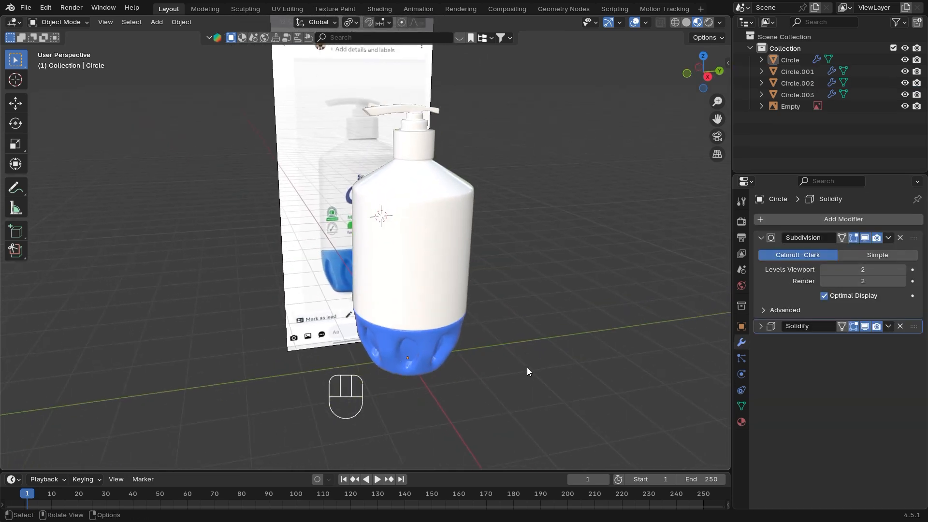
ctrl+middle_drag(527, 366, 500, 375)
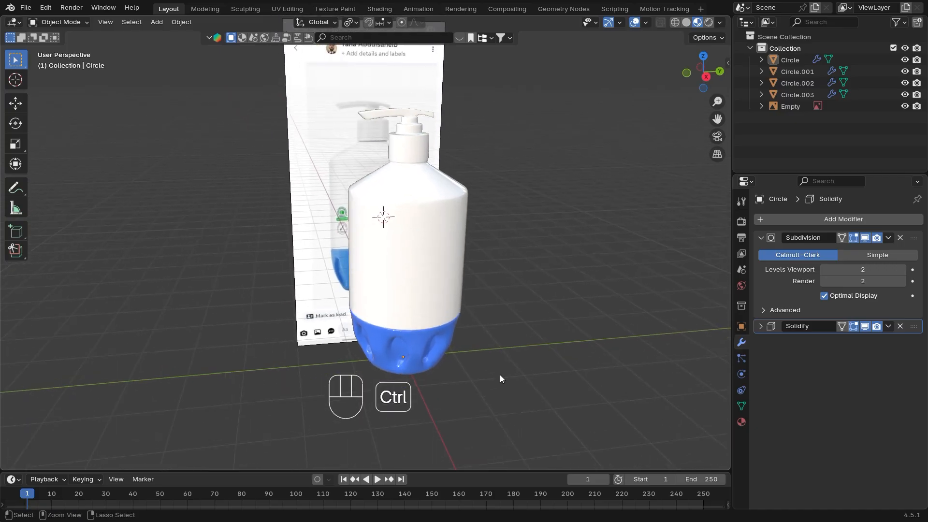